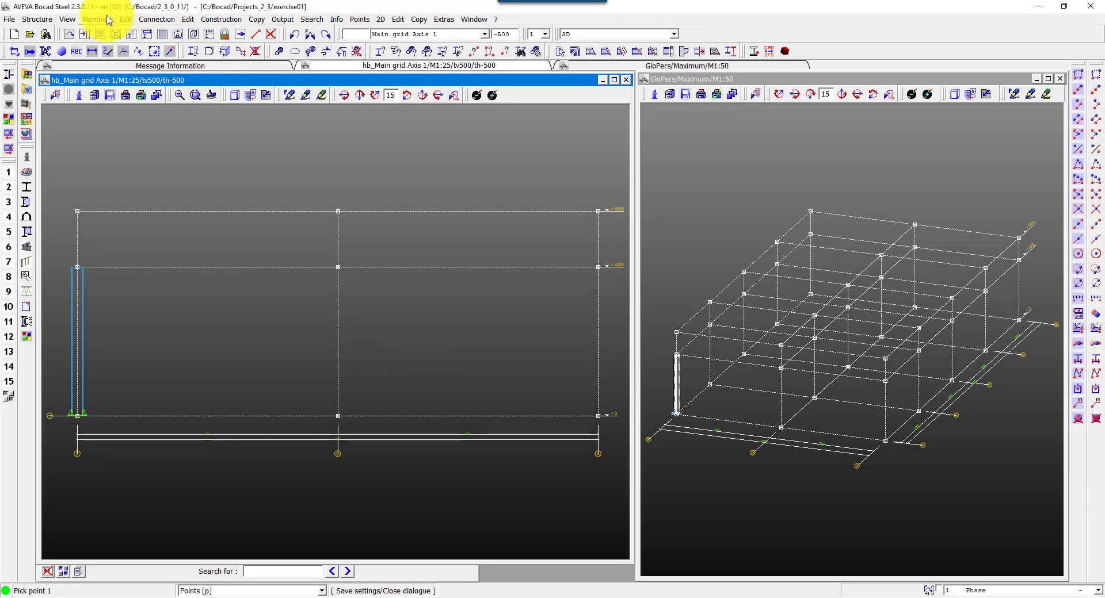
Define a RAFTER member with profile H300*150*6.5*9 in SS400
left_click(99, 19)
left_click(119, 40)
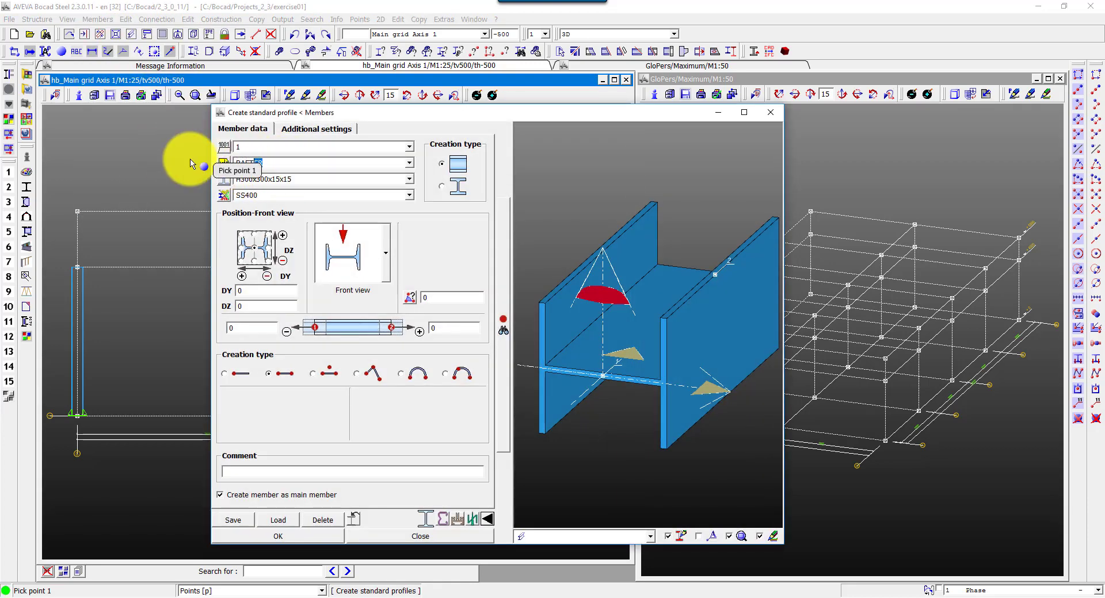
left_click(224, 179)
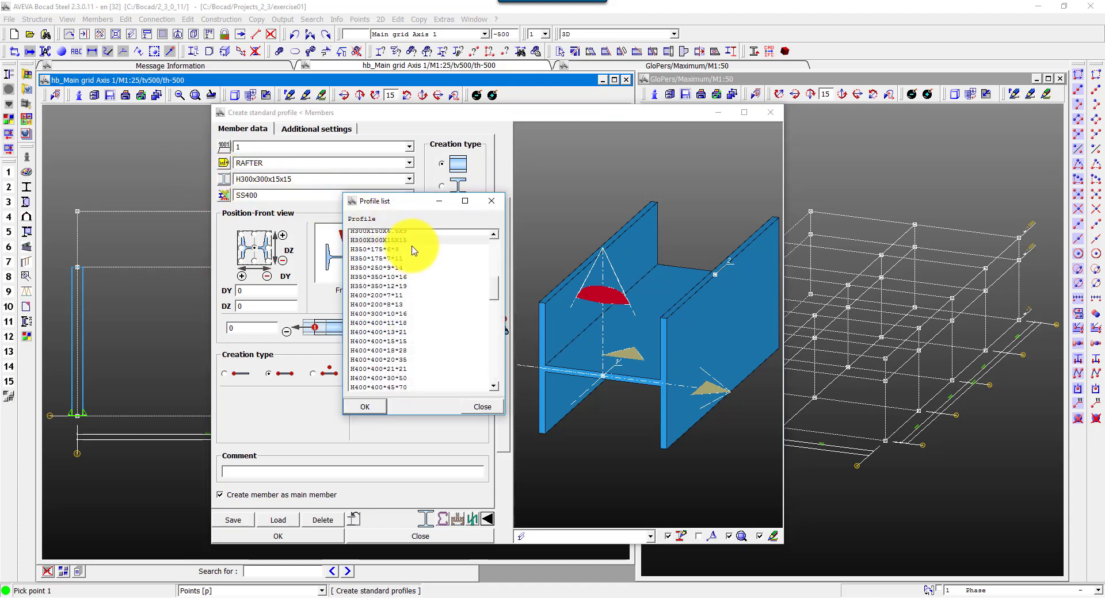
scroll(442, 294, "up", 1)
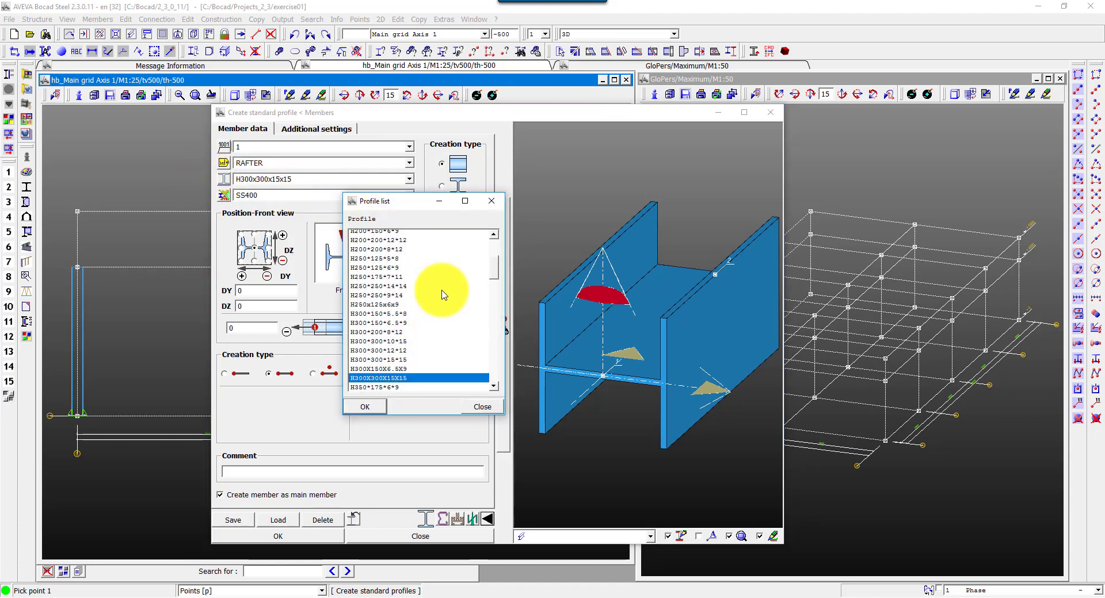
scroll(442, 295, "up", 1)
scroll(438, 298, "down", 1)
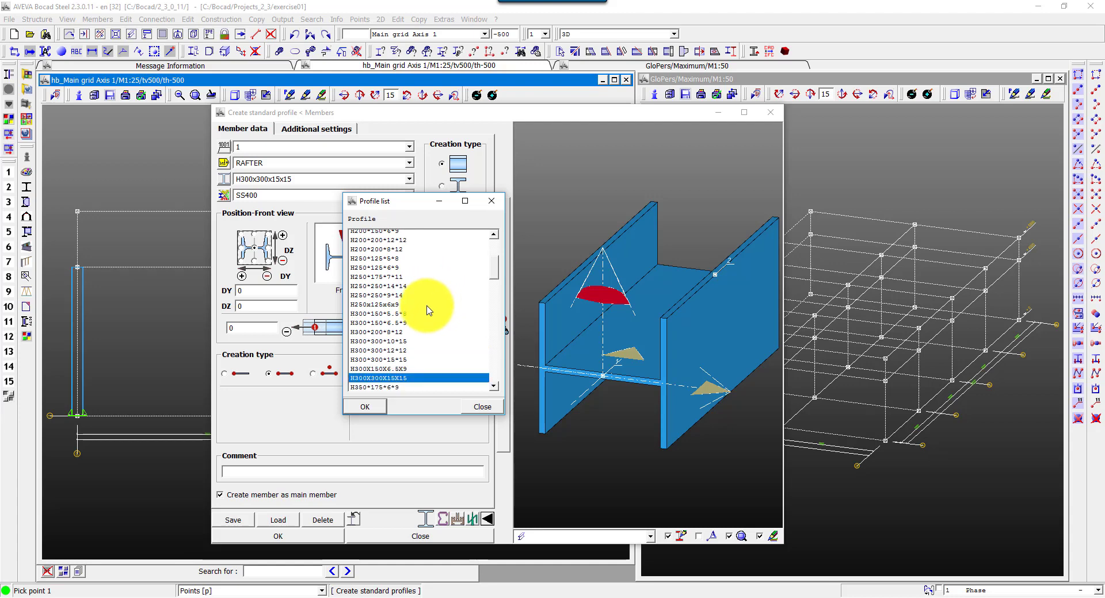
double_click(396, 323)
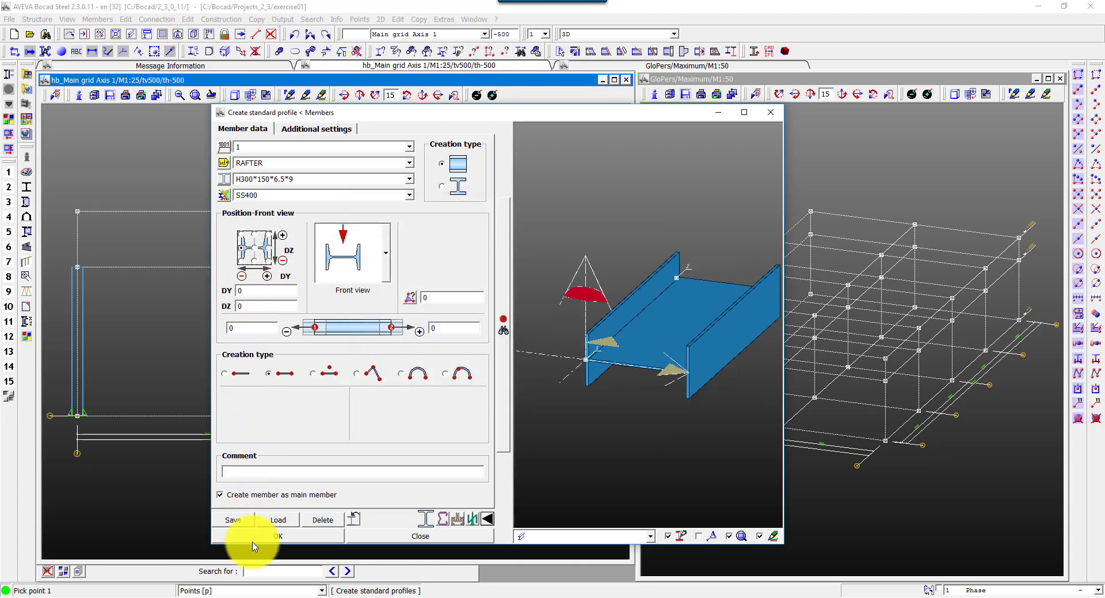
left_click(278, 537)
Place the rafter from the column top to the upper grid node
left_click(84, 268)
left_click(337, 212)
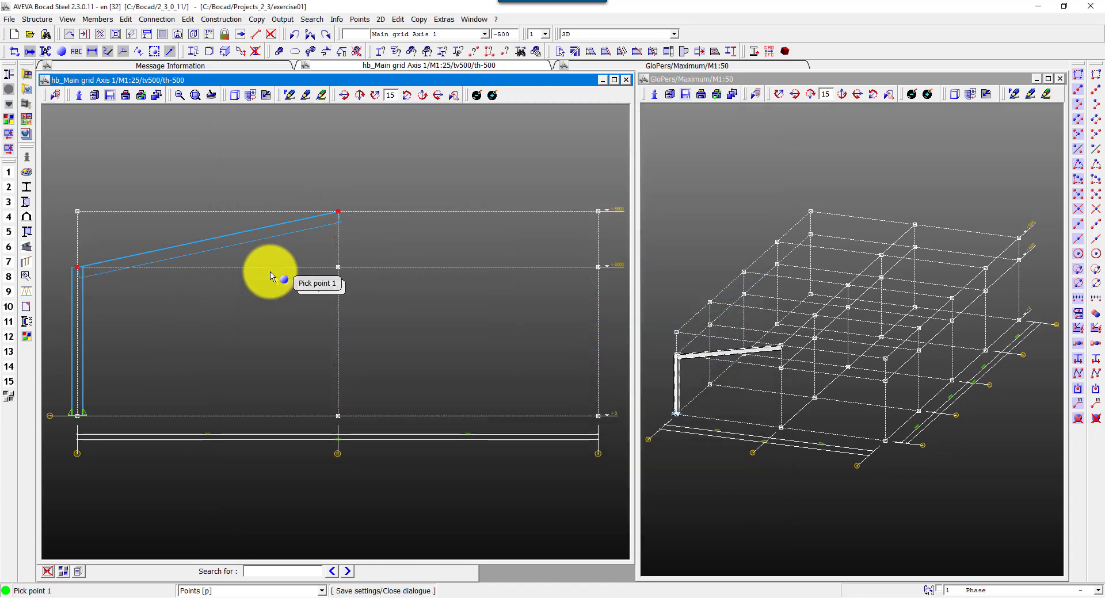
scroll(150, 328, "up", 3)
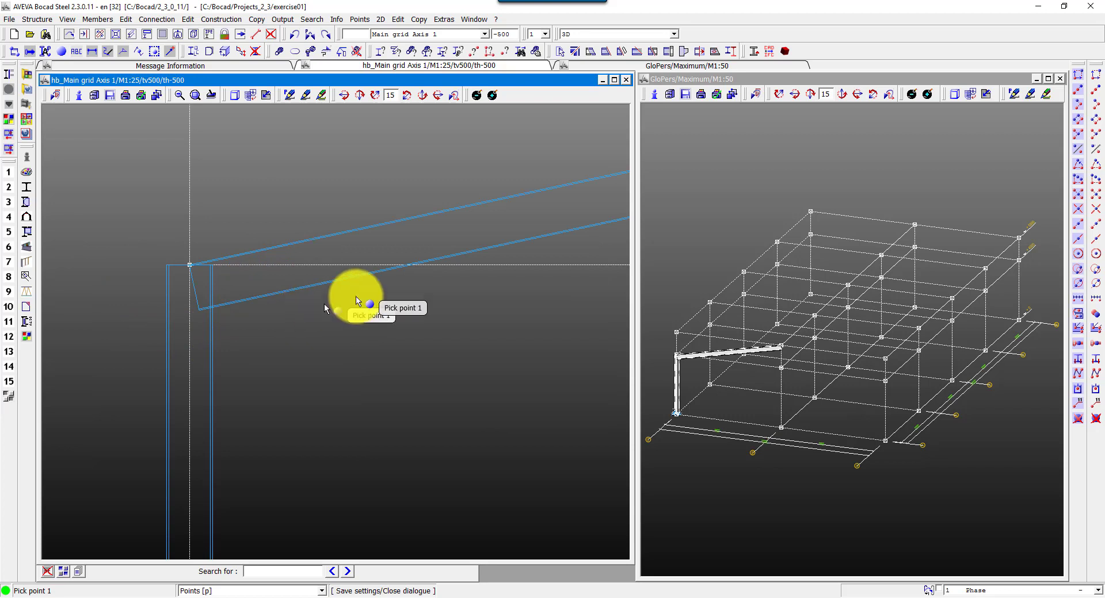
left_click(160, 18)
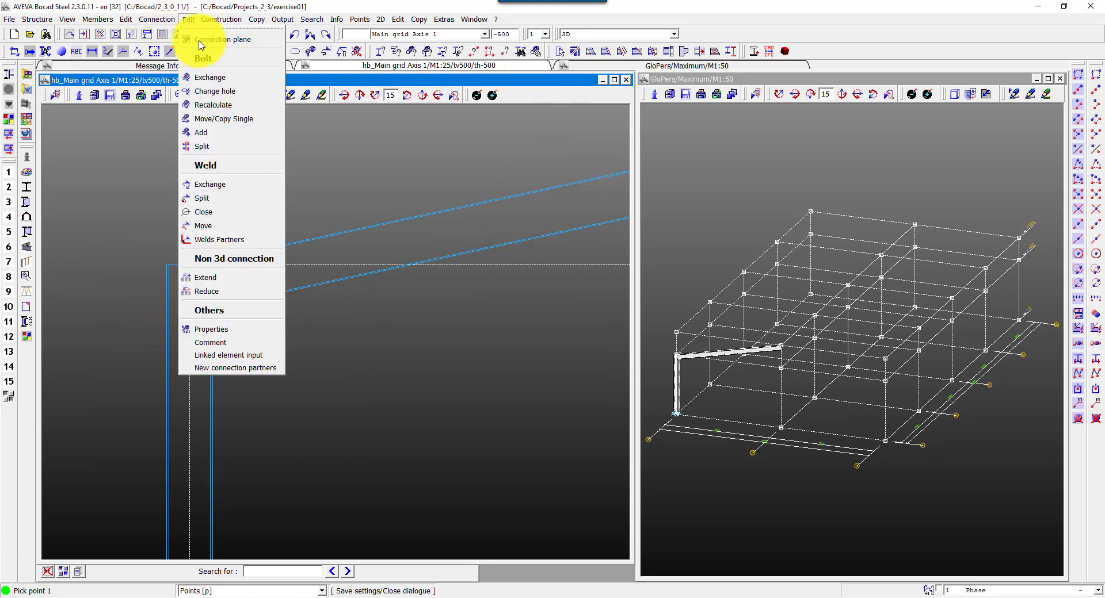
Trim the rafter end back to the column face with clearance 15
left_click(145, 42)
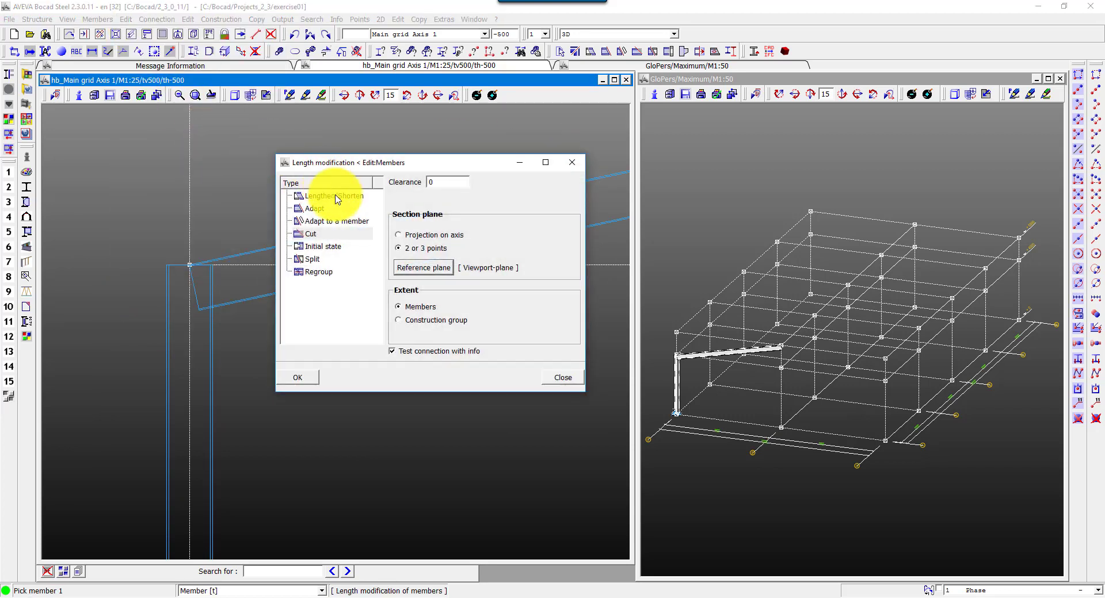
left_click(337, 221)
left_click(452, 183)
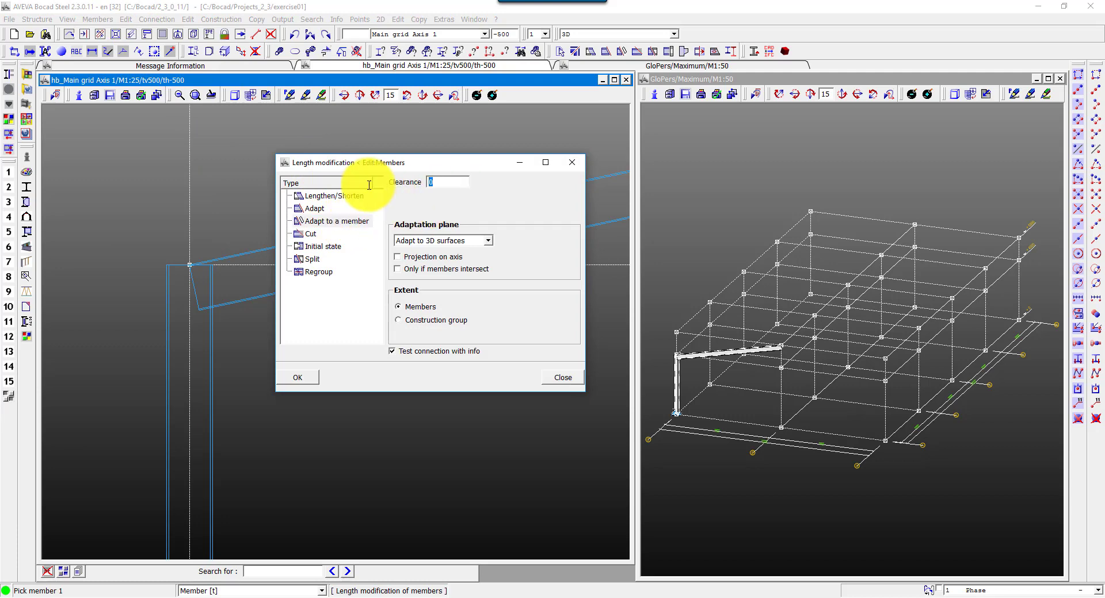
type("10")
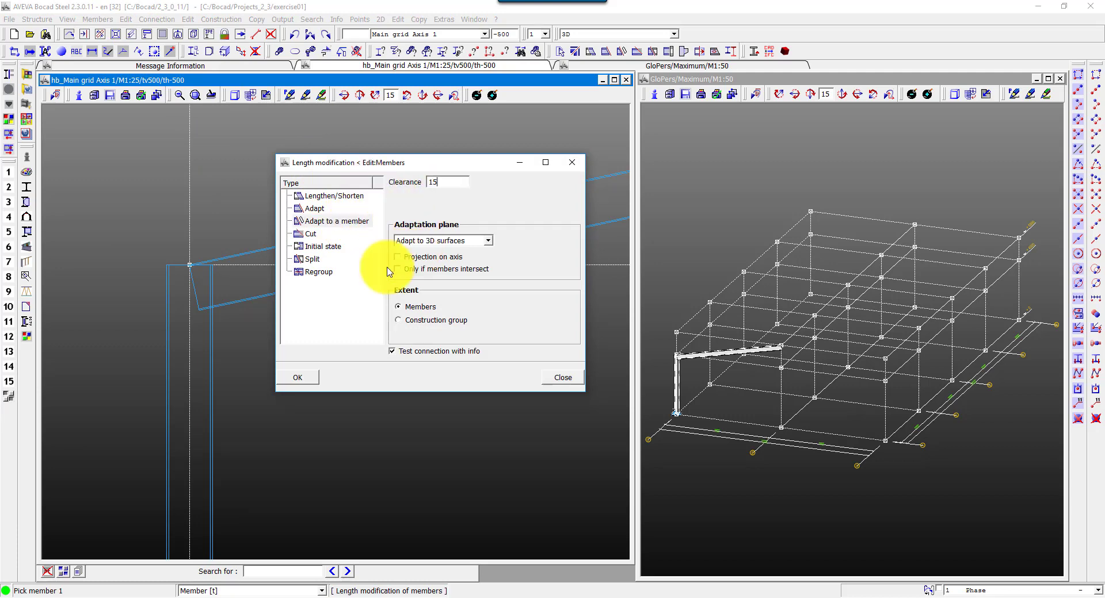
left_click(298, 378)
left_click(211, 332)
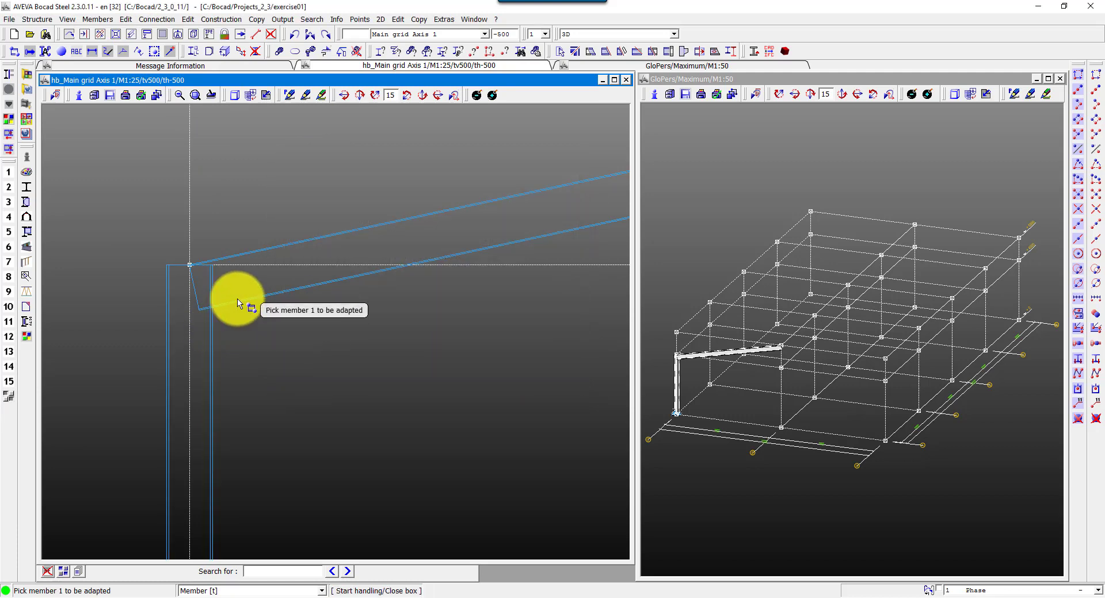
left_click(234, 302)
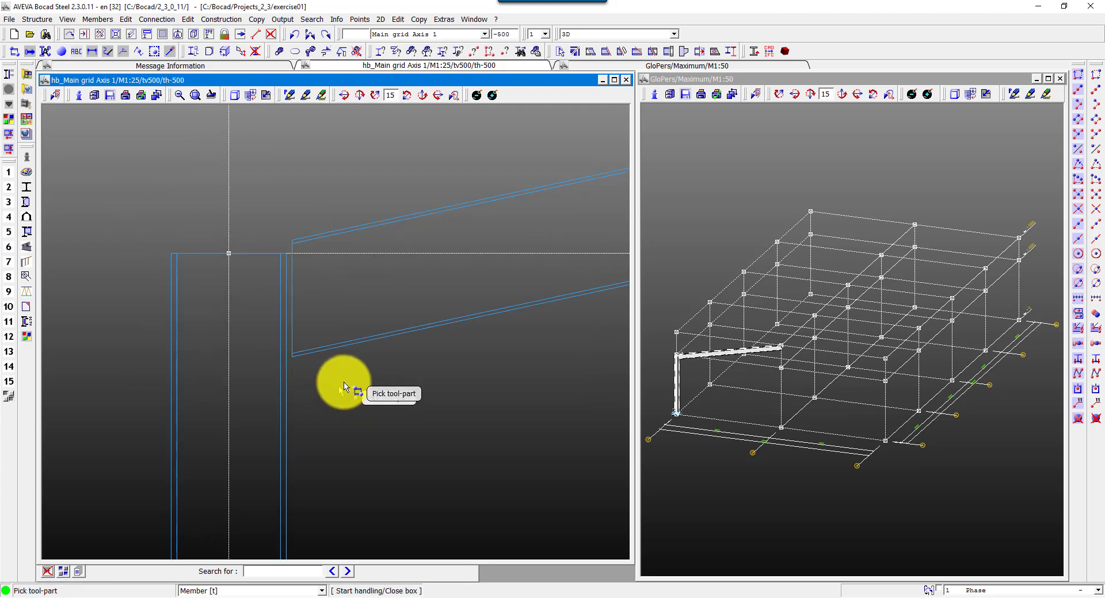
Set up a plane adapt length modification with clearance 10
right_click(391, 360)
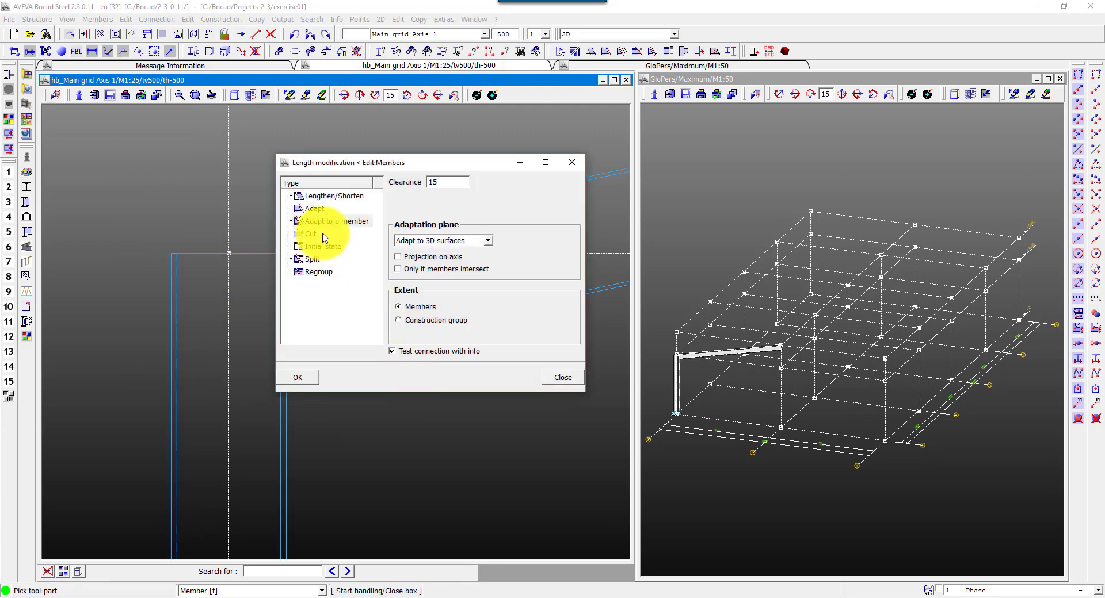
left_click(314, 208)
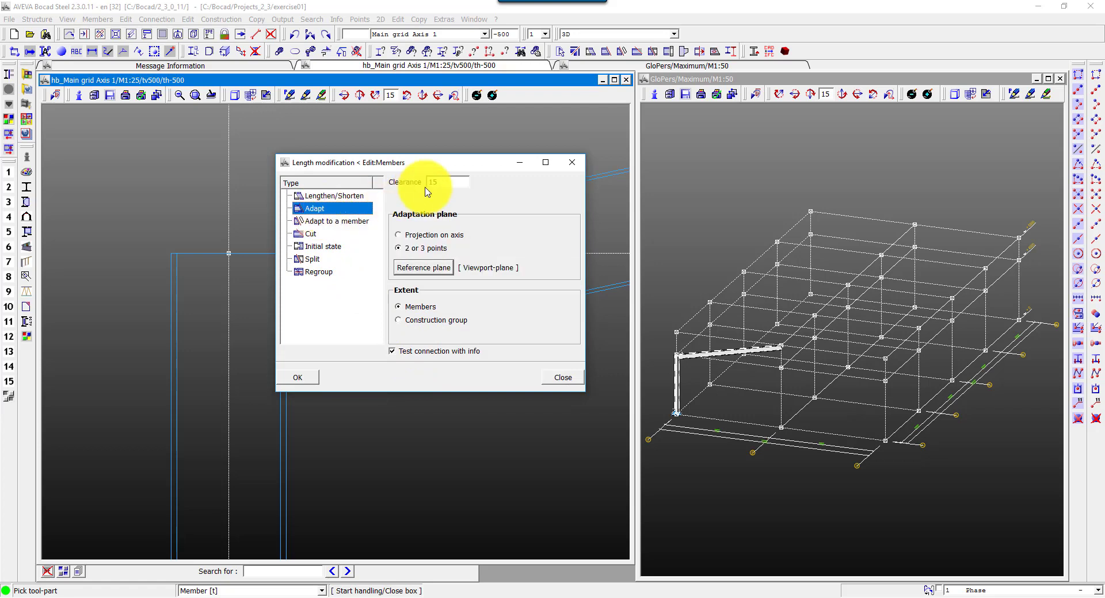
double_click(436, 182)
type("10")
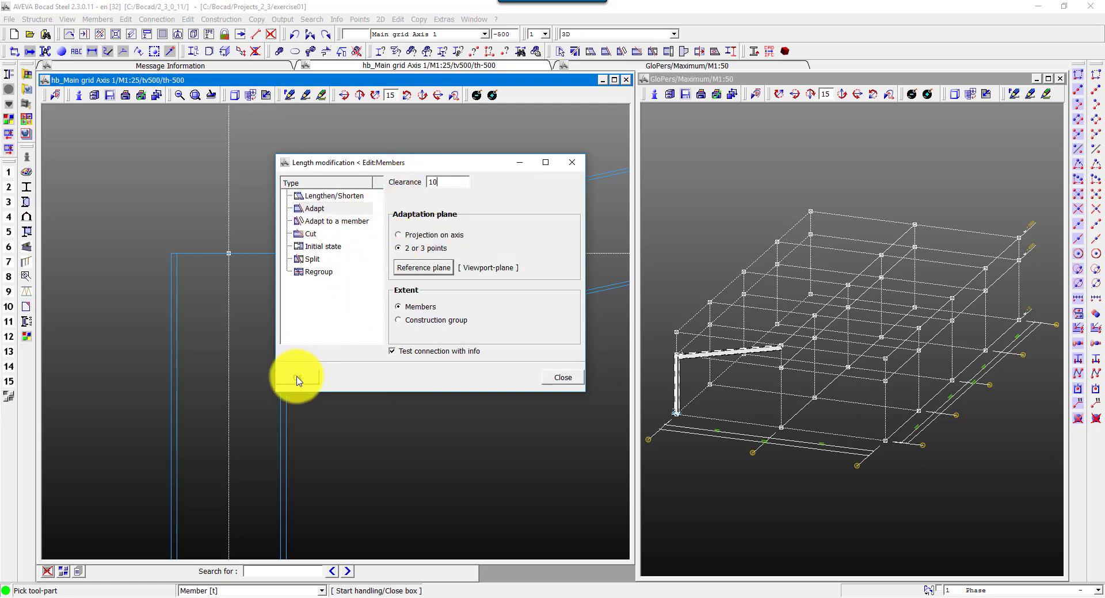
left_click(298, 380)
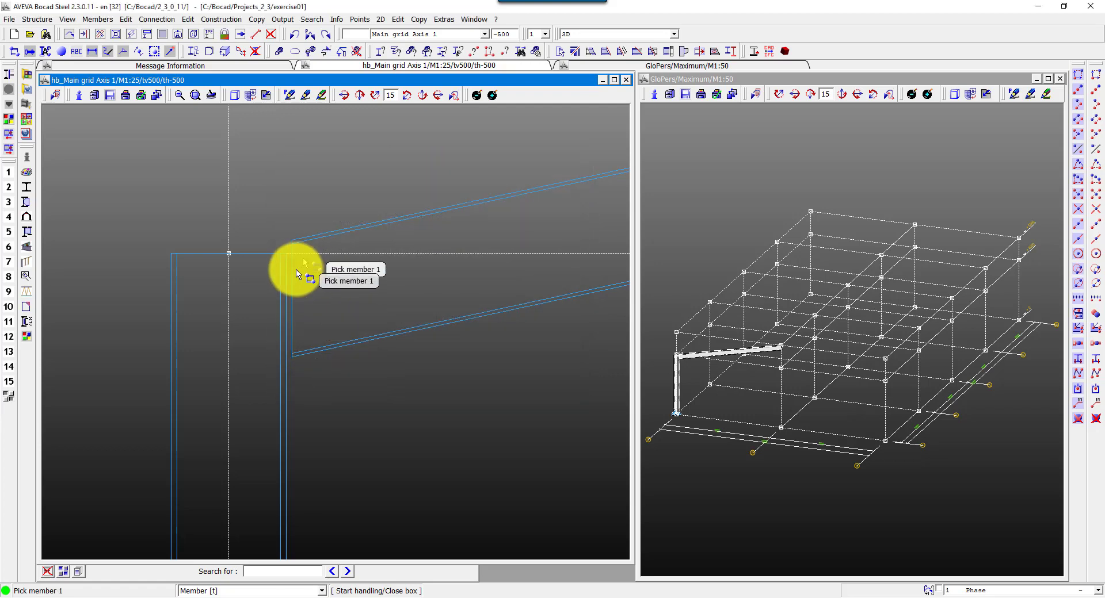
Cut the column top along a plane through two points on the rafter's top edge
left_click(272, 262)
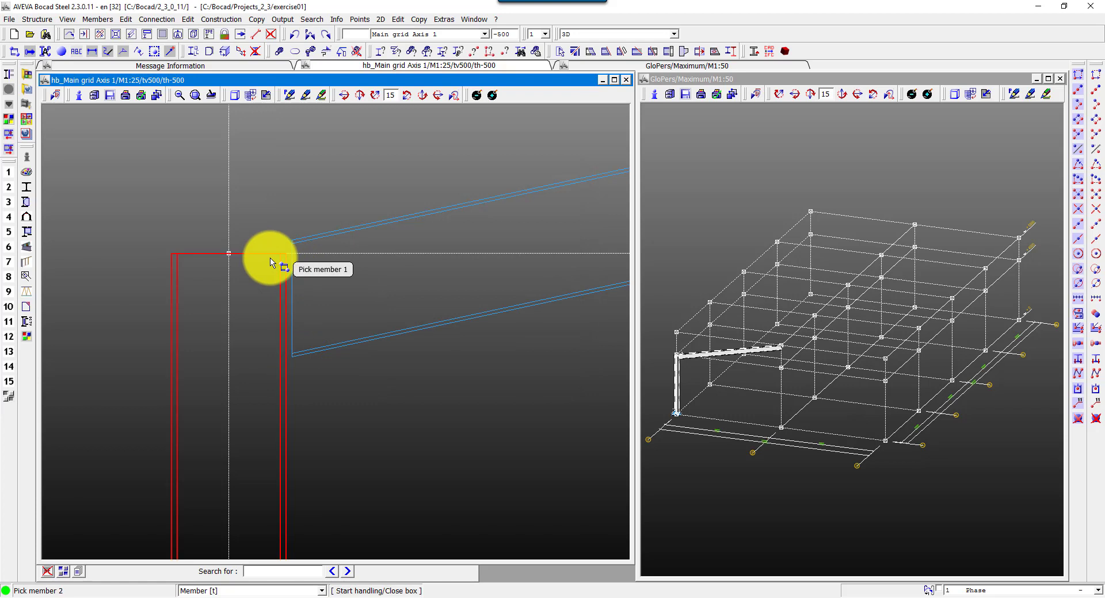
left_click(273, 265)
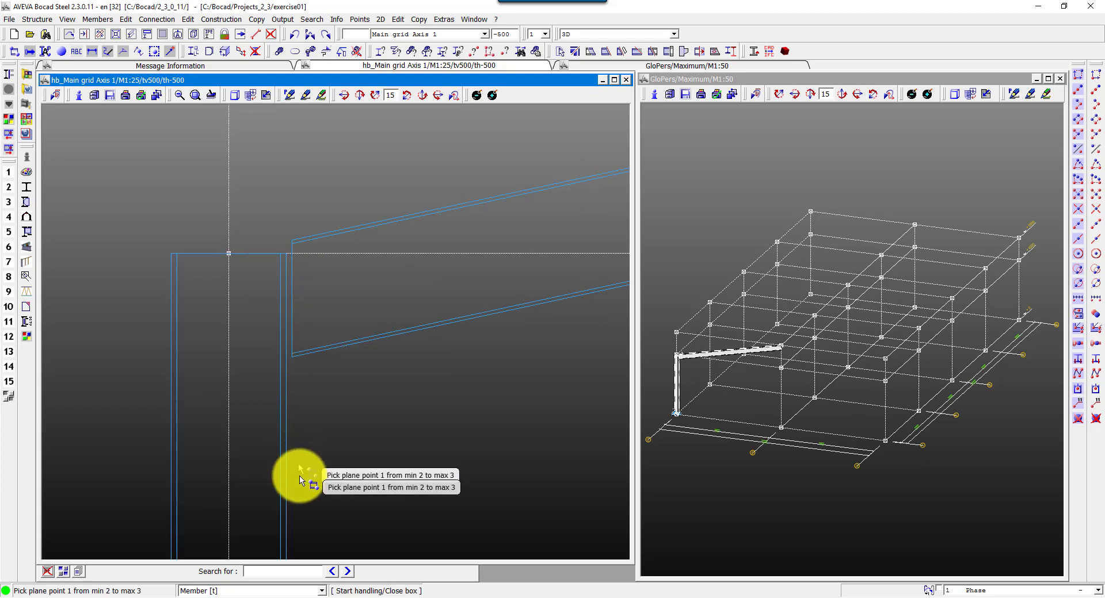
left_click(294, 593)
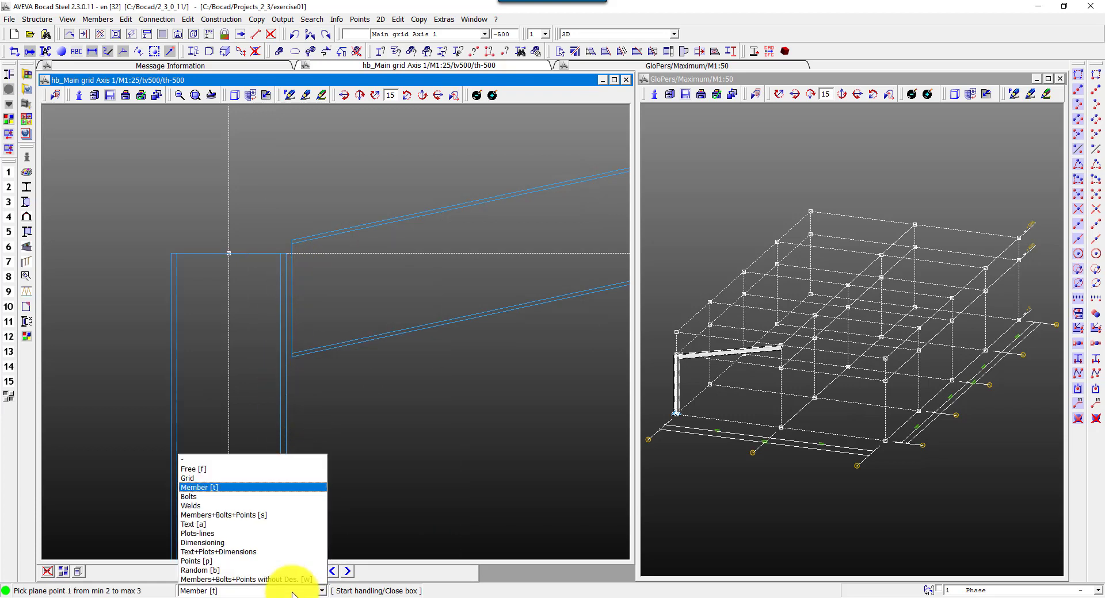
left_click(234, 487)
left_click(347, 227)
left_click(433, 210)
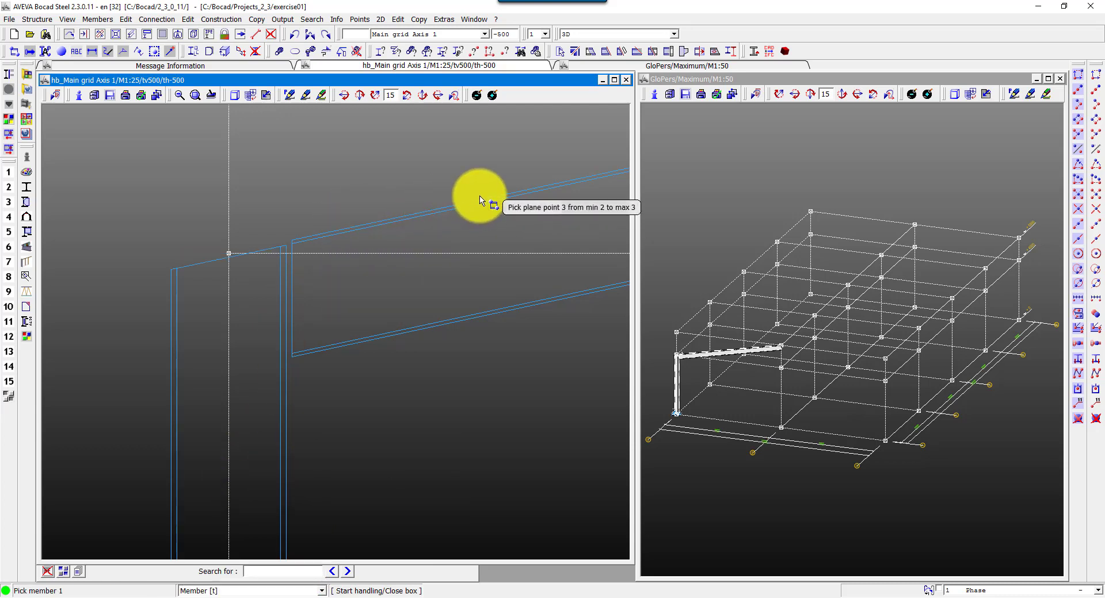
Generate construction points at the column-top corners from the column
left_click(357, 23)
left_click(394, 431)
left_click(295, 407)
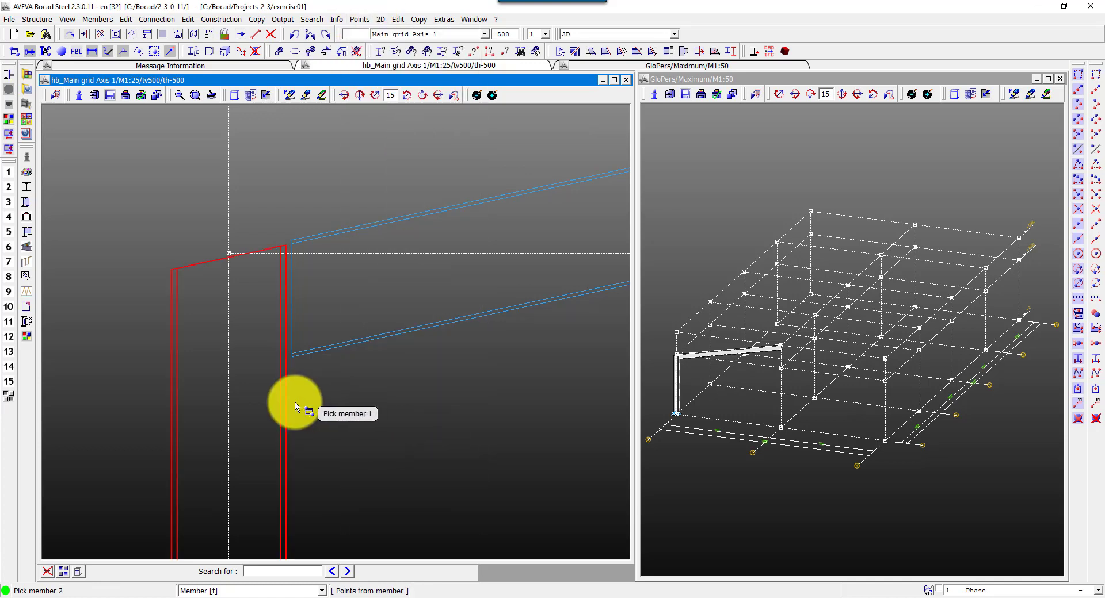
left_click(295, 406)
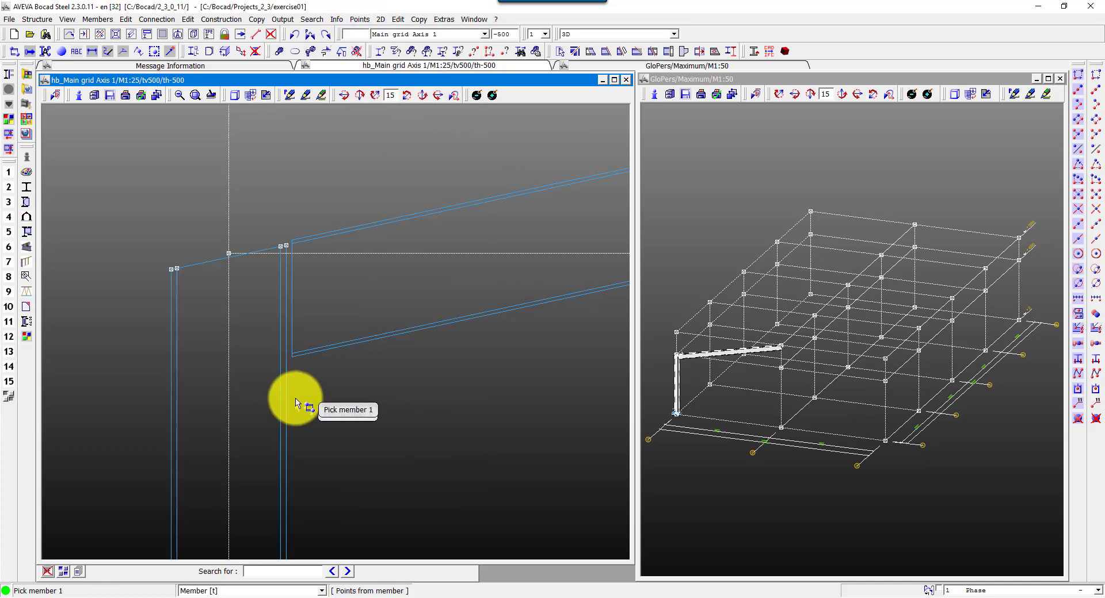
left_click(102, 21)
left_click(115, 54)
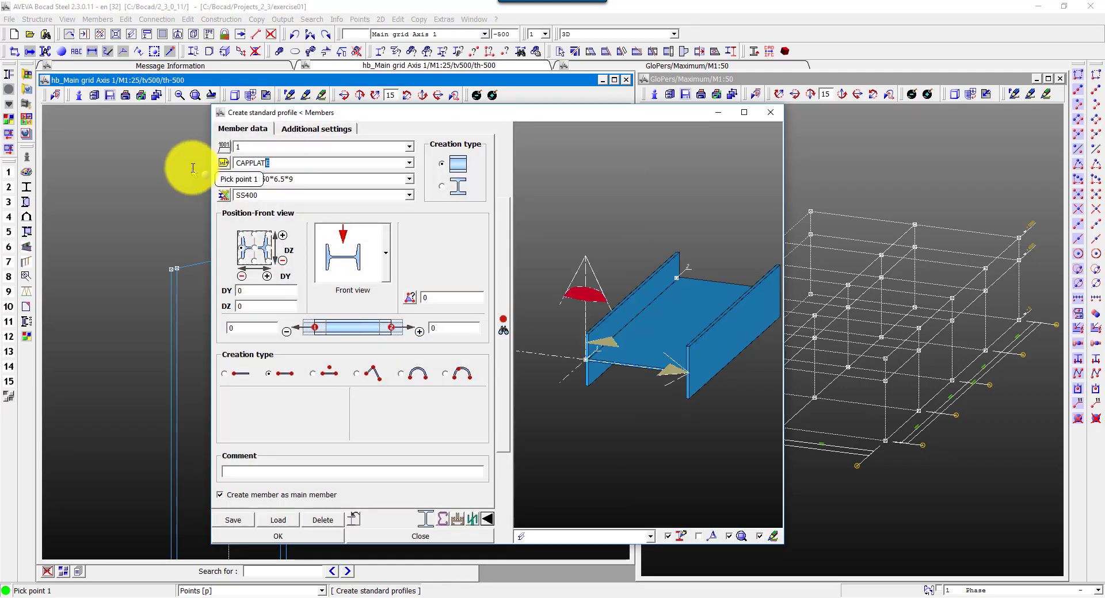
Configure CAPPLATE as an upright PL300*10 SS400 plate with end offsets 6 and -6
key("Tab")
type("0")
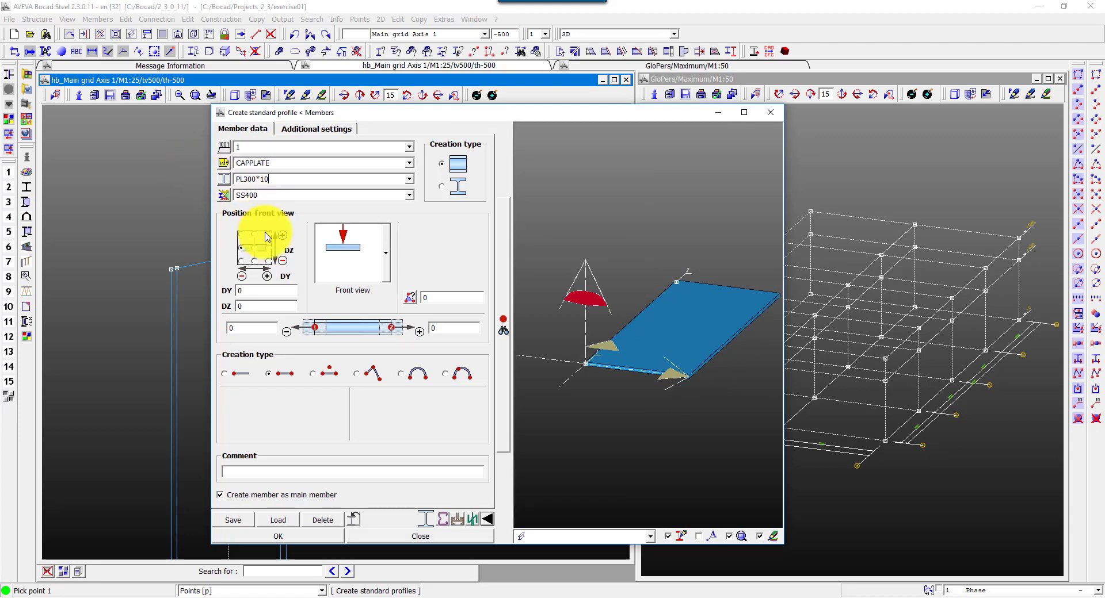
left_click(353, 248)
left_click(353, 368)
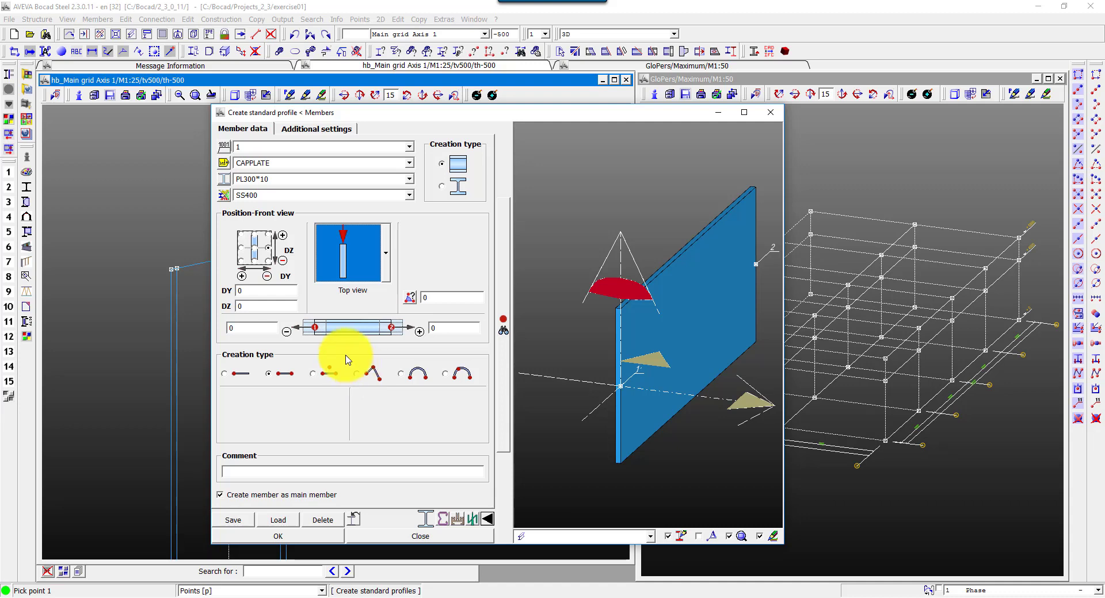
double_click(236, 328)
type("5")
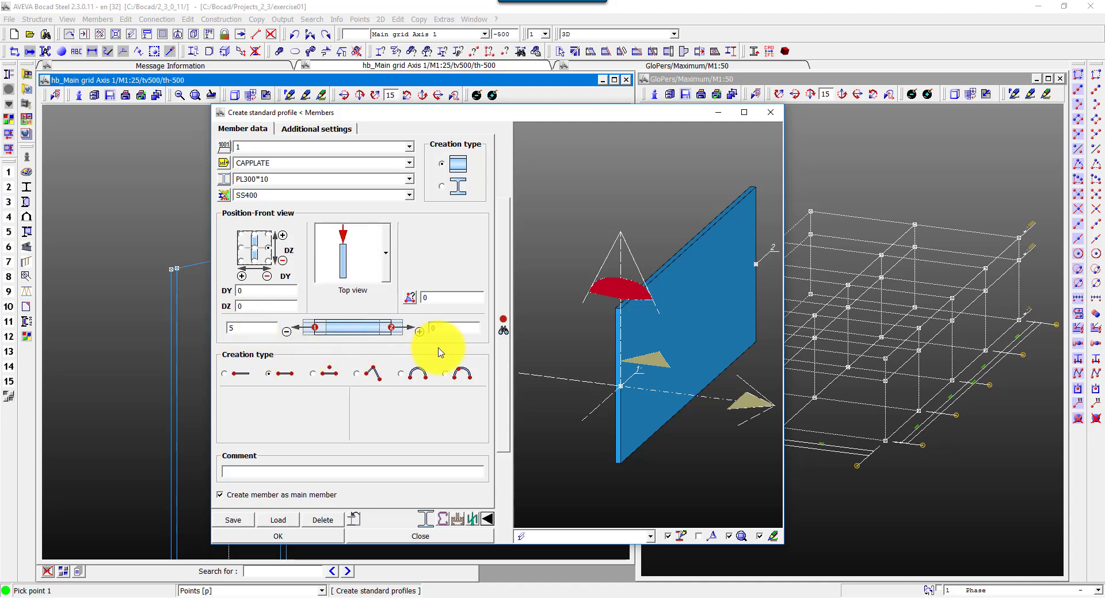
double_click(451, 329)
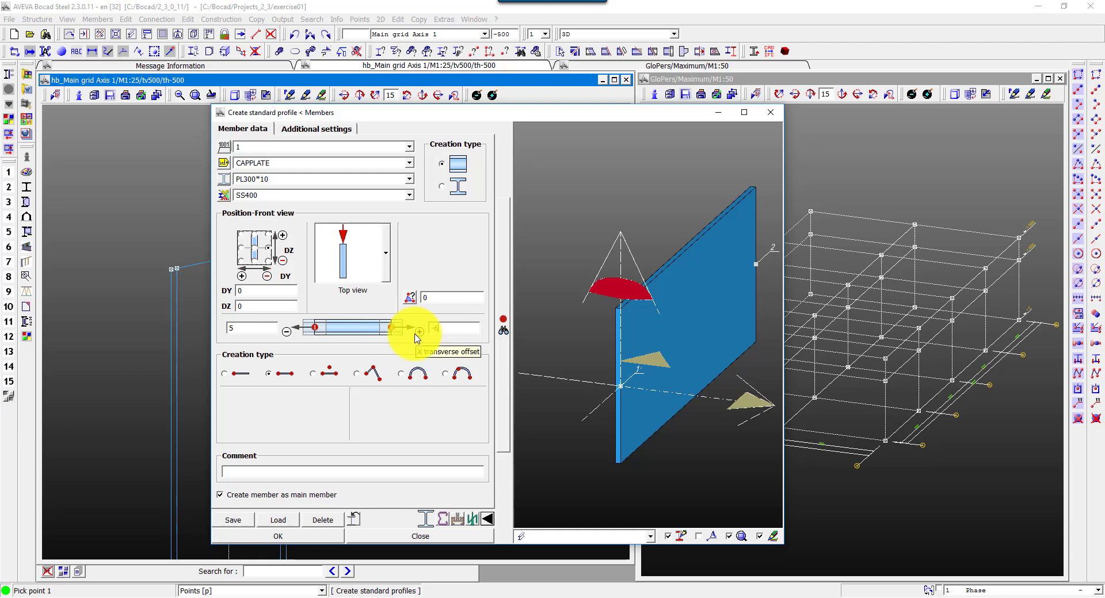
type("-6")
double_click(253, 328)
type("6")
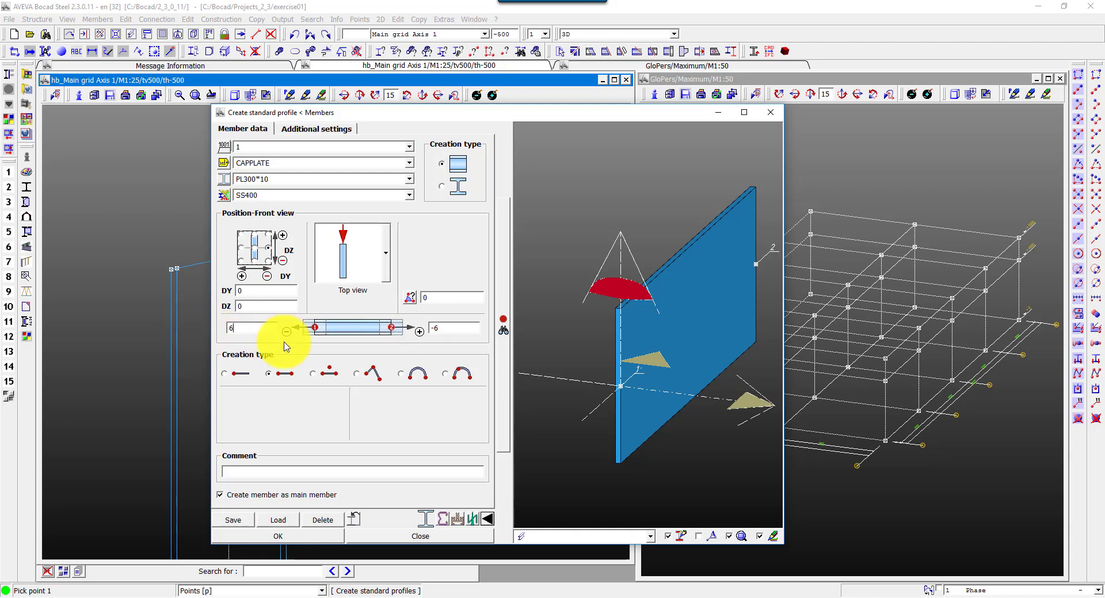
left_click(242, 536)
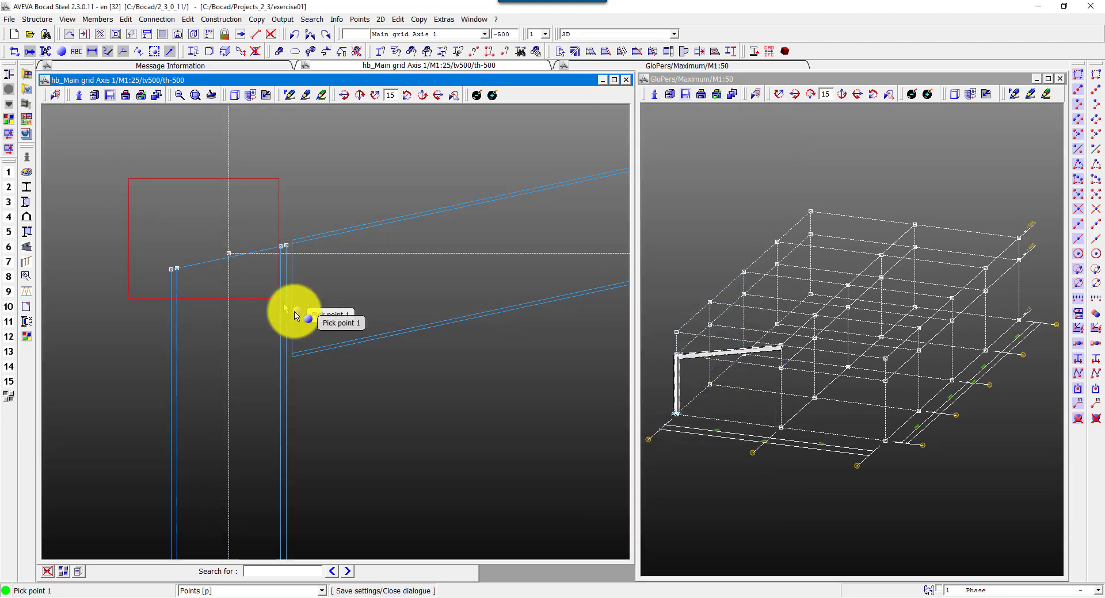
Place the cap plate between the column tops, then undo it
scroll(190, 315, "up", 3)
left_click(158, 335)
left_click(447, 274)
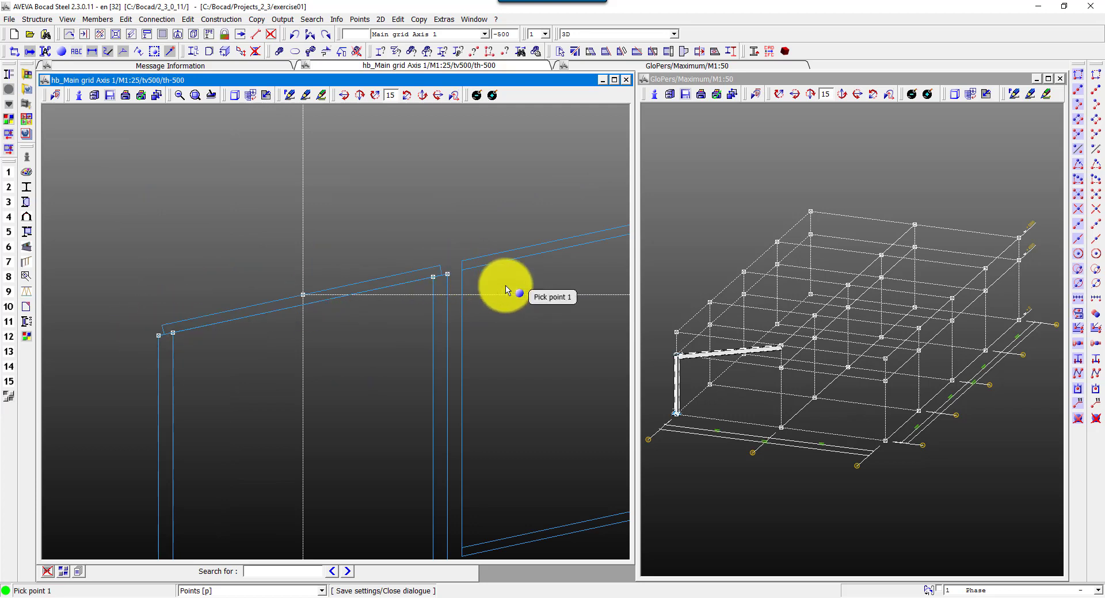
left_click(295, 35)
key("Return")
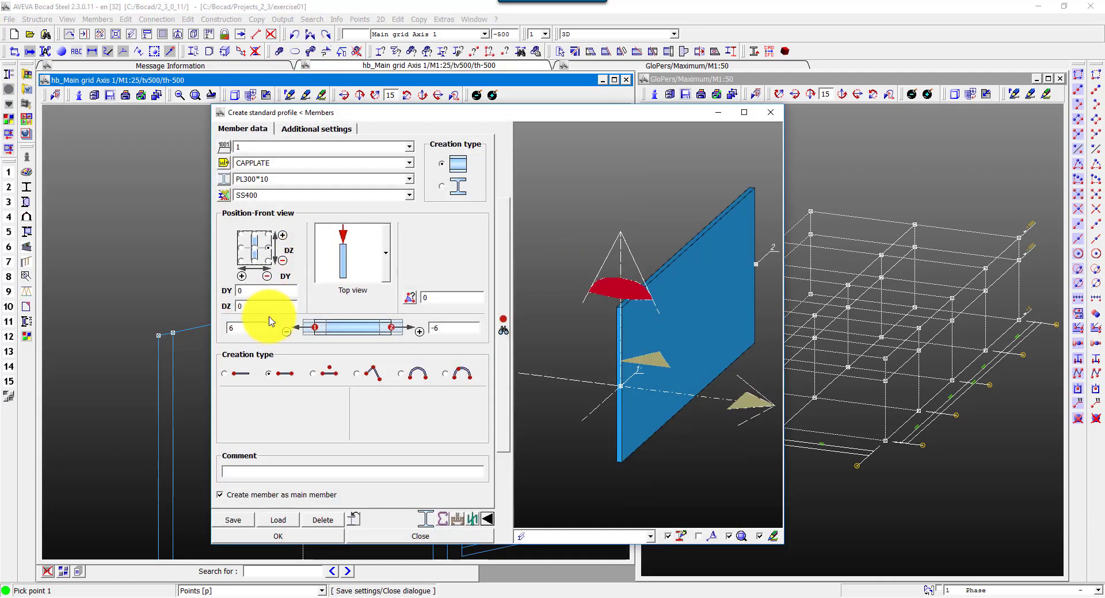
Recreate the CAPPLATE between the left and right column tops with both end offsets 0
type("0")
double_click(443, 328)
type("0")
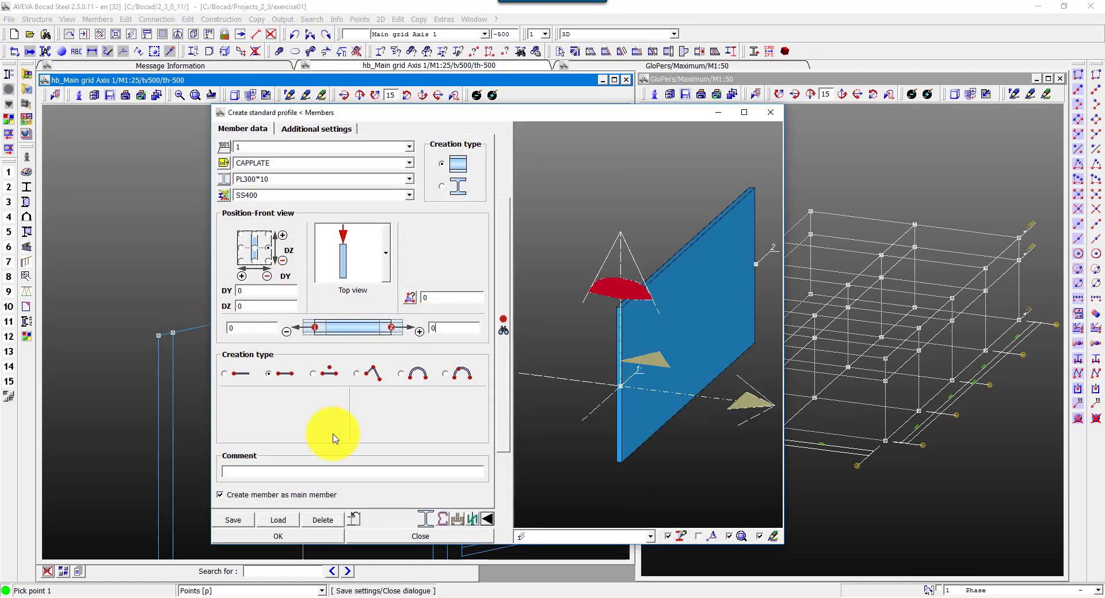
left_click(281, 539)
left_click(159, 336)
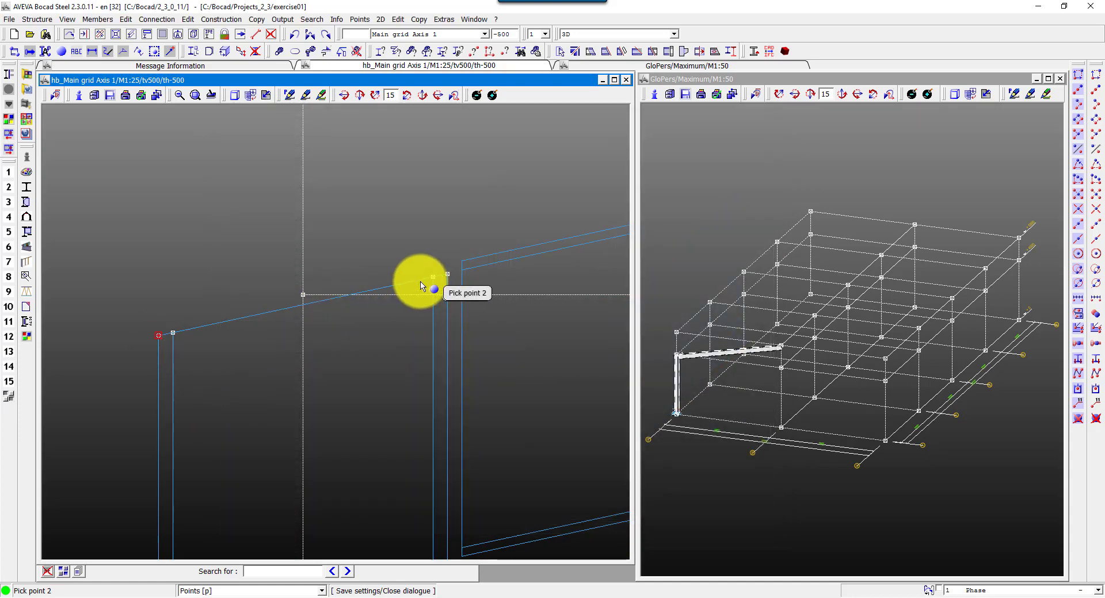
left_click(452, 279)
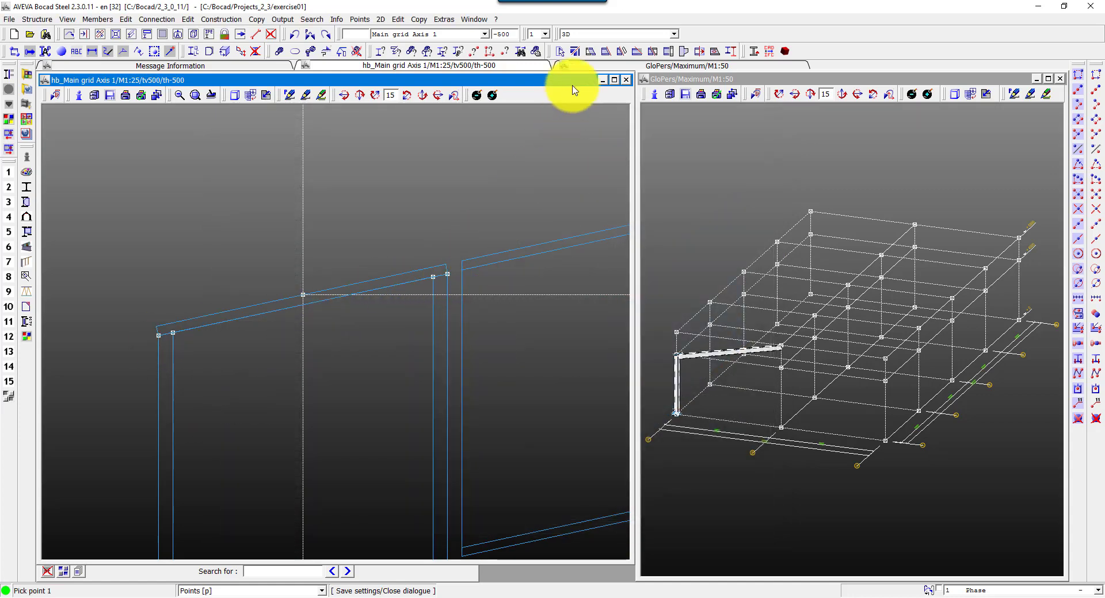
left_click(188, 19)
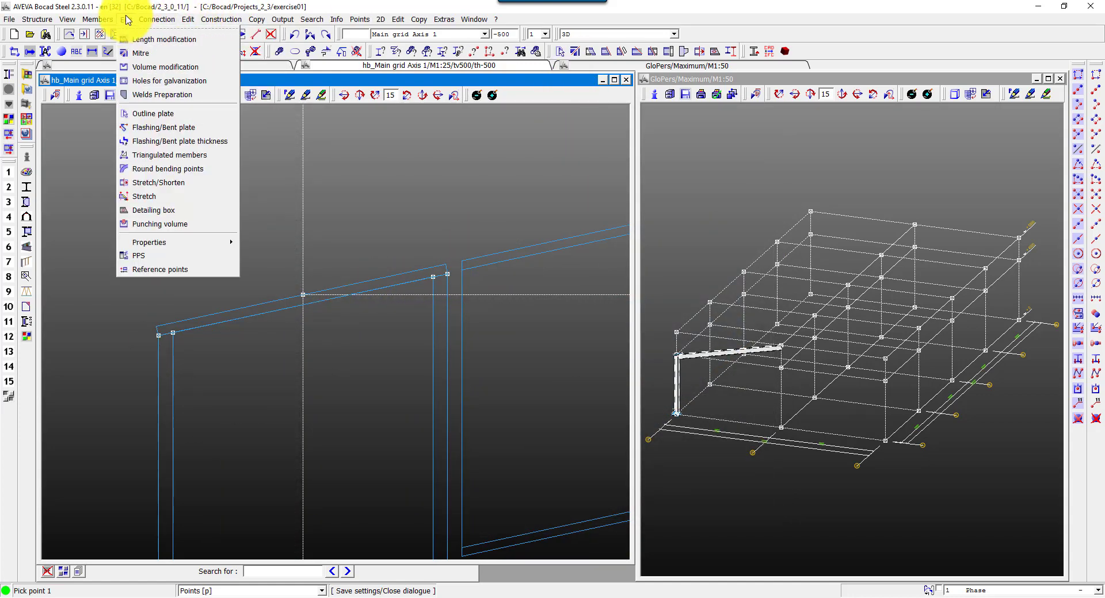
Shorten the cap plate end near the right column using Lengthen/Shorten
left_click(144, 36)
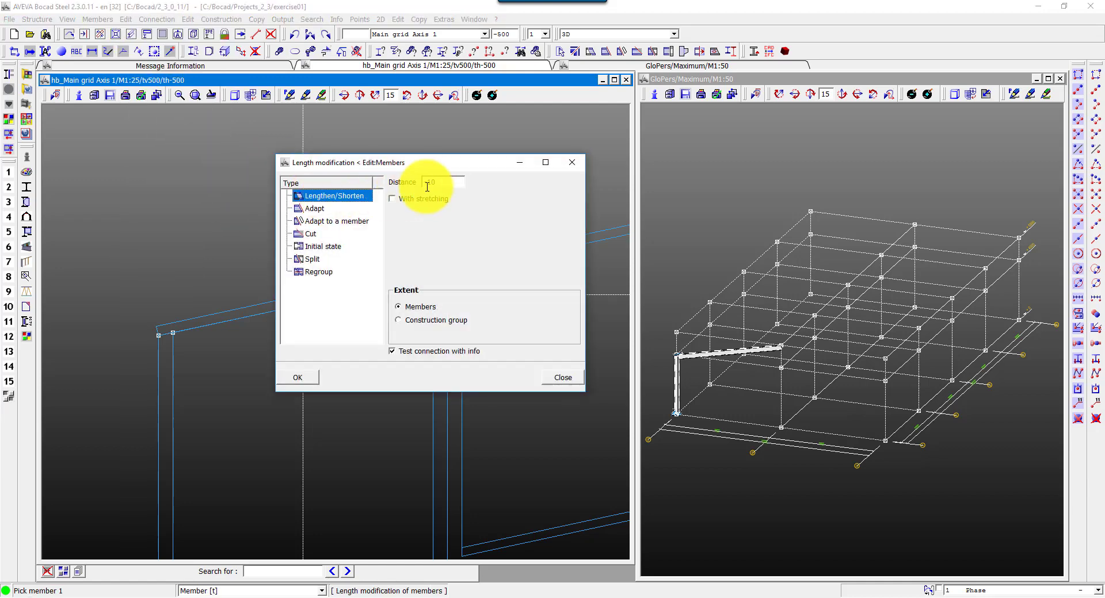
left_click(294, 376)
left_click(161, 322)
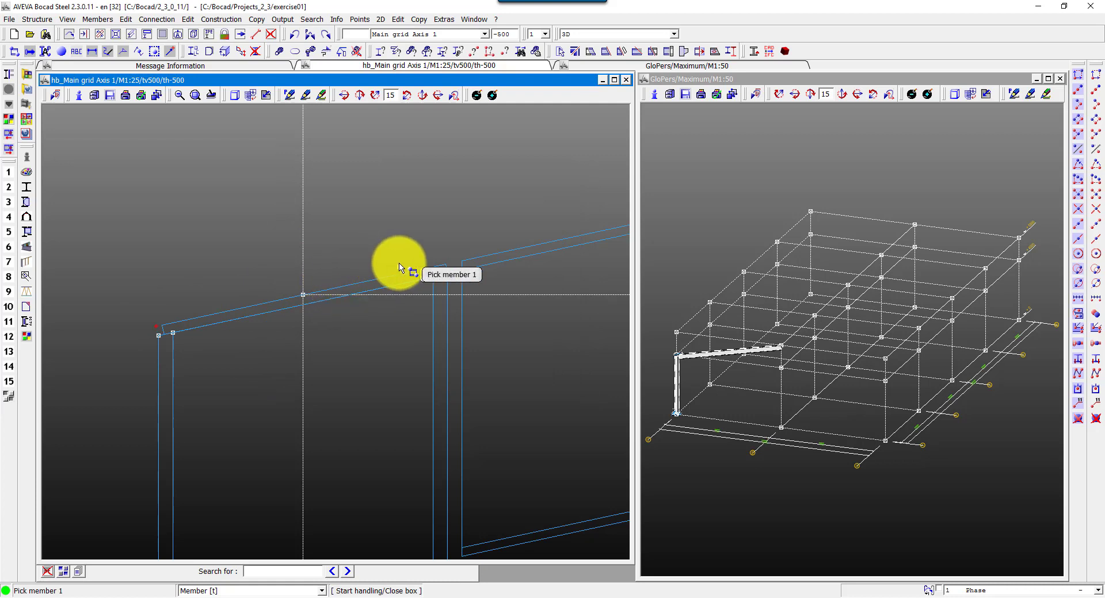
left_click(437, 268)
left_click(447, 259)
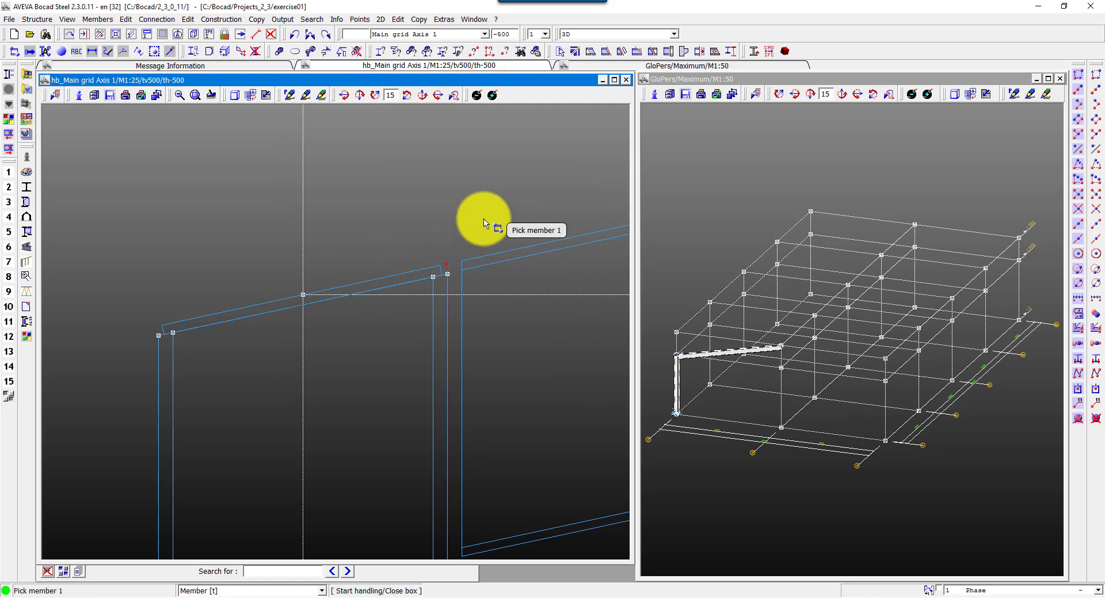
Generate construction points from the rafter members
scroll(483, 222, "down", 3)
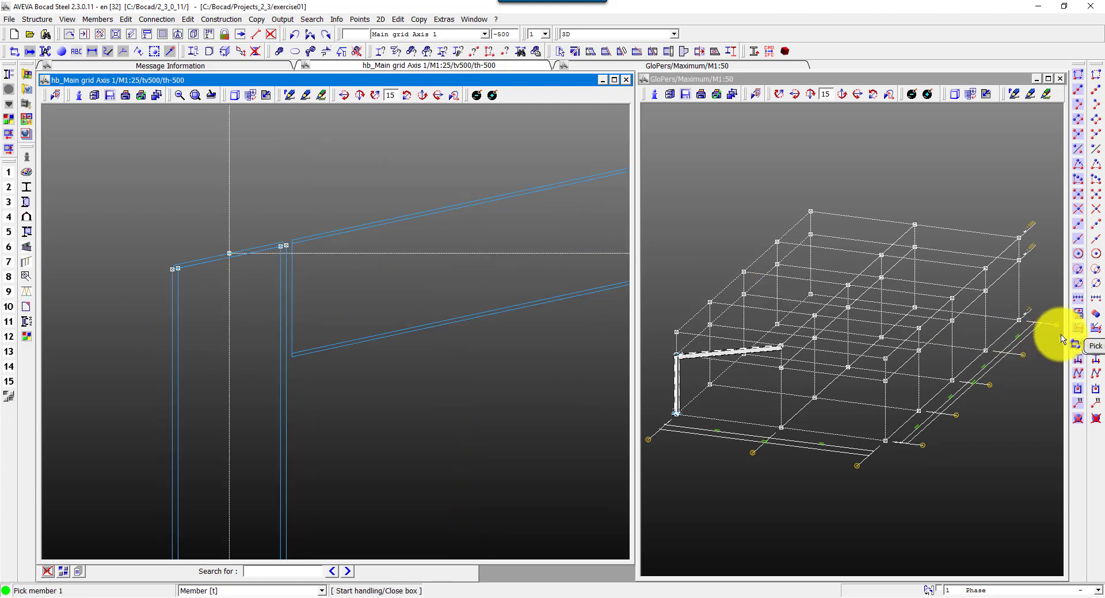
left_click(400, 219)
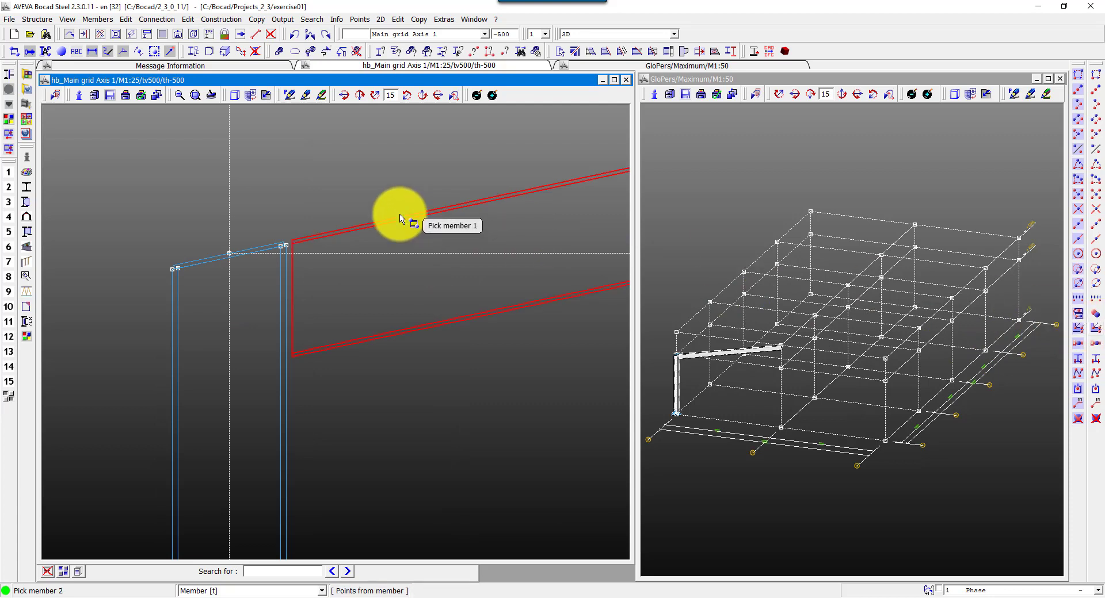
left_click(401, 219)
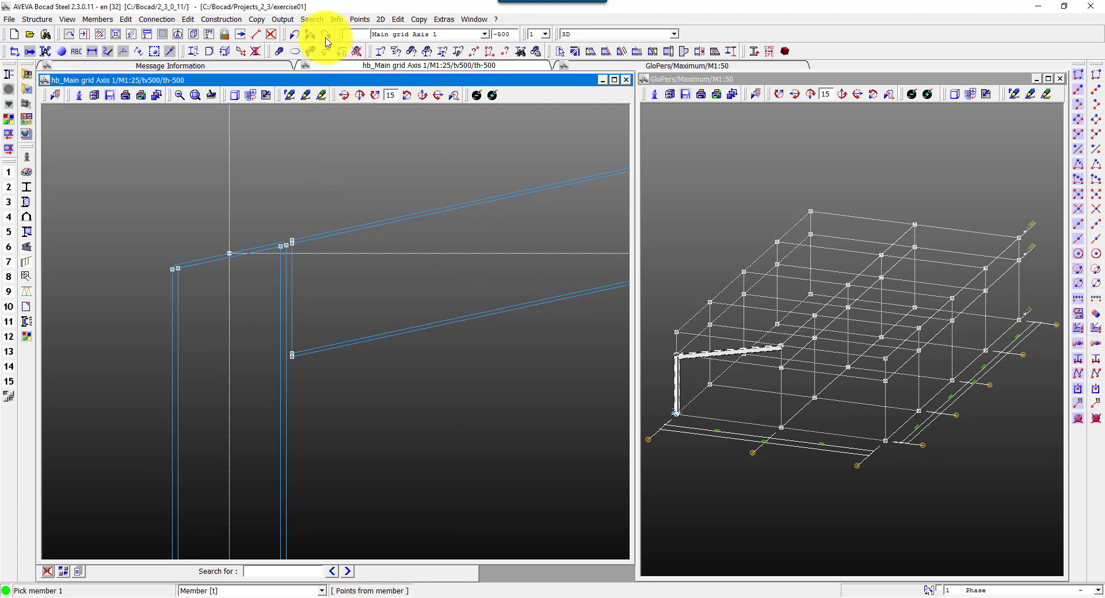
left_click(359, 19)
left_click(374, 40)
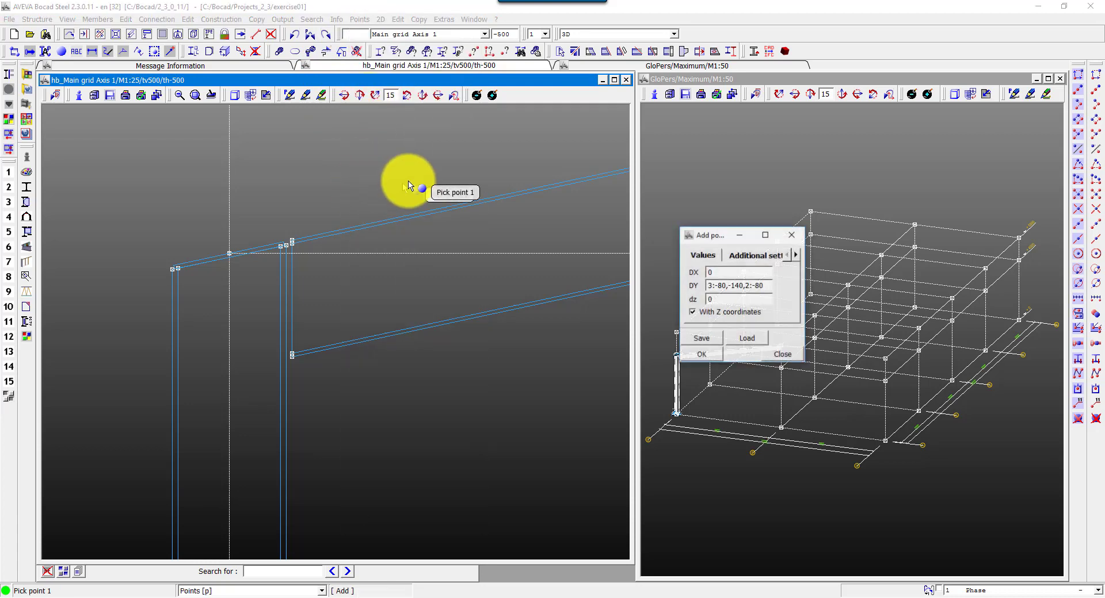
type("-640")
Add a point offset DX 0, DY -640, DZ 0 from the knee point
left_click(761, 288)
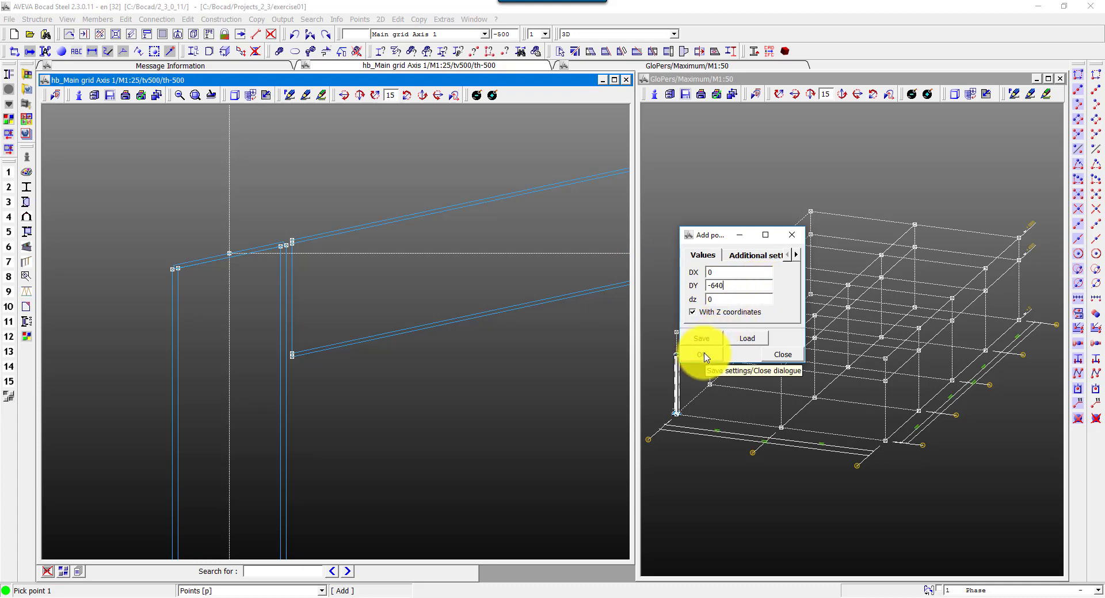
left_click(706, 357)
left_click(291, 239)
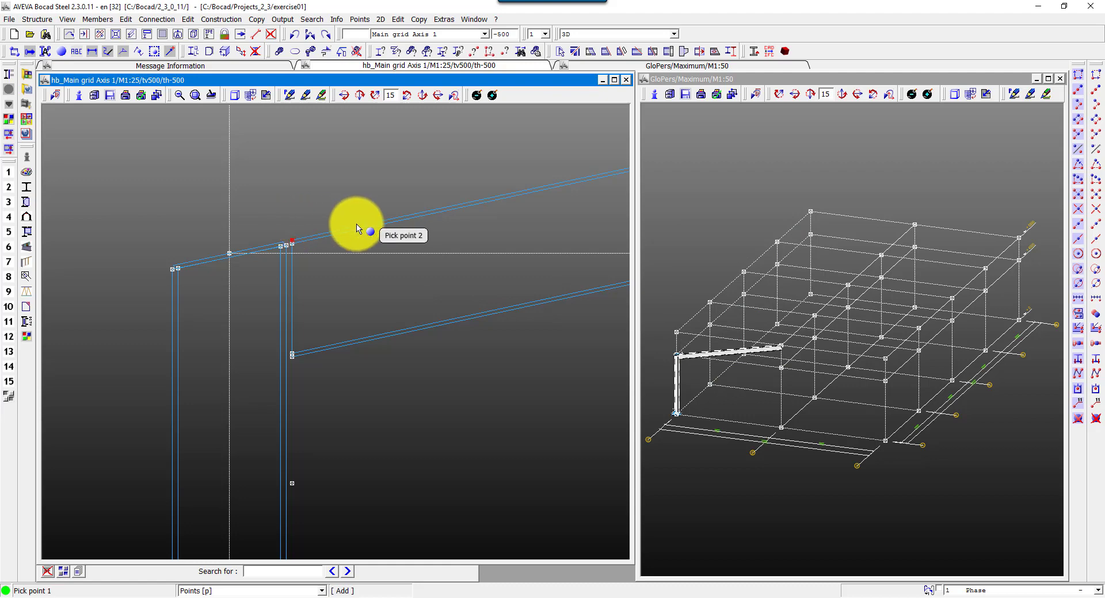
left_click(98, 19)
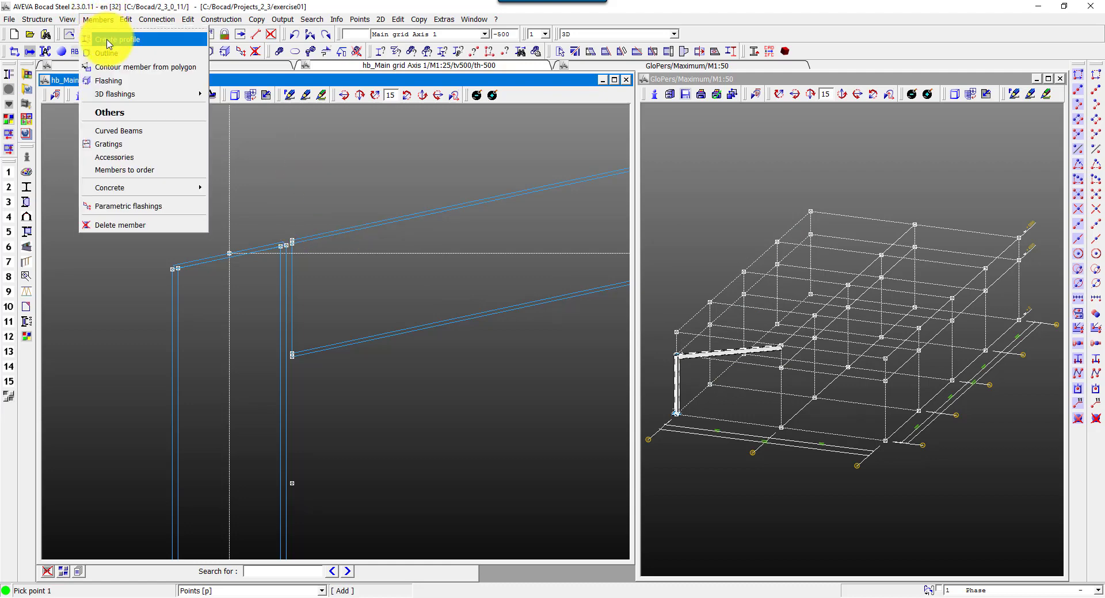
Create a PL150*15 ENDPLATE with end offset 10 from the lower point up to the knee point
left_click(108, 41)
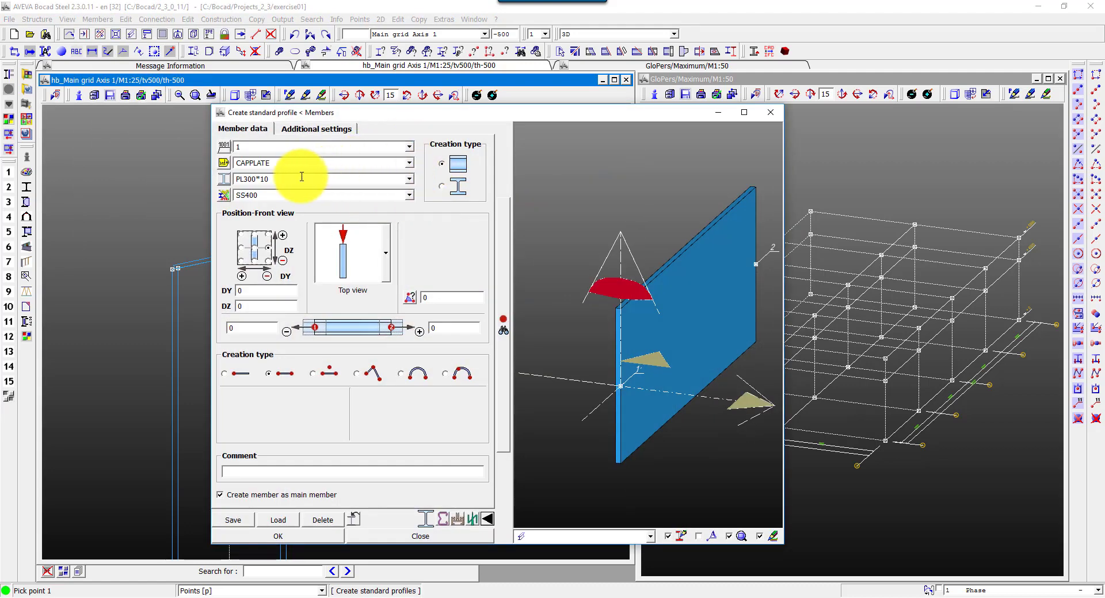
left_click_drag(301, 177, 191, 182)
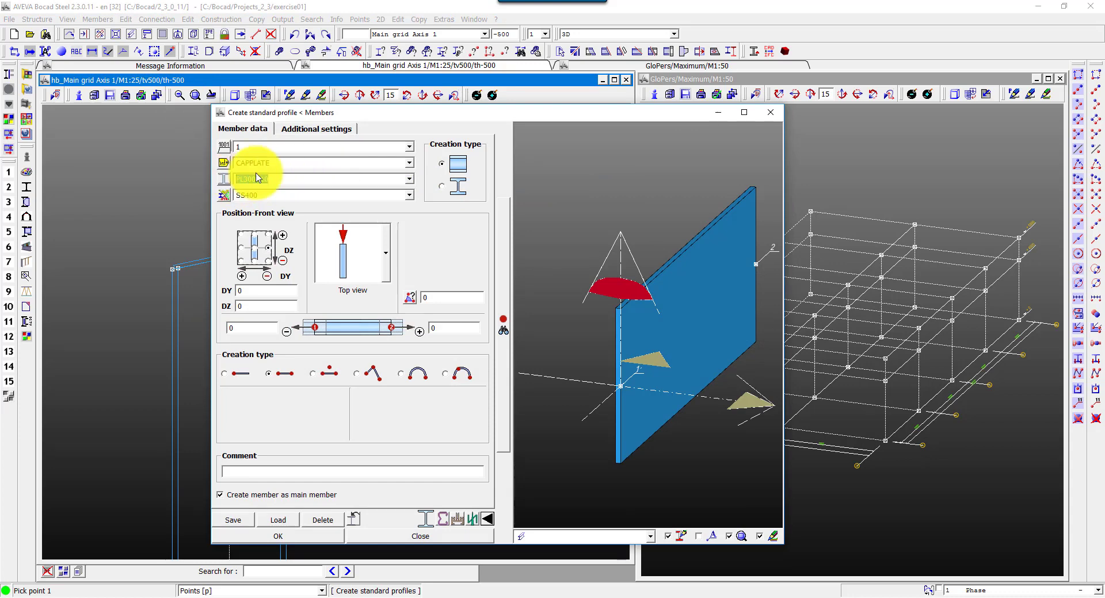
left_click_drag(276, 163, 206, 166)
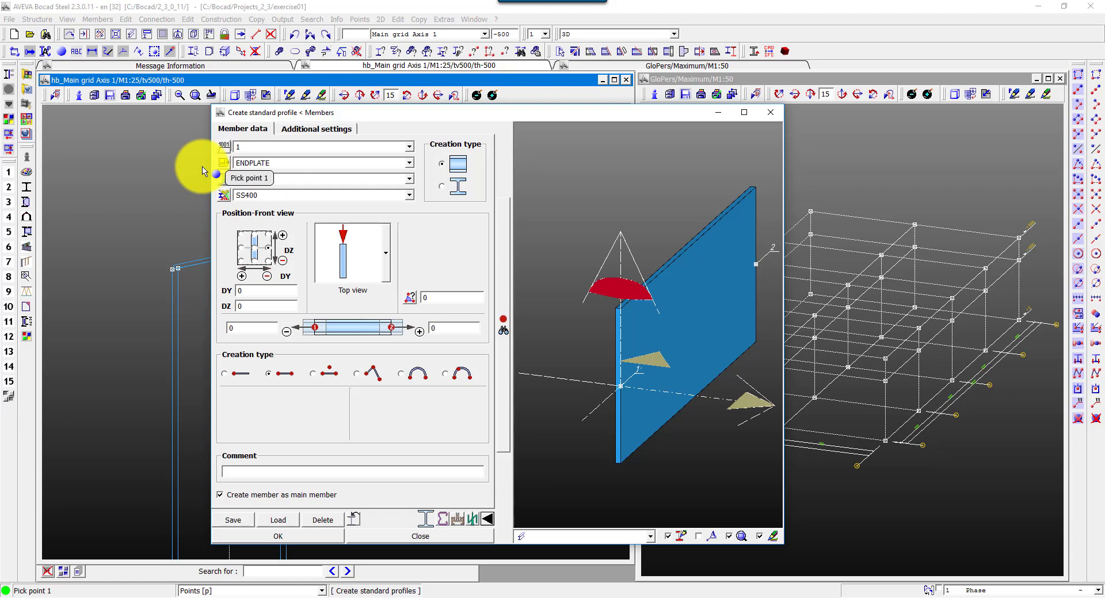
key("Tab")
type("PL")
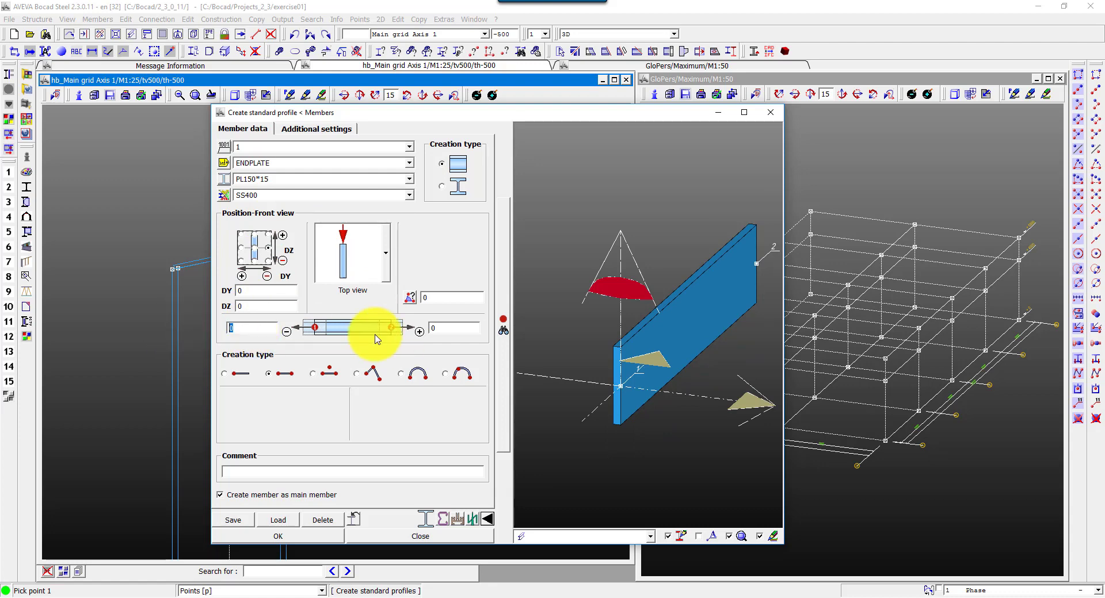
left_click(454, 328)
type("10")
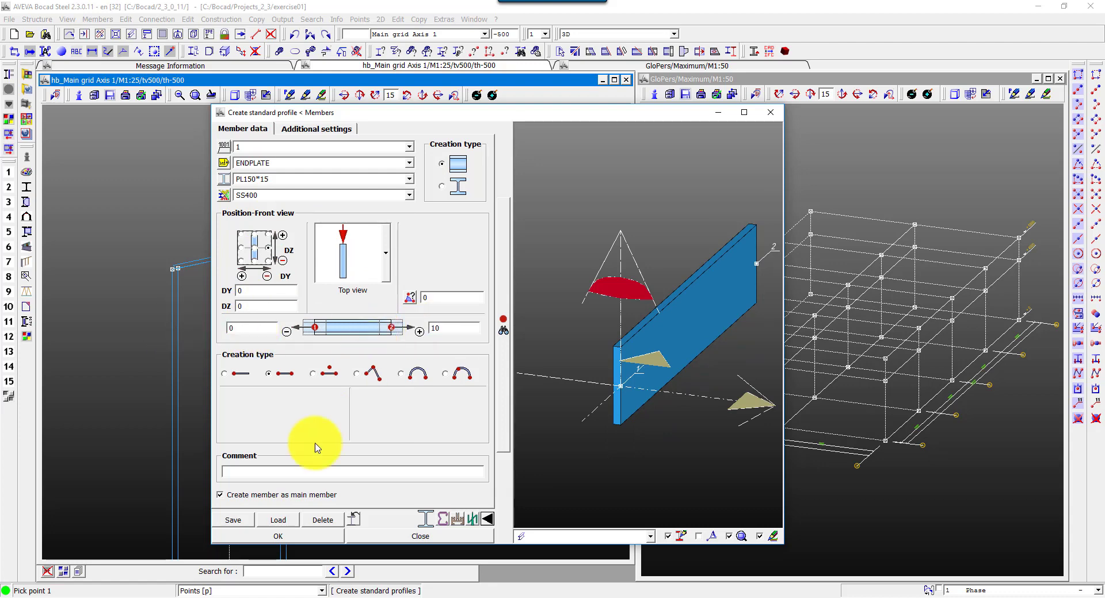
left_click(285, 535)
left_click(295, 482)
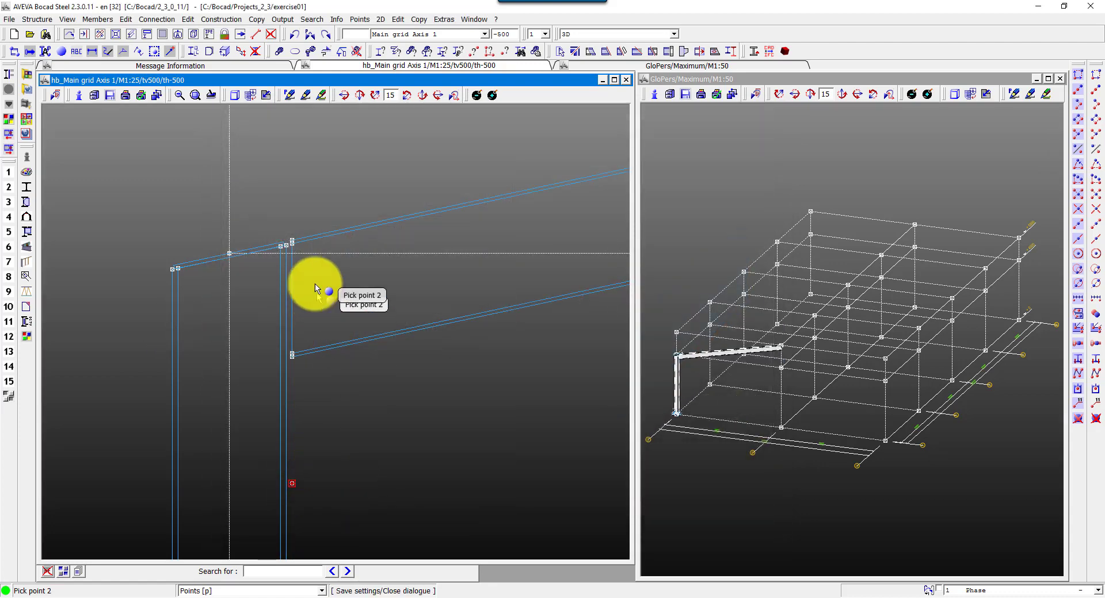
left_click(292, 239)
Add a construction point with an offset of 10
scroll(372, 342, "up", 3)
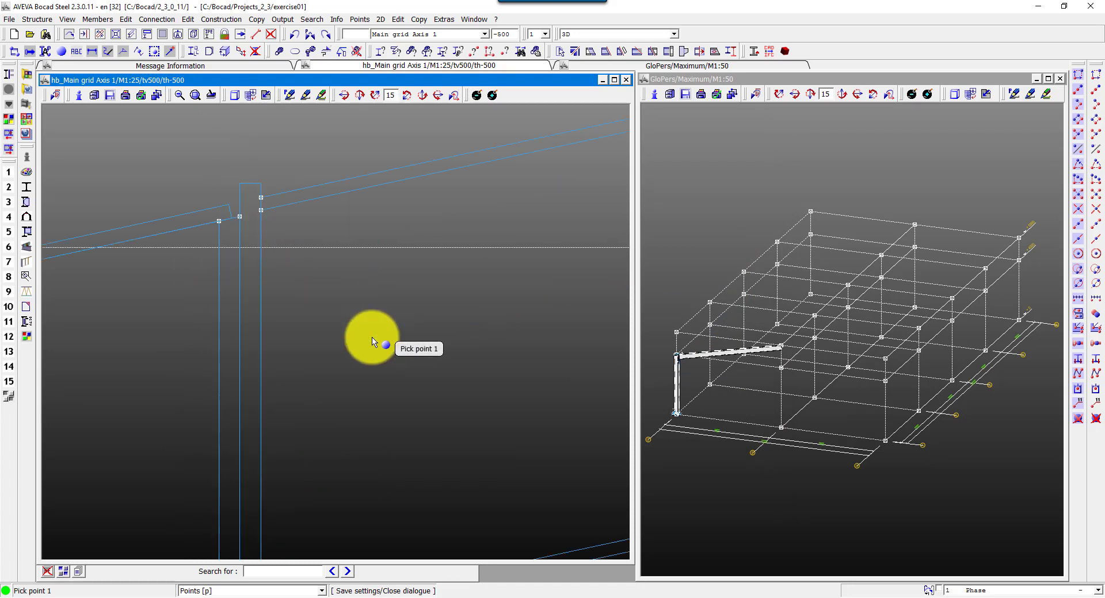
scroll(372, 341, "down", 2)
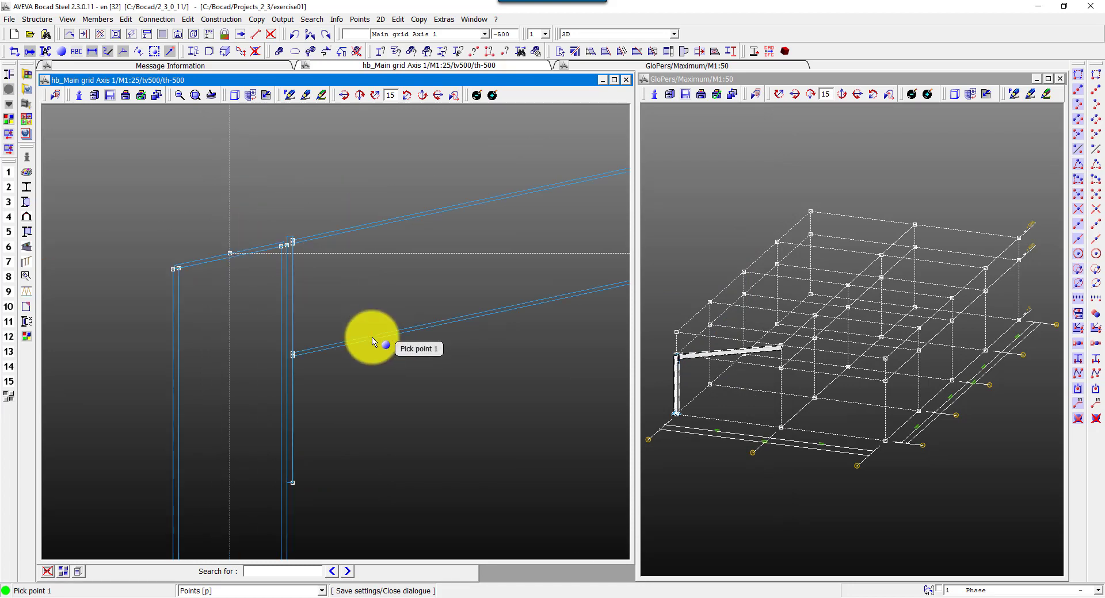
left_click(360, 21)
left_click(370, 251)
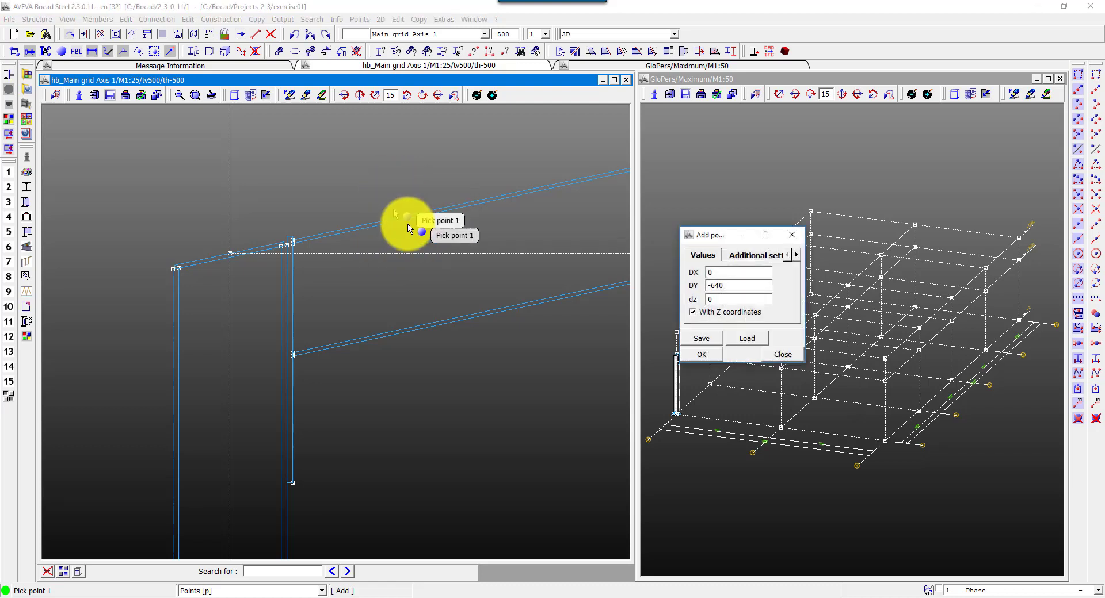
type("10")
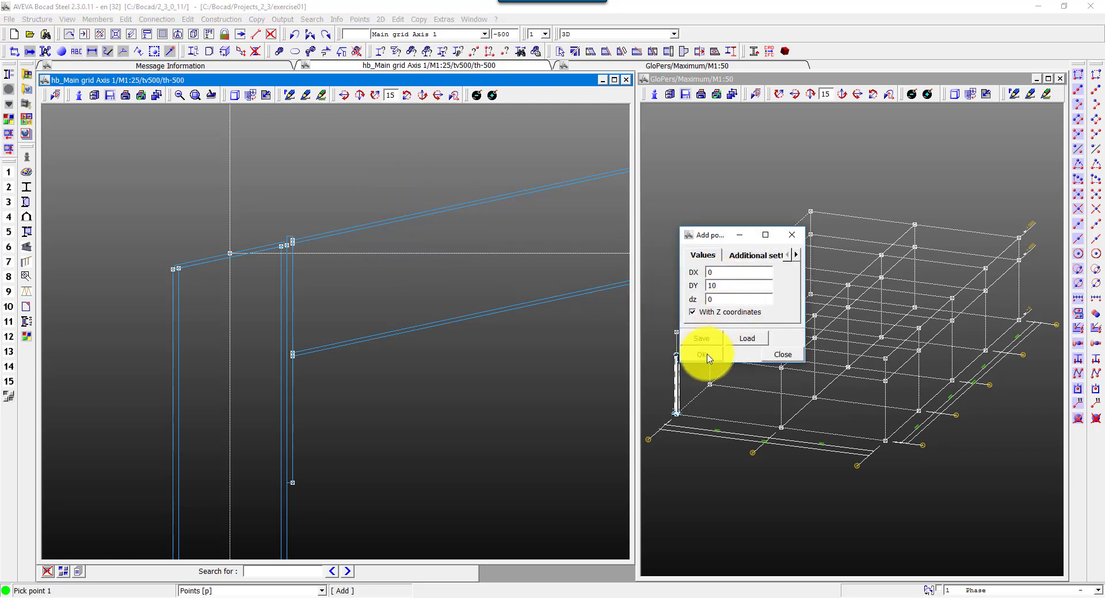
left_click(707, 358)
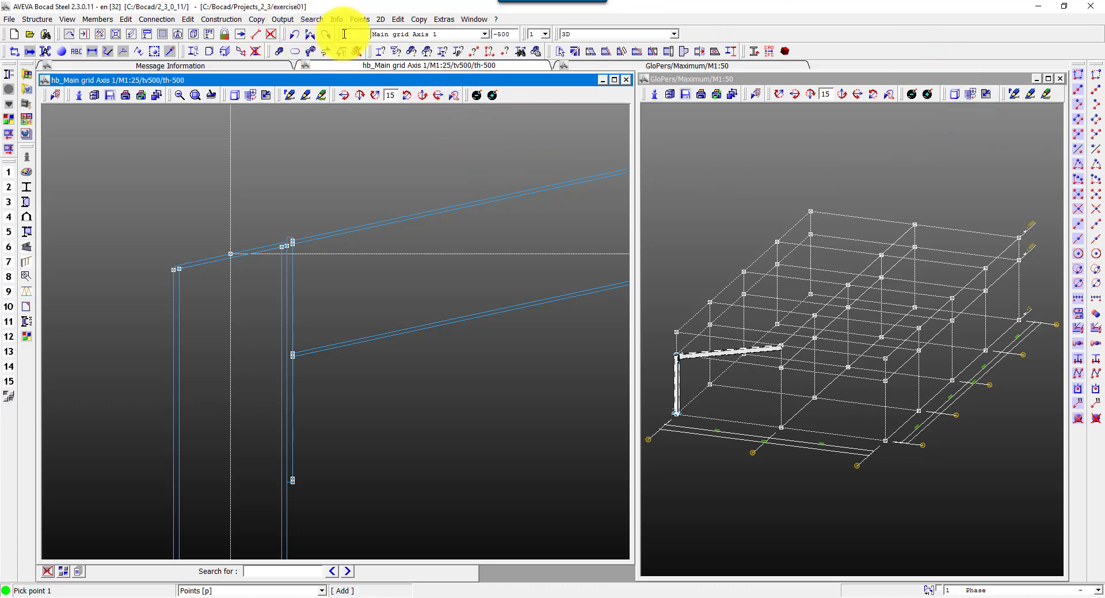
Create two points parallel to the end-plate line, offset 650 along the rafter
left_click(360, 20)
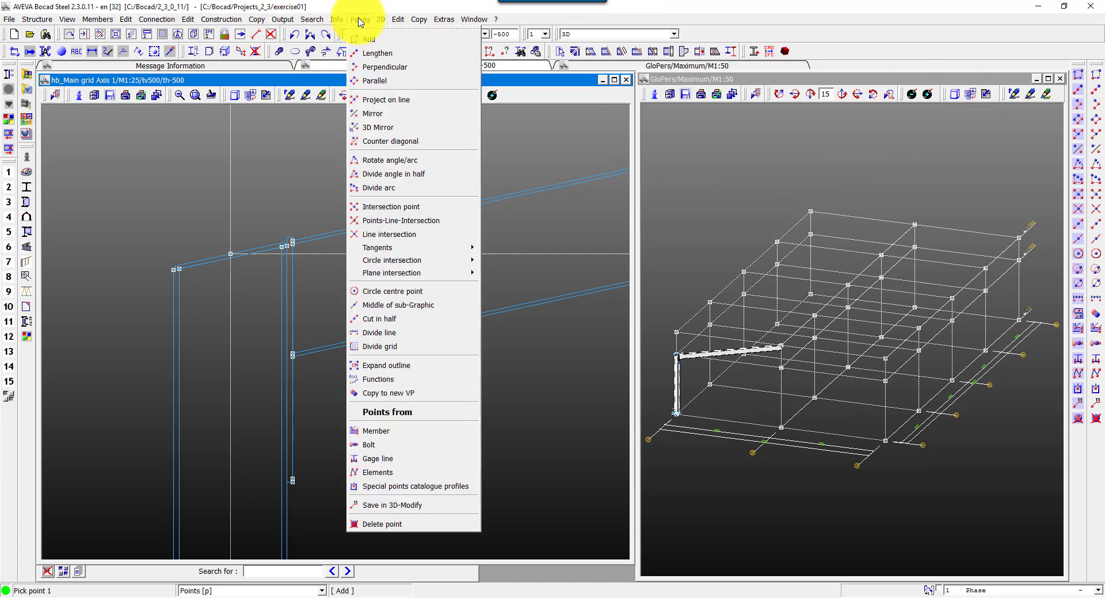
left_click(380, 80)
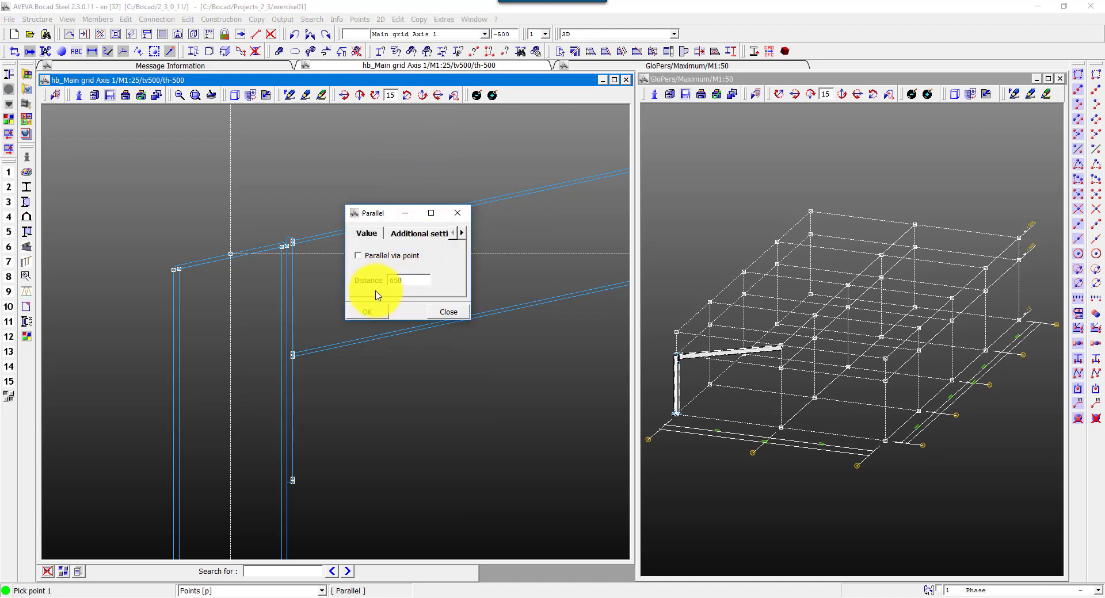
left_click(376, 314)
left_click(294, 242)
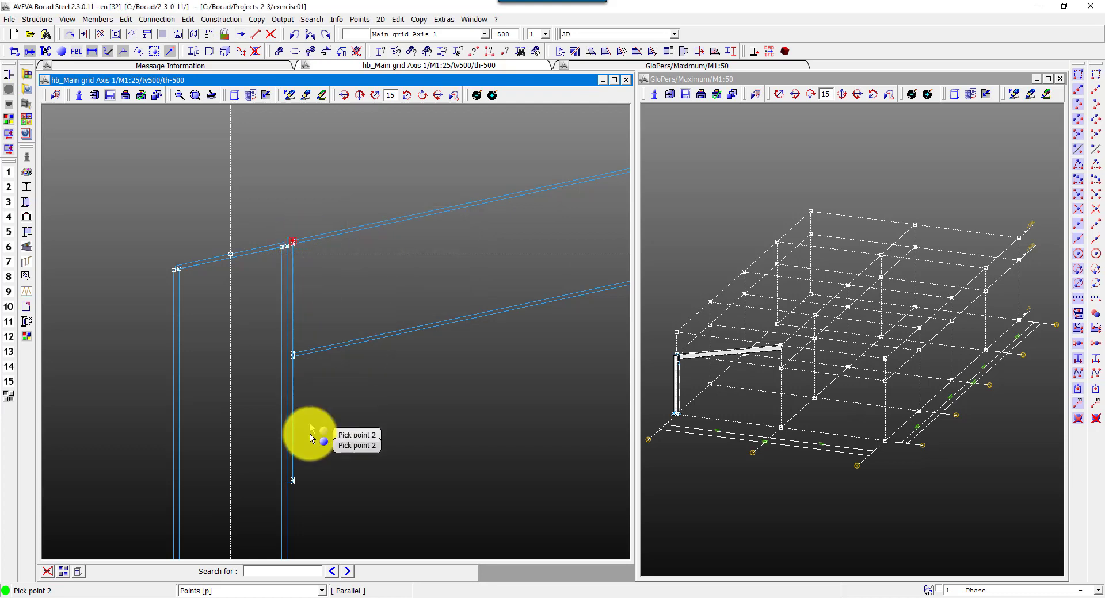
left_click(304, 467)
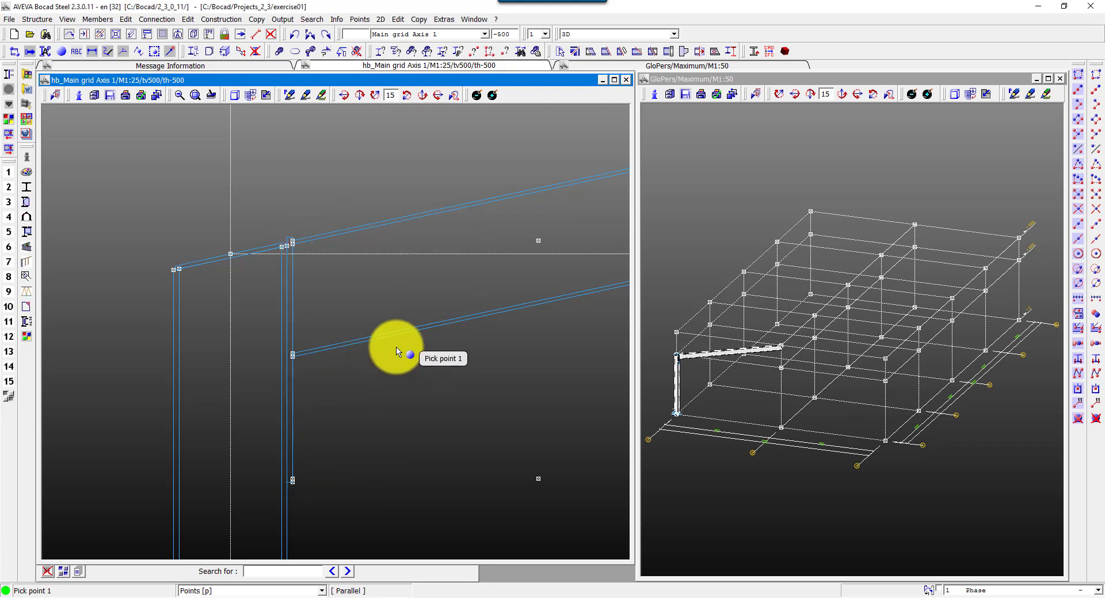
left_click(360, 19)
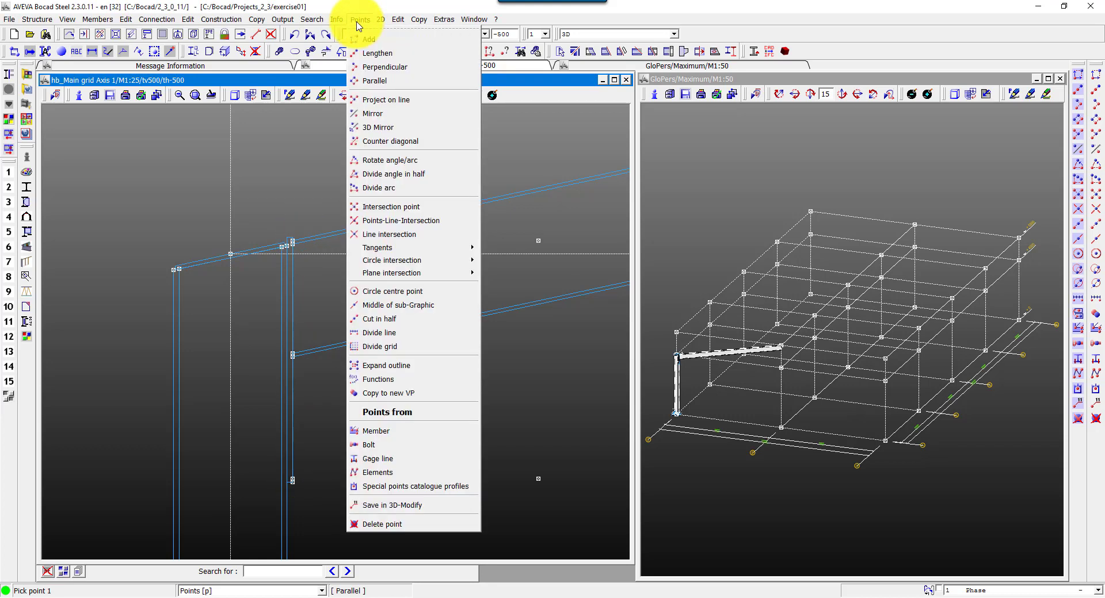
Create an intersection point between the lower sloping beam and the vertical line through two grid points
left_click(375, 207)
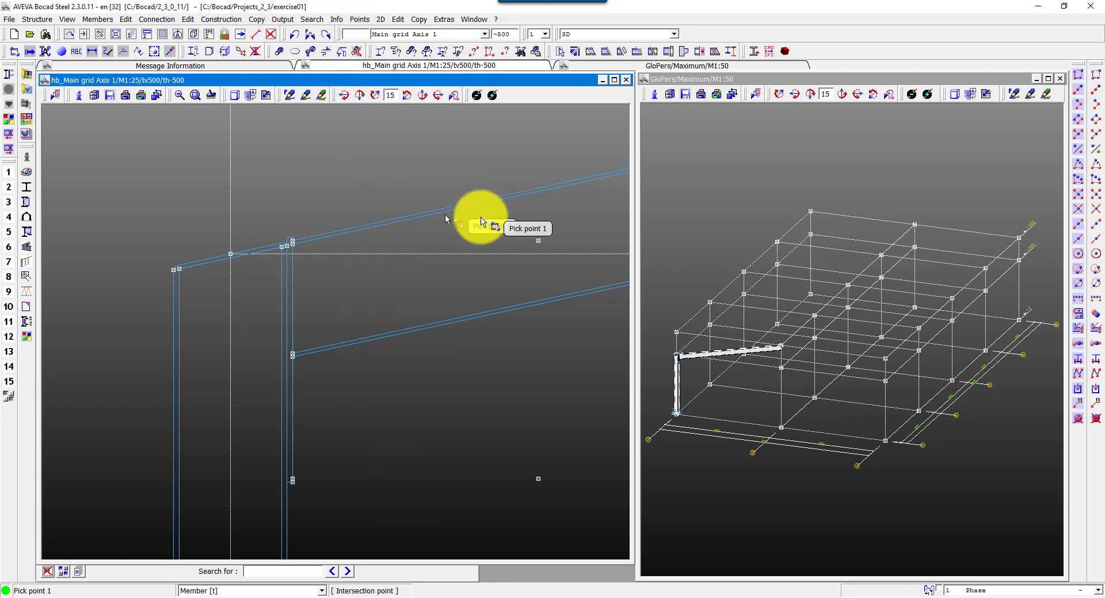
left_click(537, 245)
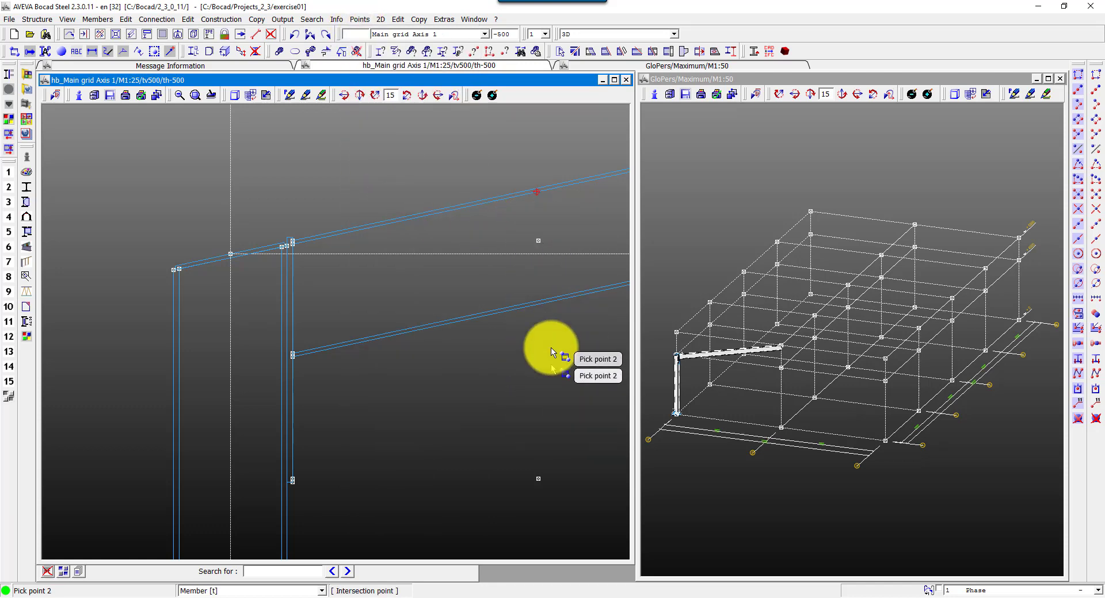
left_click(537, 246)
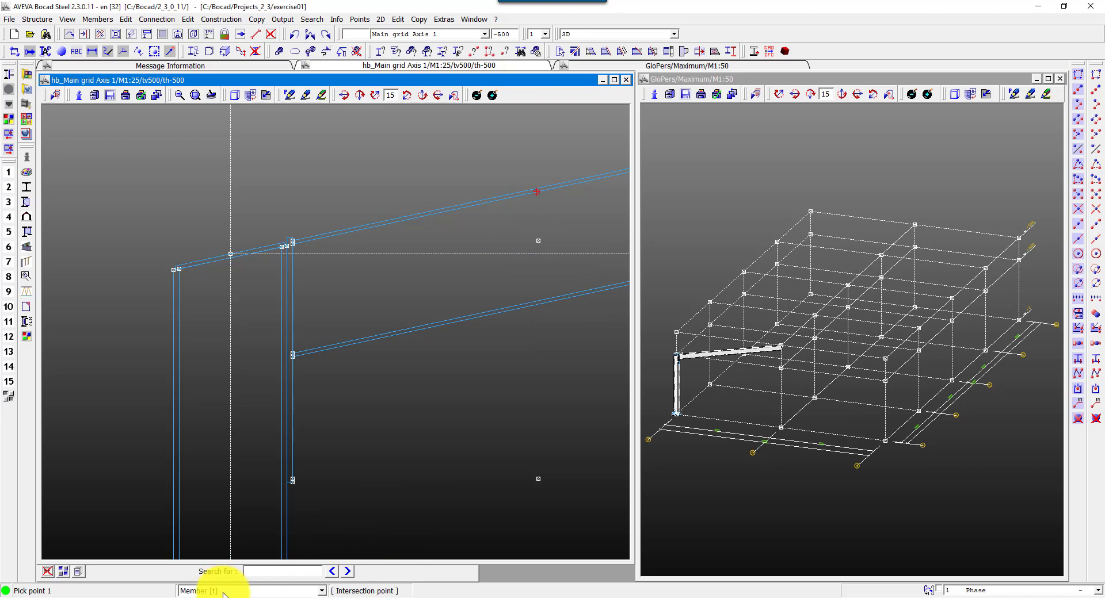
left_click(393, 340)
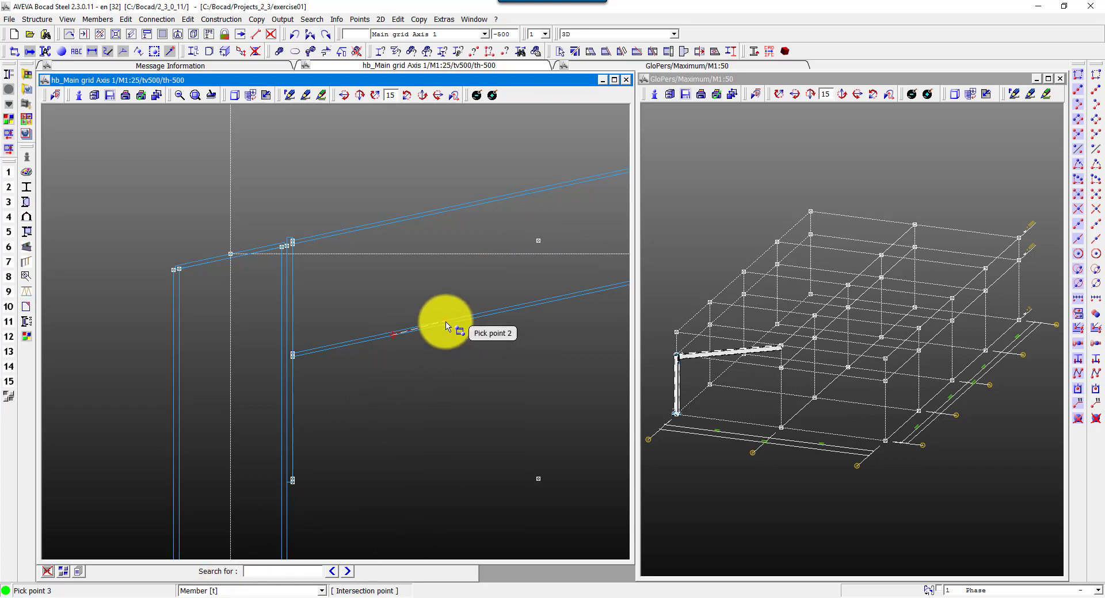
left_click(256, 196)
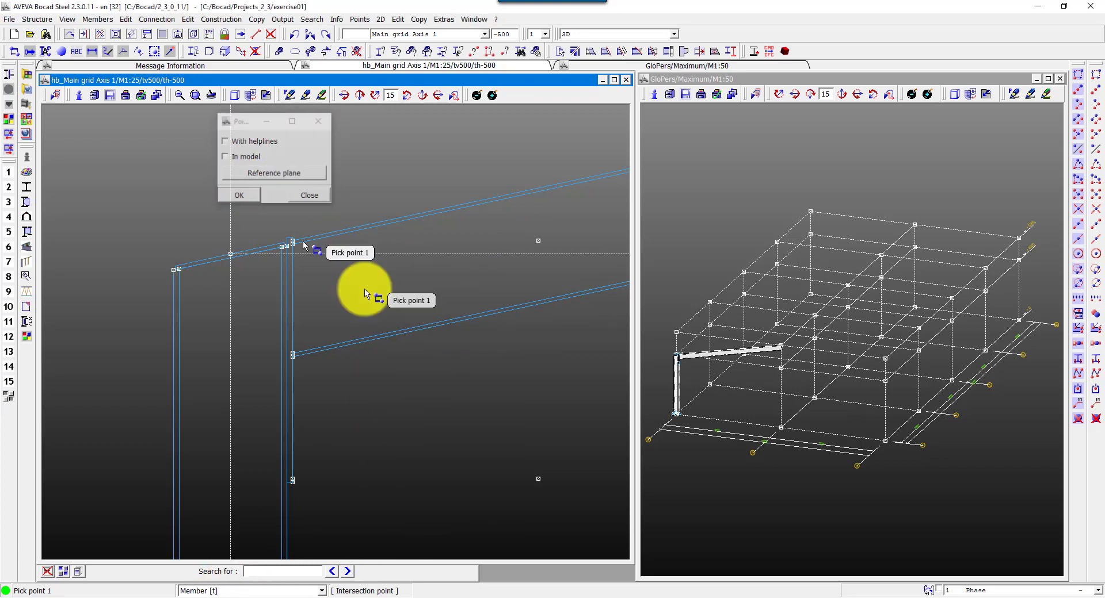
left_click(391, 341)
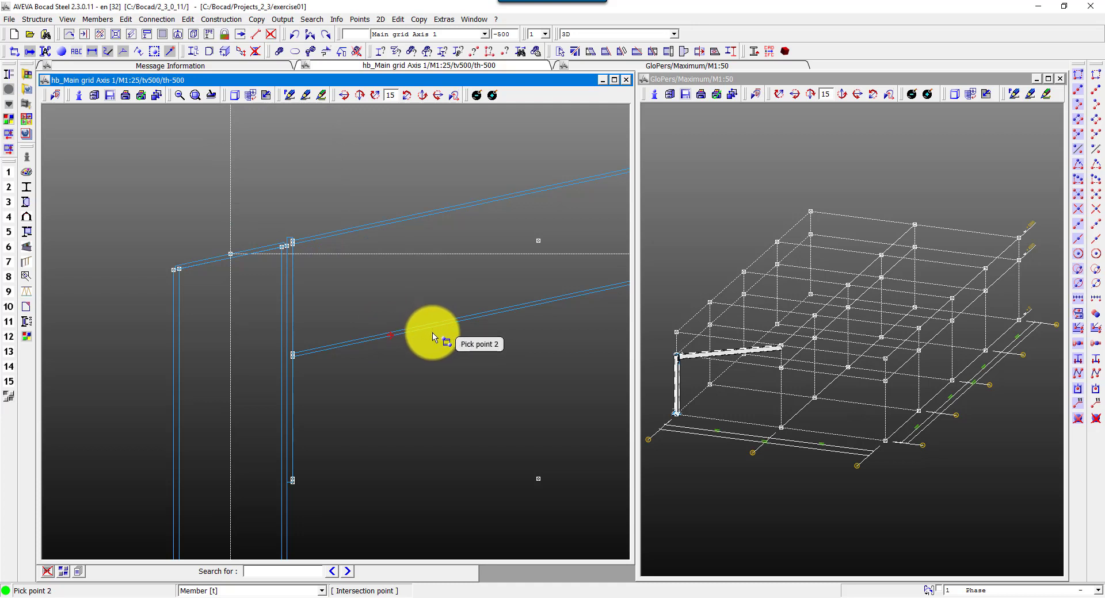
left_click(436, 339)
left_click(273, 591)
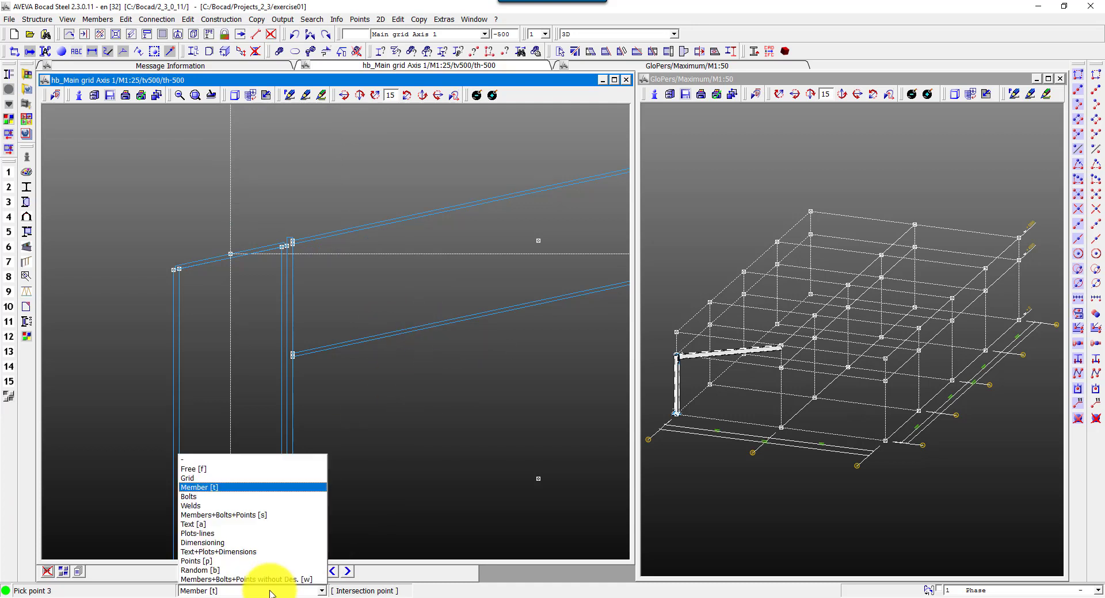
left_click(253, 560)
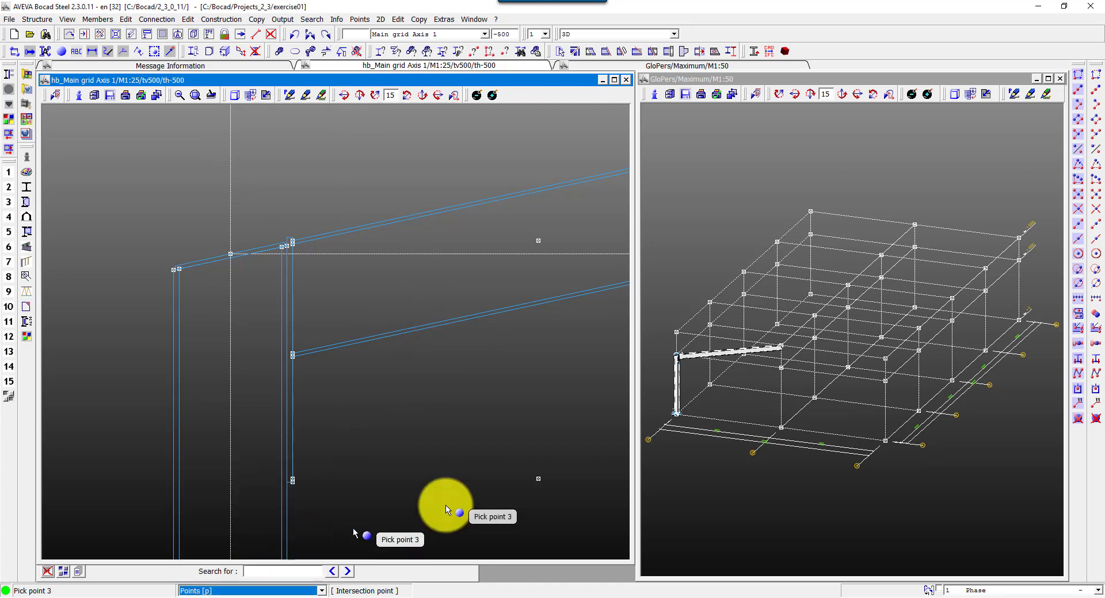
left_click(537, 479)
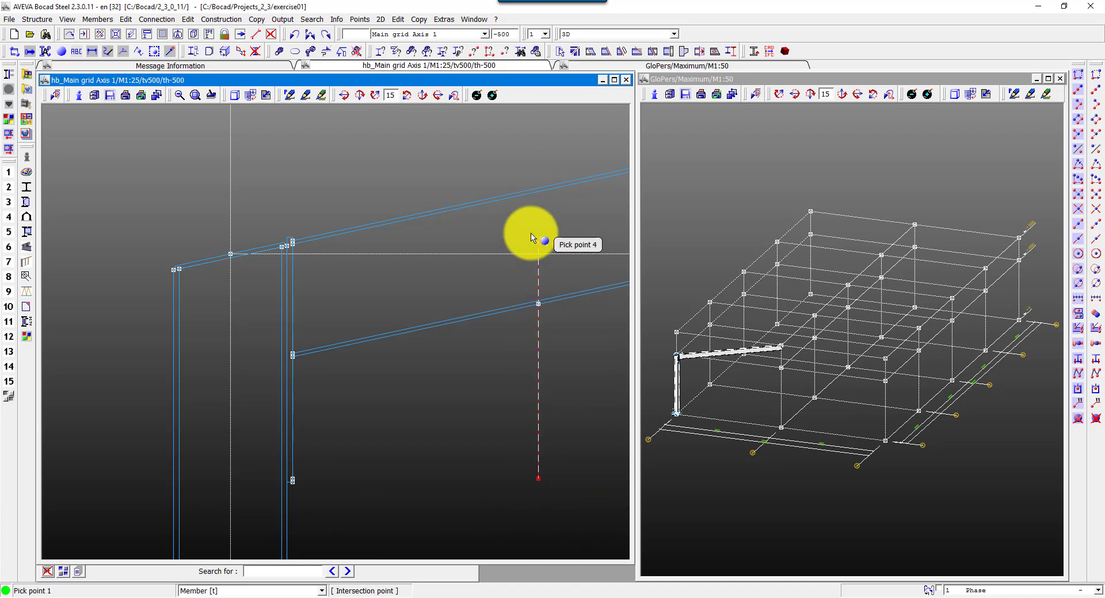
left_click(531, 237)
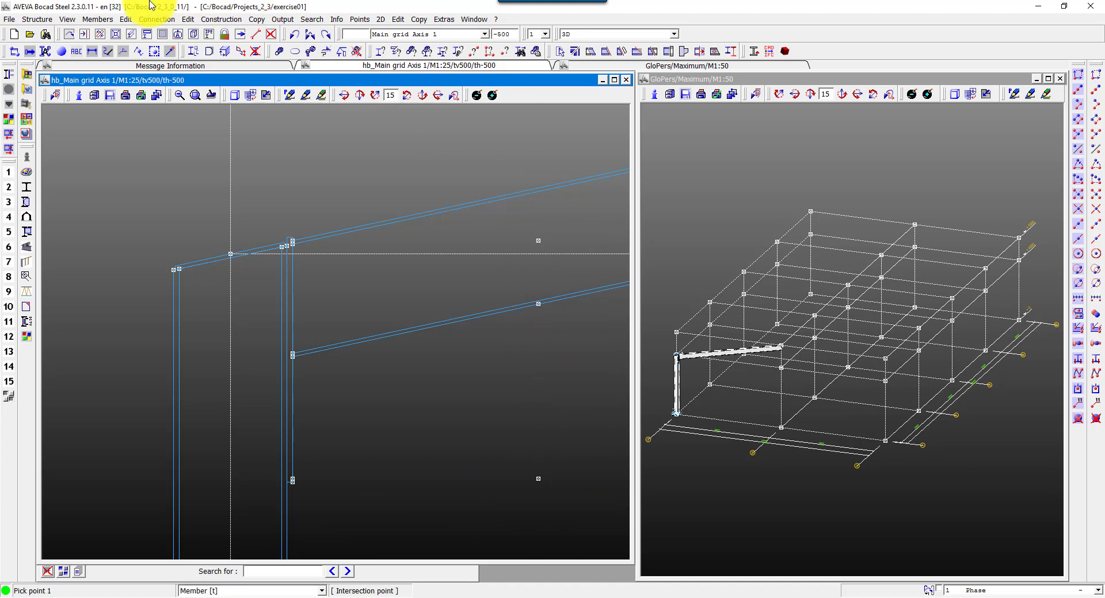
Create a HAUNCH member in H300x150x6.5x9 SS400 from the rafter's settings, running from the column base to the new beam point
left_click(94, 20)
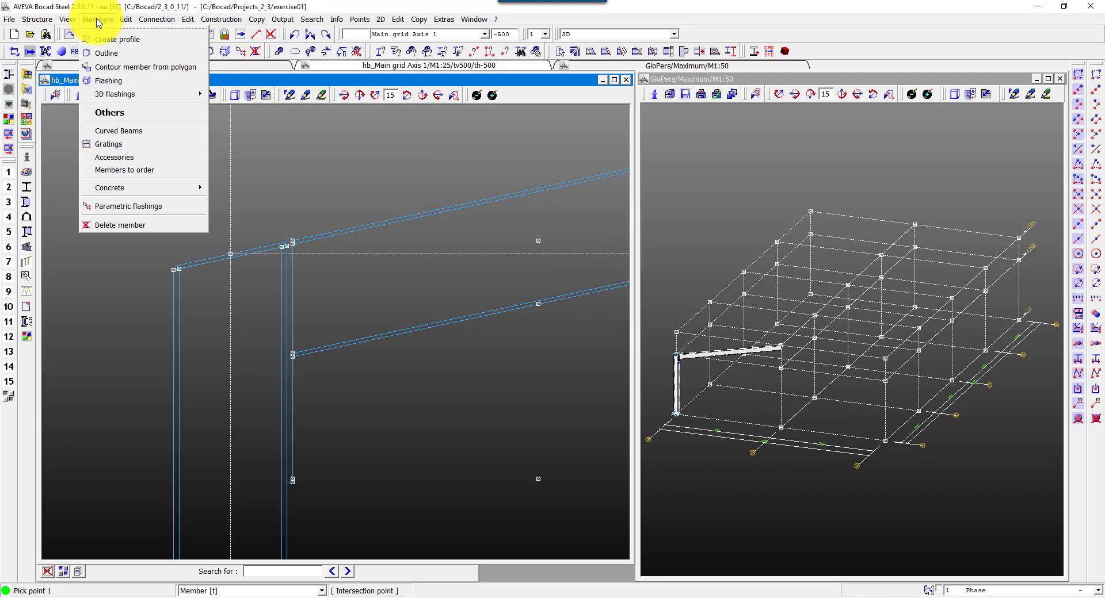
left_click(107, 41)
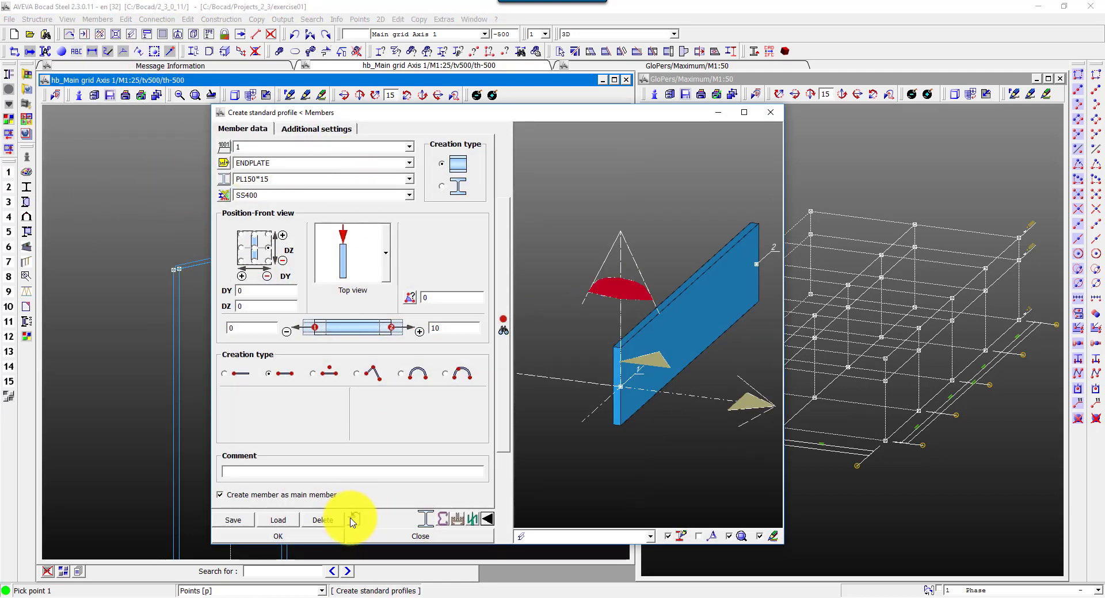
left_click(353, 519)
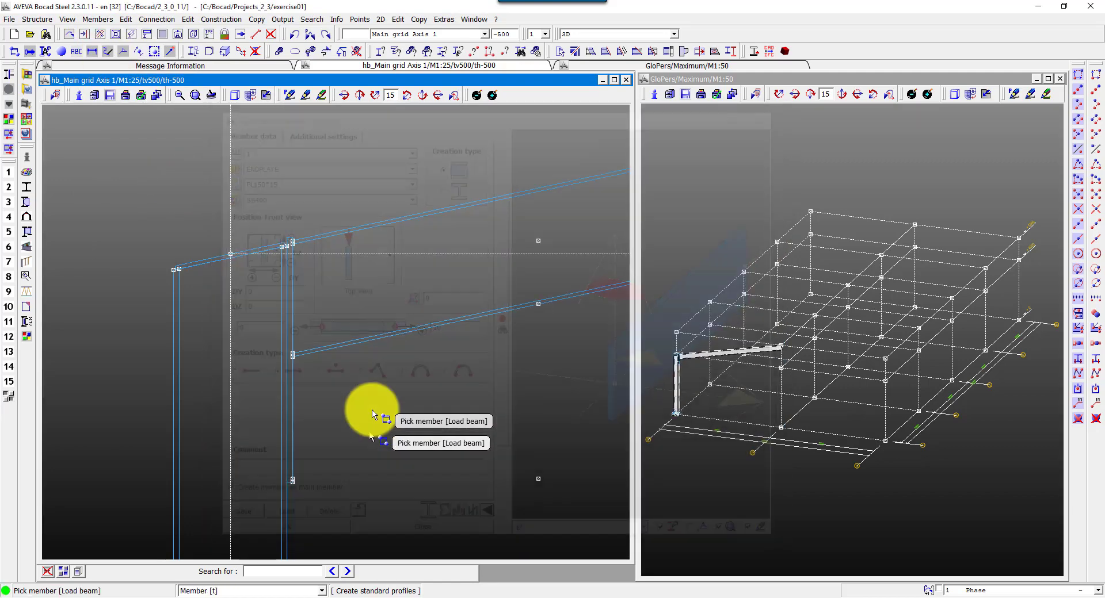
left_click(361, 339)
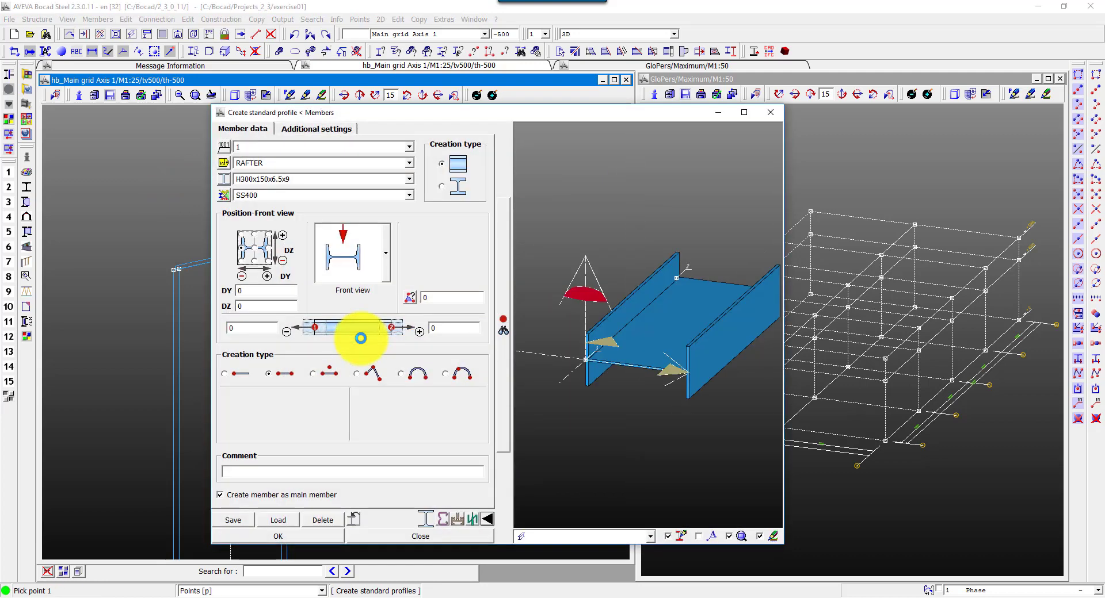
left_click(273, 250)
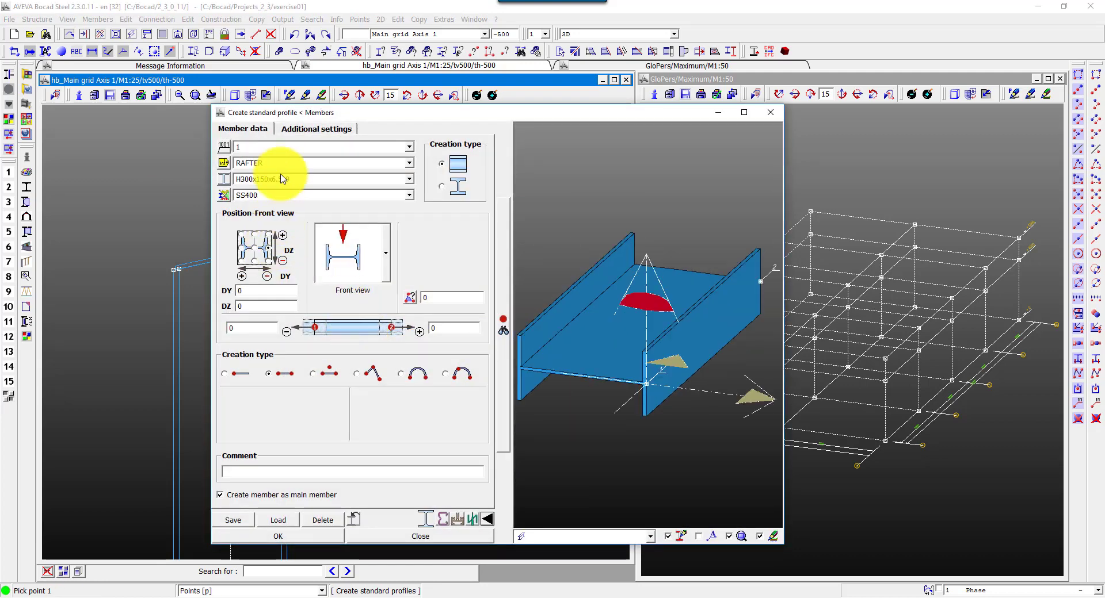
double_click(282, 163)
type("HAUNCH")
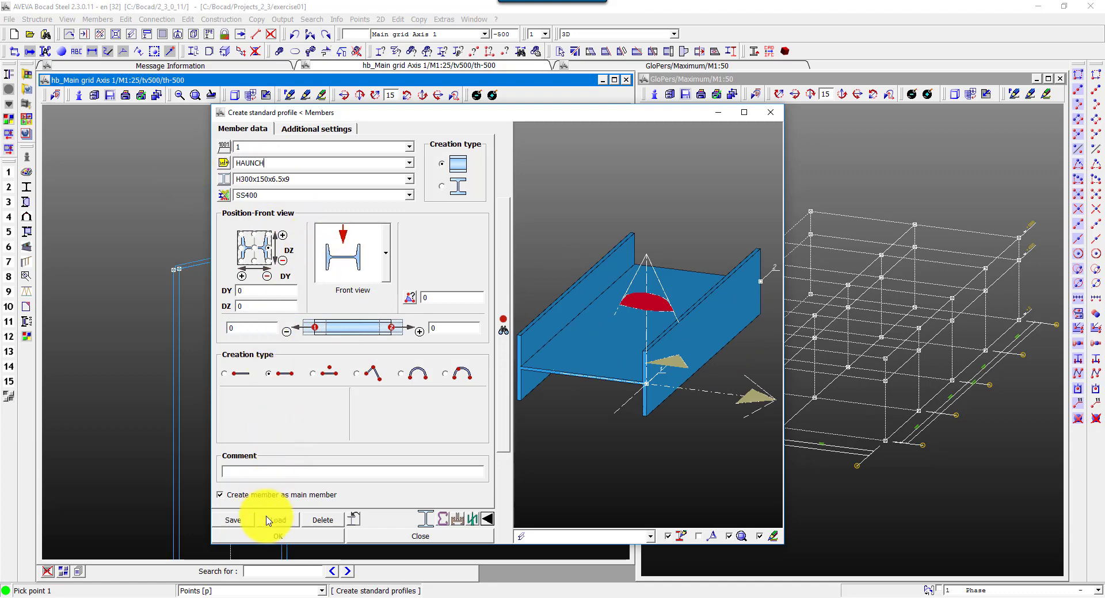
left_click(267, 538)
left_click(292, 479)
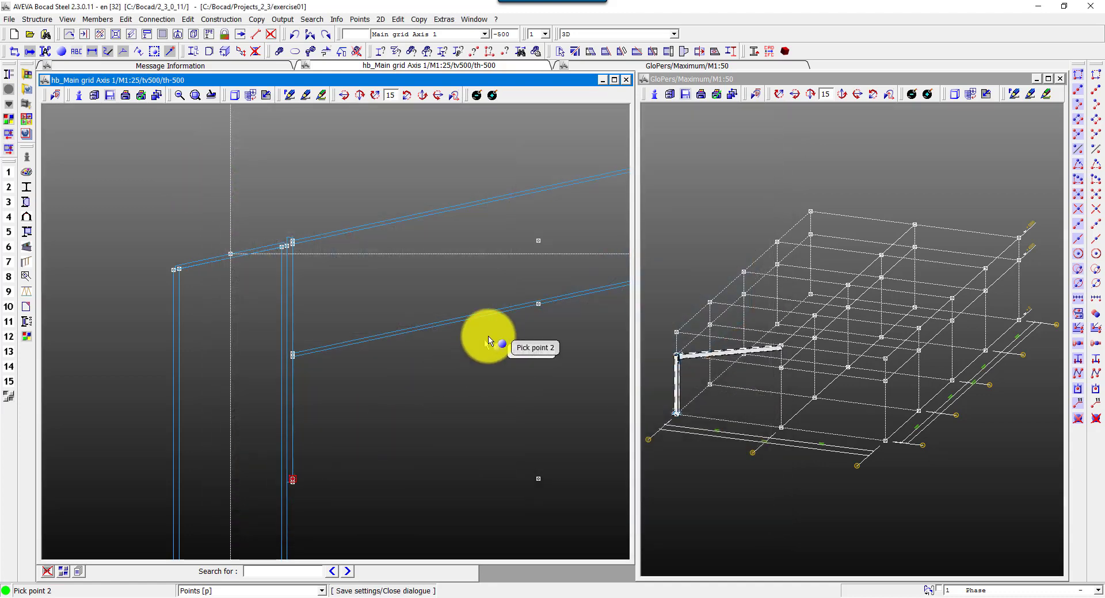
left_click(532, 311)
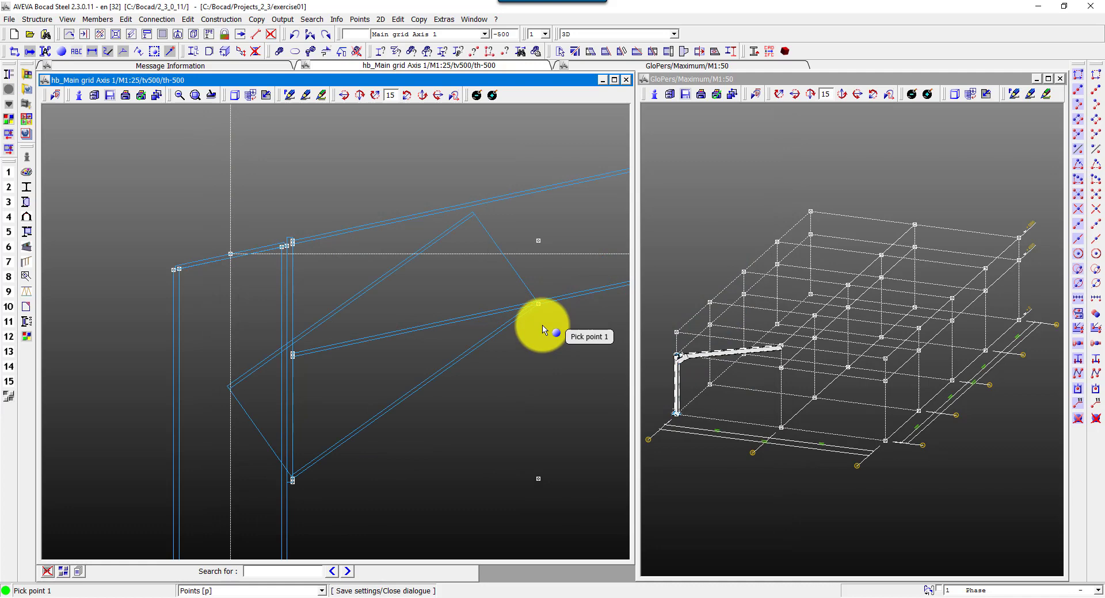
Cut the haunch with a plane along the rafter's underside and remove the part above the beam
left_click(129, 19)
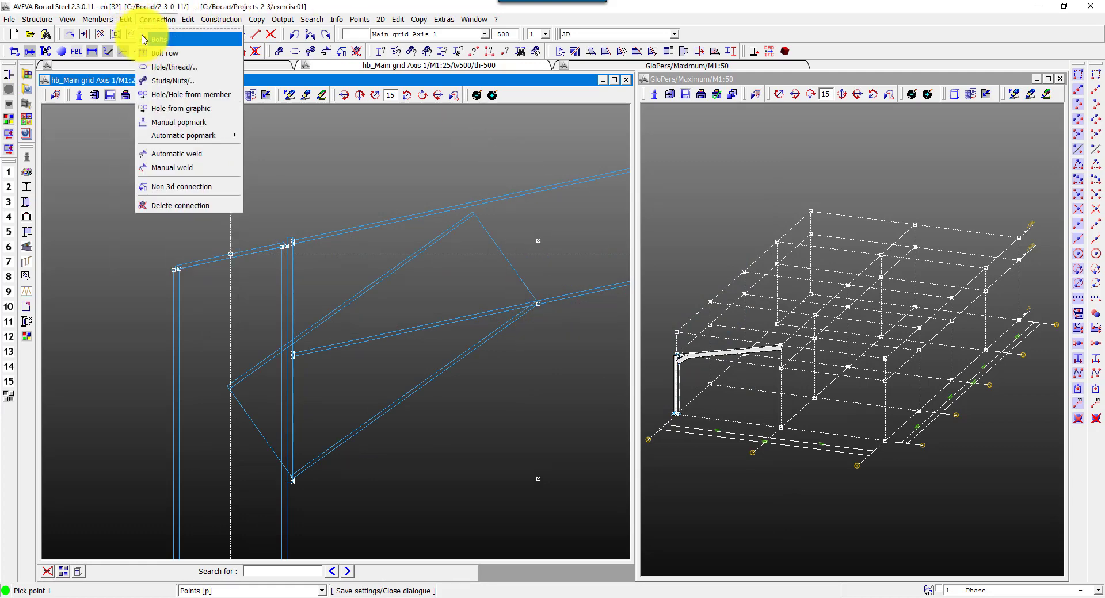
left_click(136, 40)
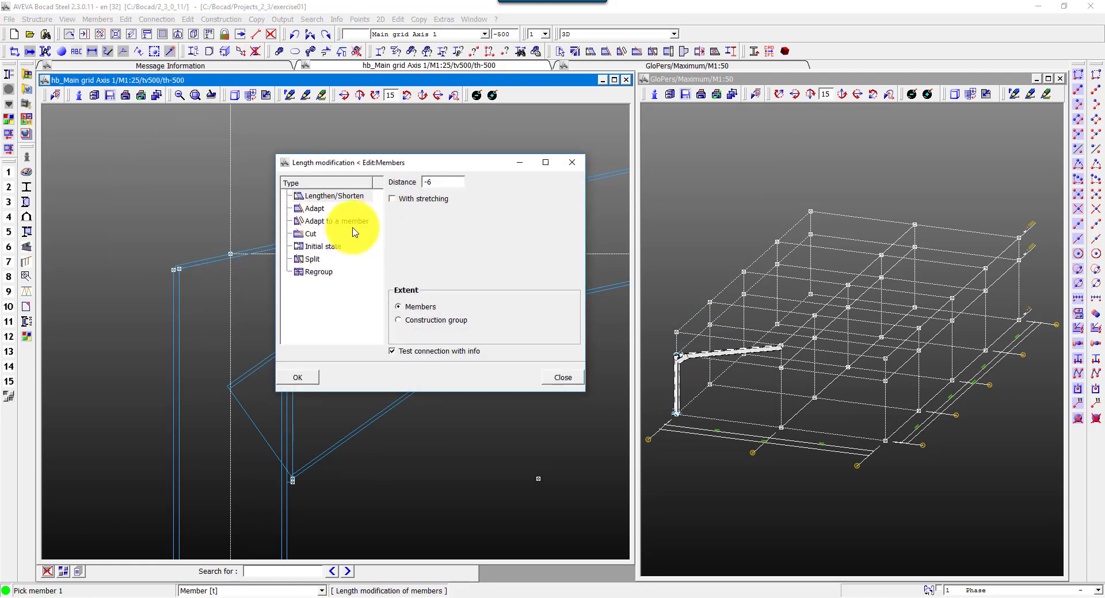
left_click(340, 234)
left_click(427, 248)
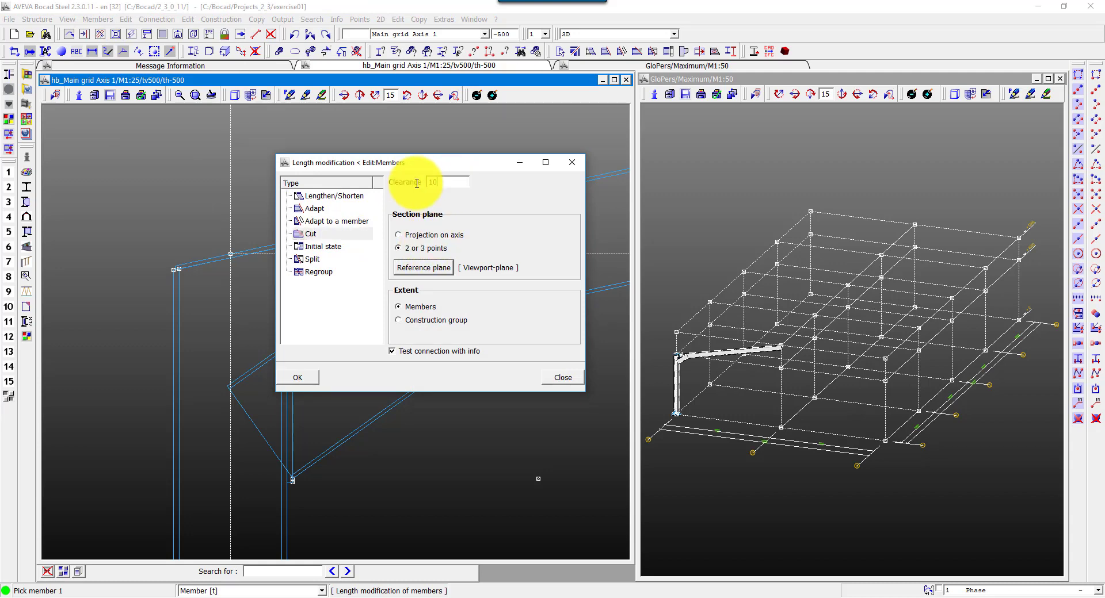
left_click(305, 377)
left_click(357, 391)
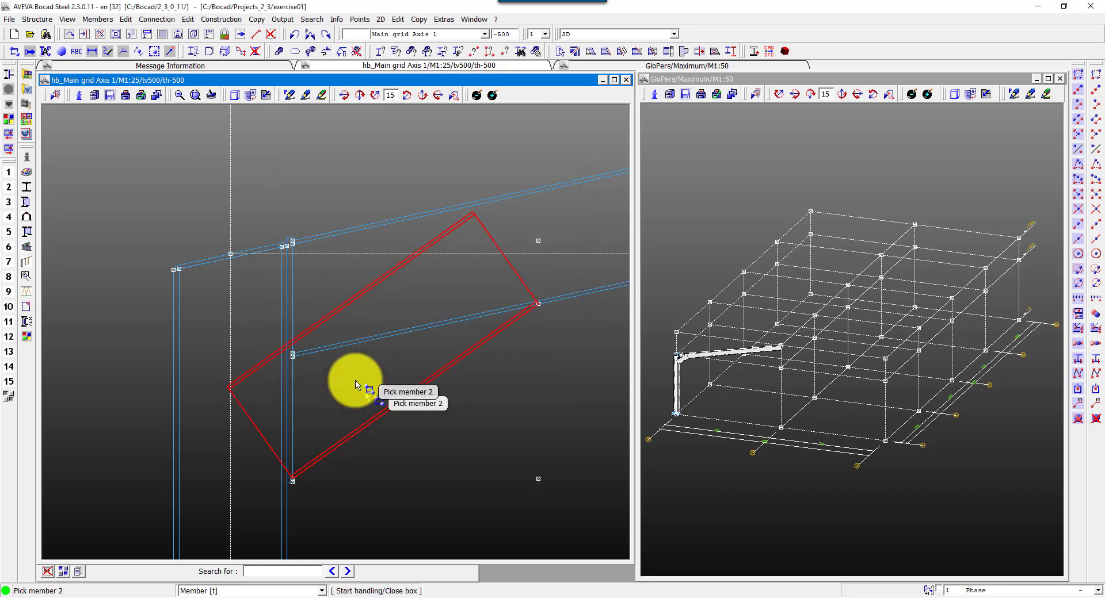
left_click(356, 384)
left_click(293, 355)
left_click(538, 304)
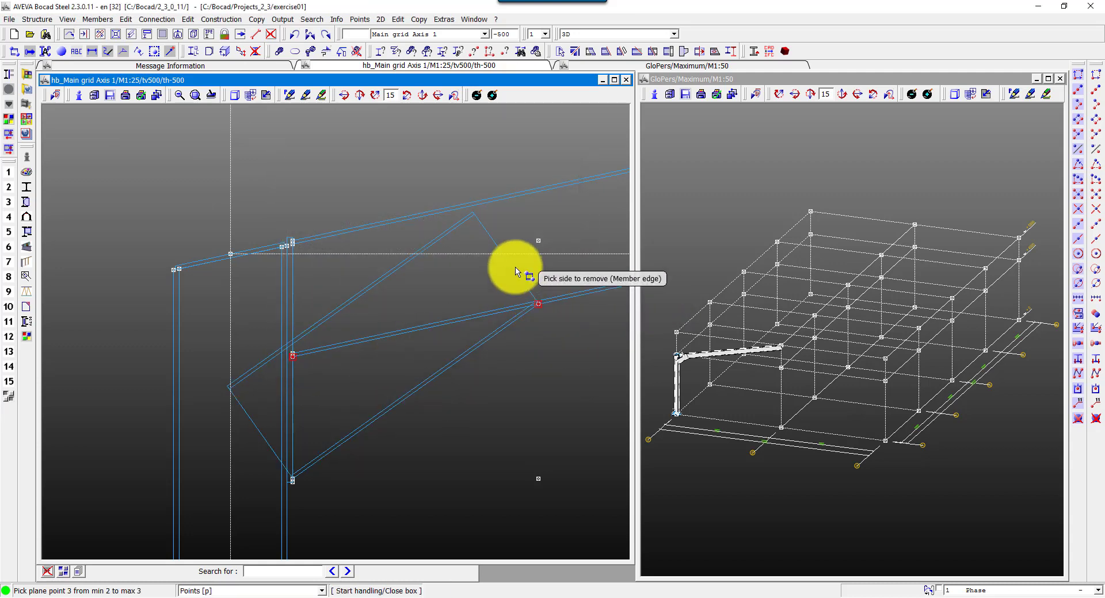
left_click(526, 269)
Cut the haunch at the column face and discard the piece beyond the column
left_click(299, 436)
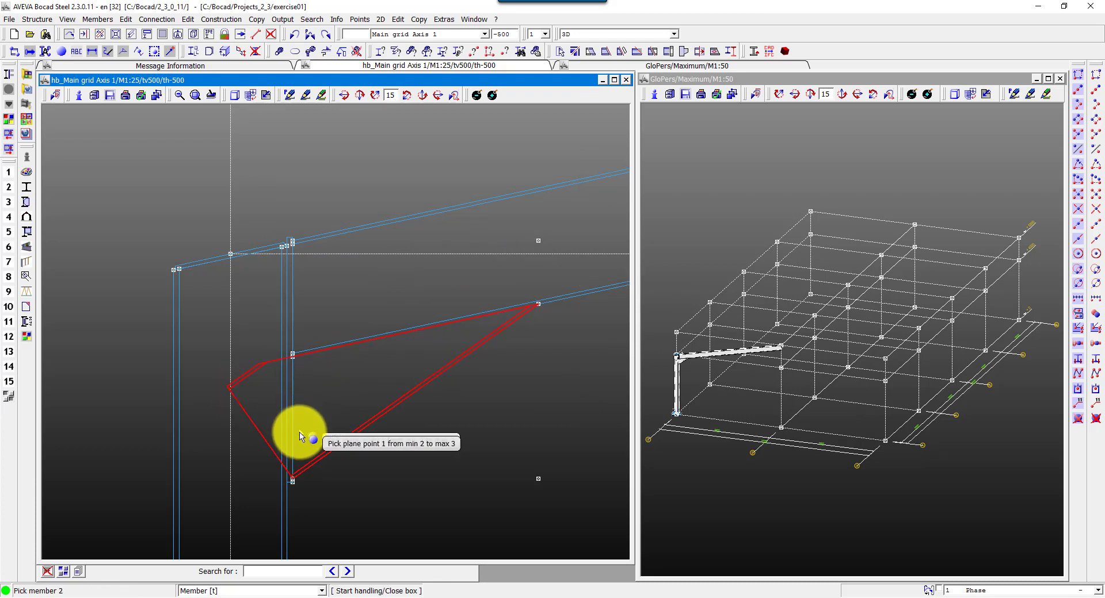
left_click(286, 463)
left_click(293, 480)
left_click(293, 355)
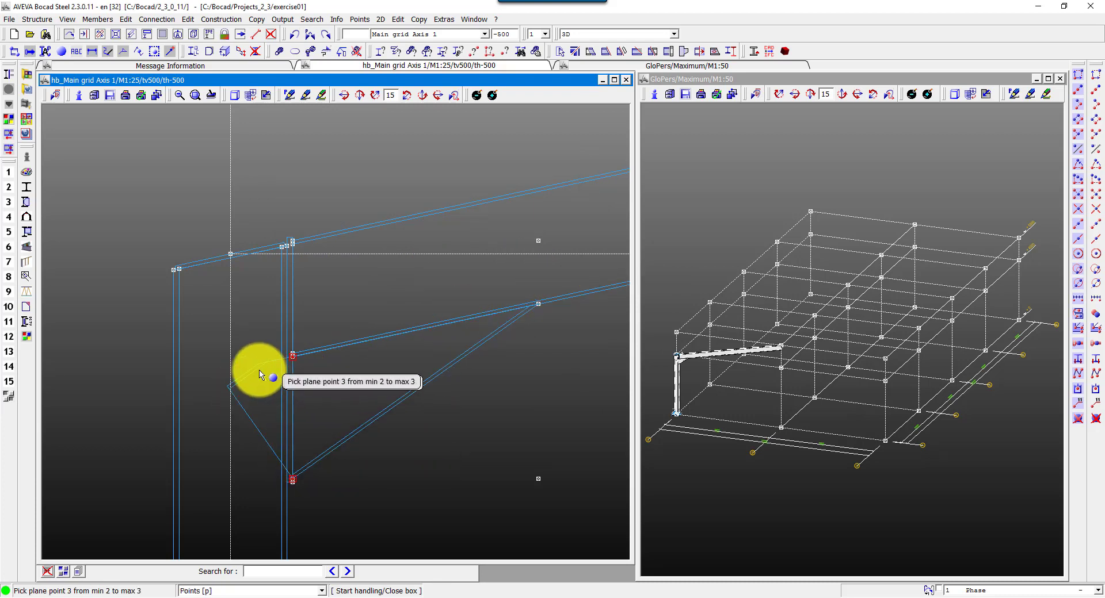
right_click(260, 374)
left_click(315, 352)
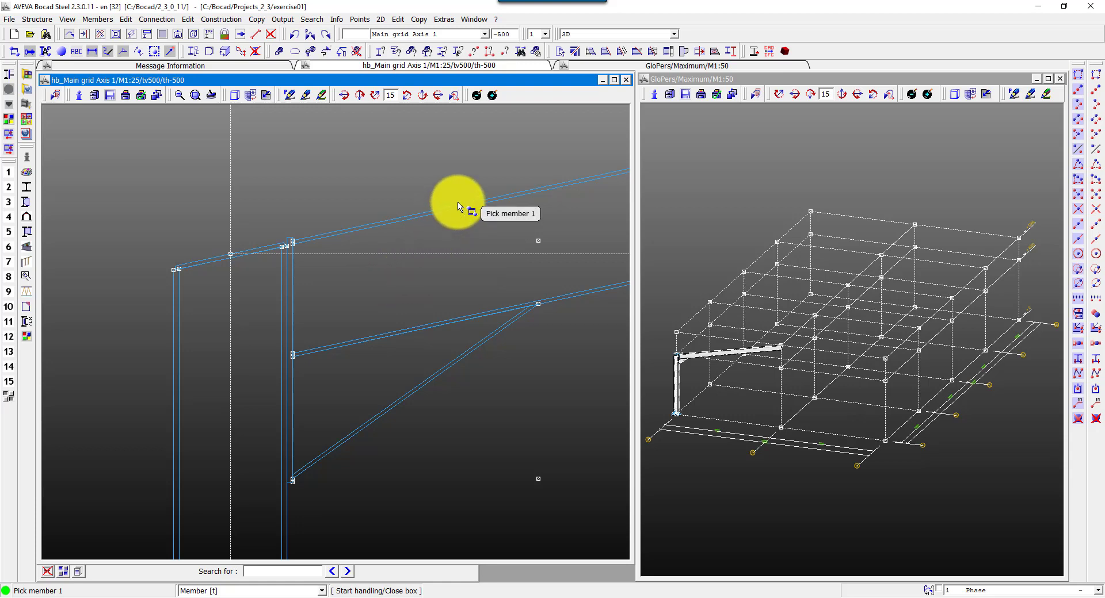
Create a detail view that includes the front view, framing the haunch's lower end with a zero depth point
left_click(117, 35)
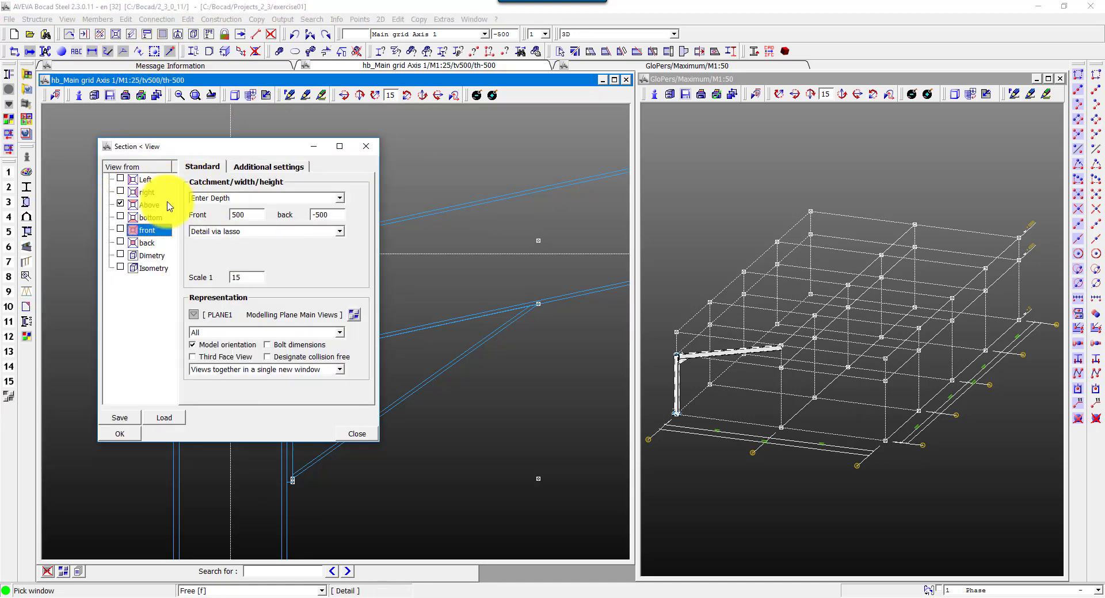
left_click(121, 230)
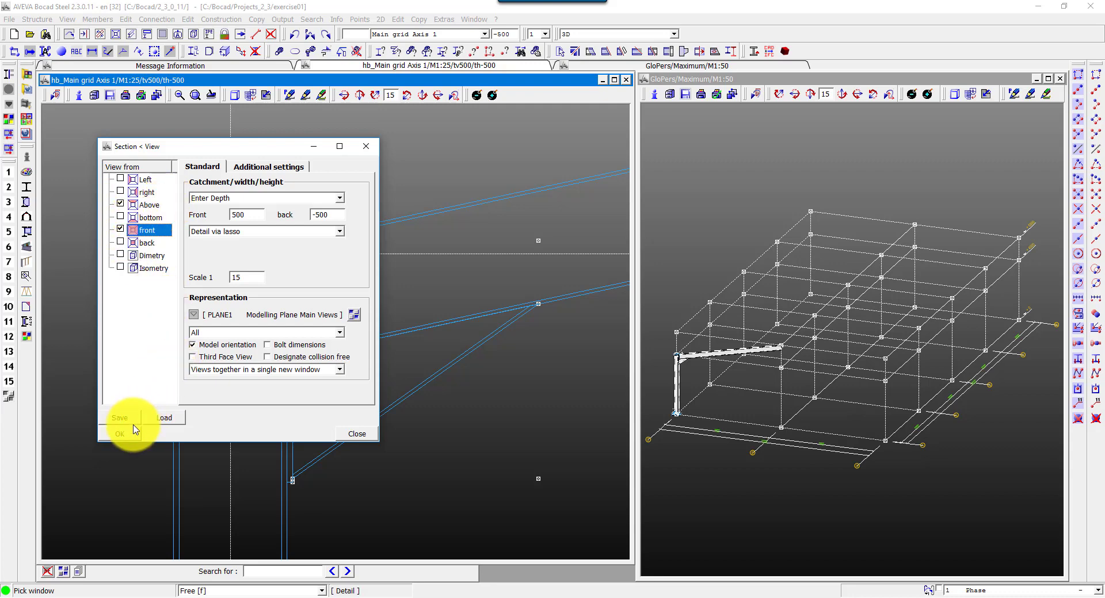
left_click(123, 441)
left_click(123, 461)
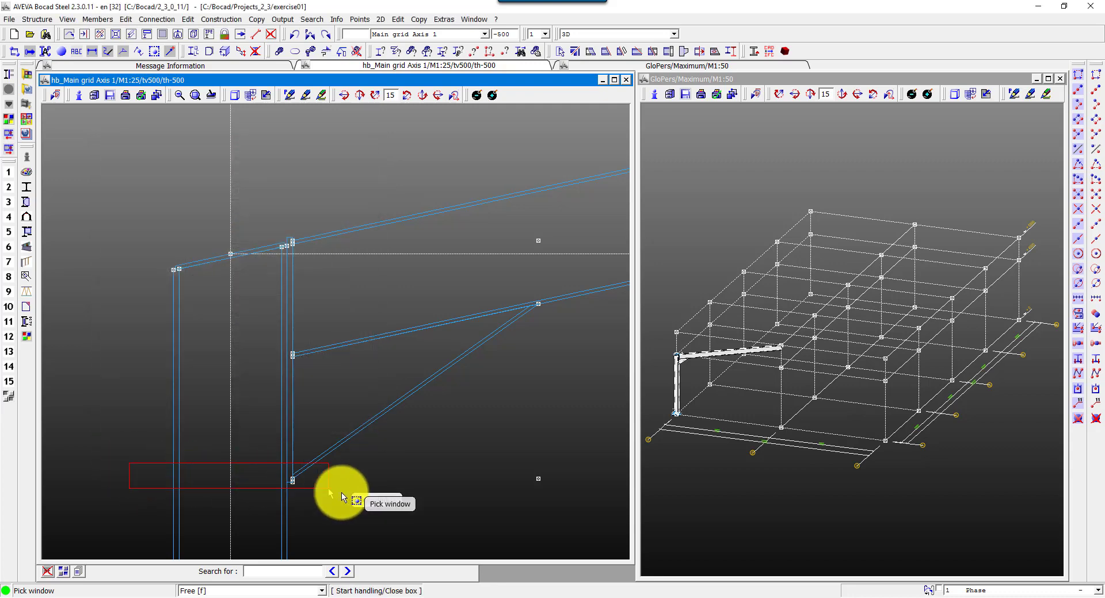
left_click(328, 487)
left_click(124, 416)
left_click(380, 526)
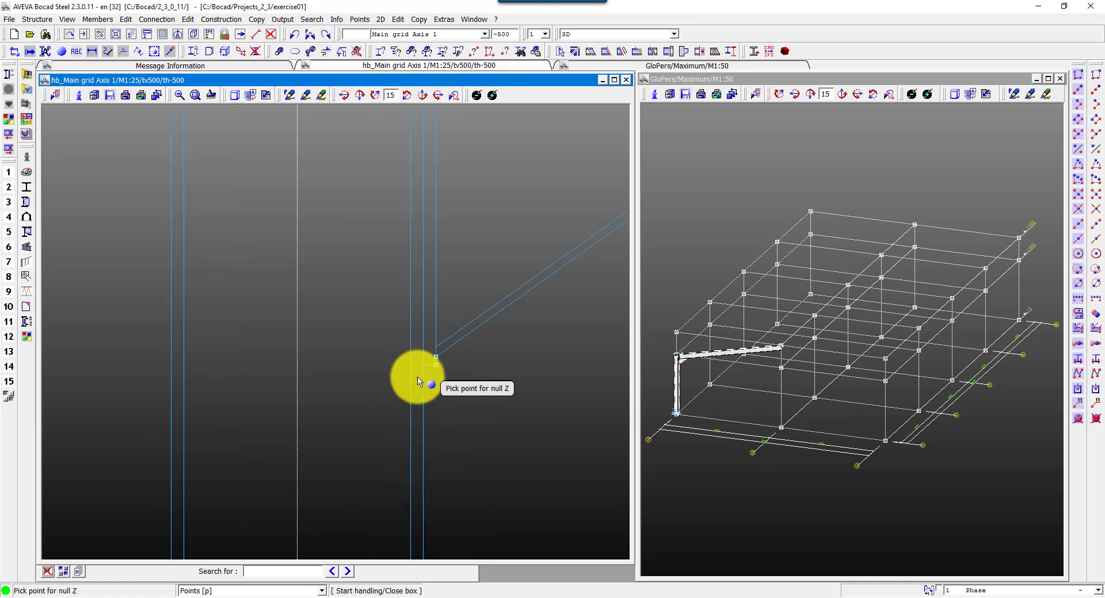
left_click(466, 360)
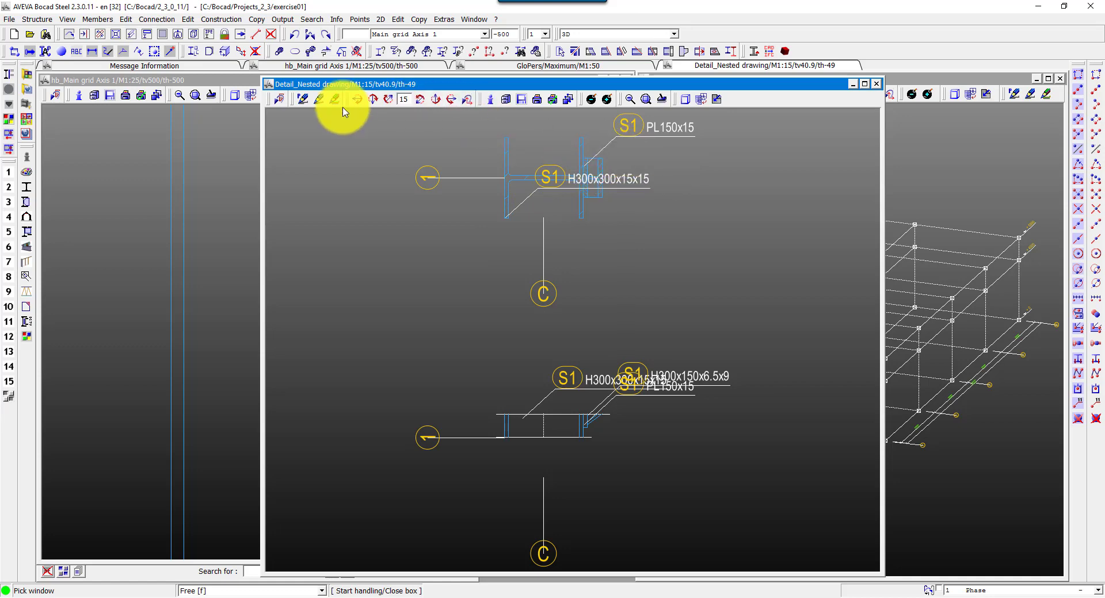
Apply new display section settings to the Detail_Nested drawing, hiding the upper section's member labels
left_click(548, 192)
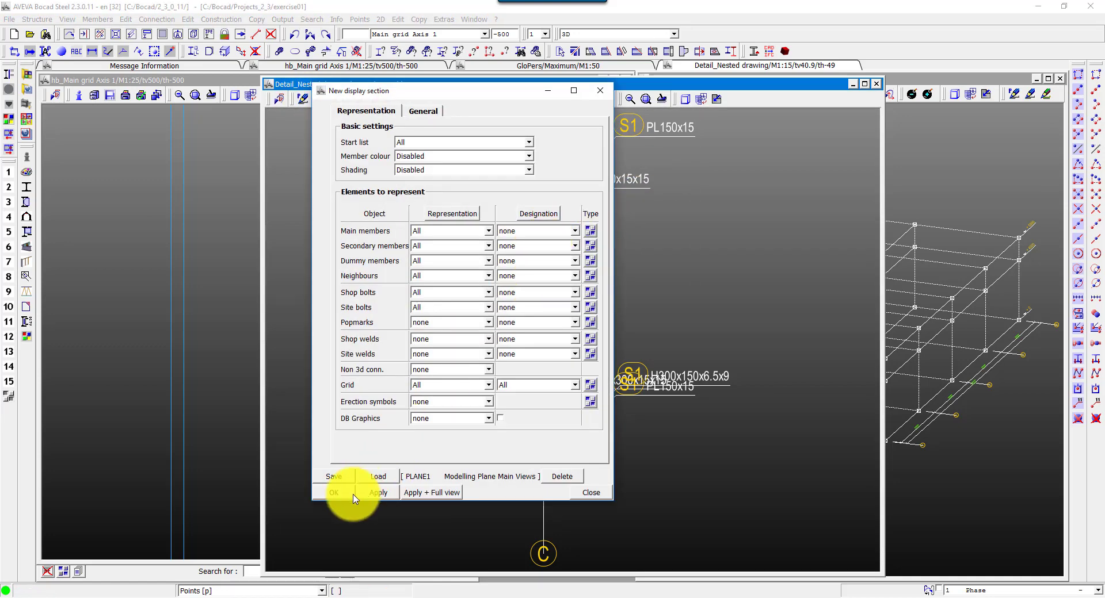
left_click(345, 493)
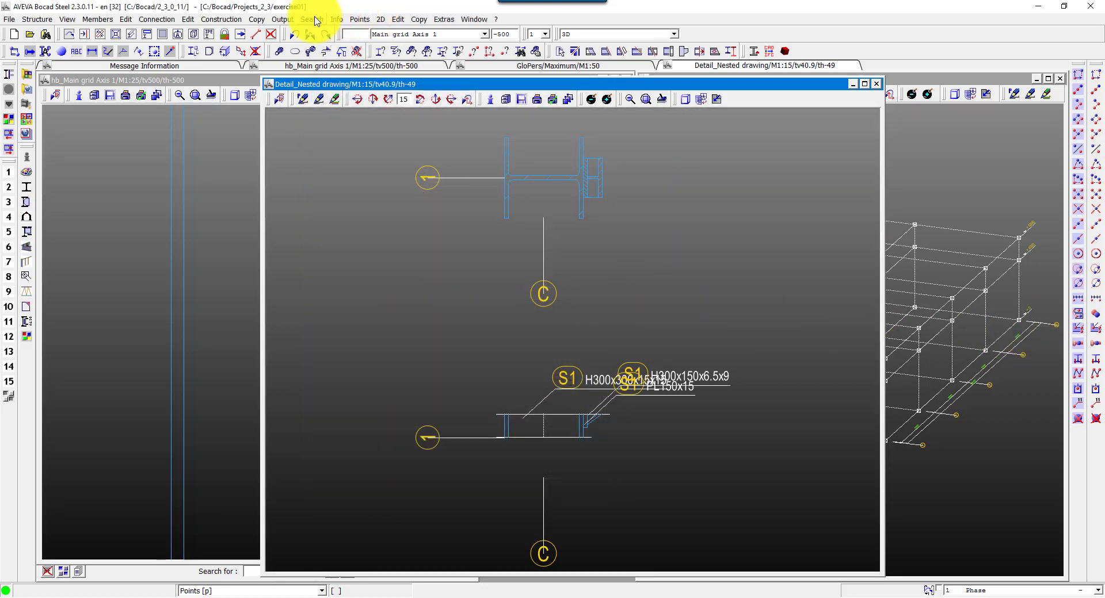
left_click(351, 22)
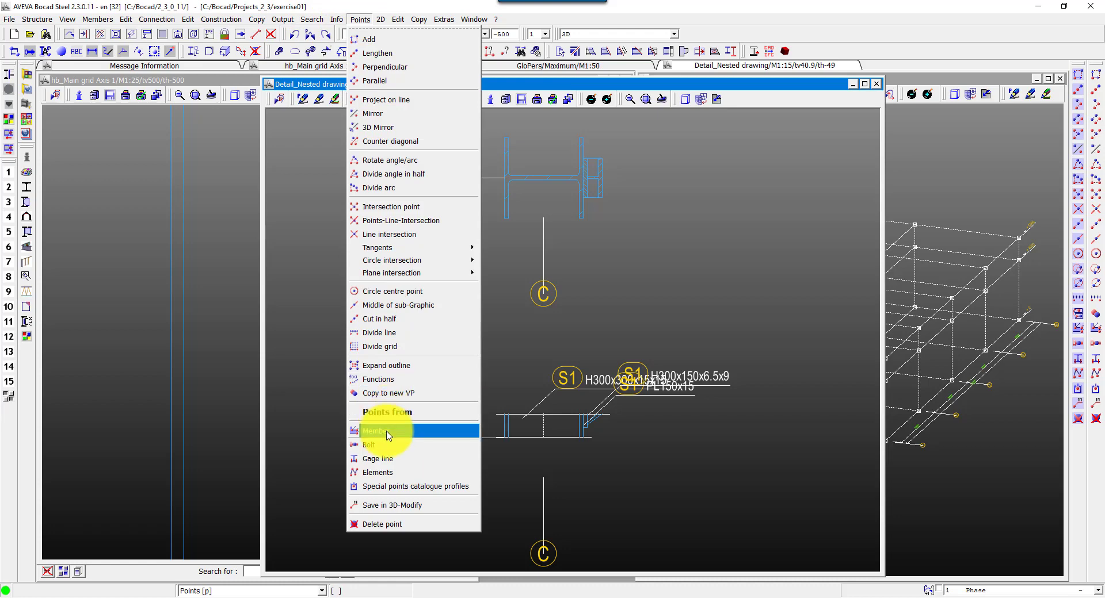
Zoom to the upper section and set up a STIFFENER outline plate in PL10 SS400 with the third anchor
left_click(393, 491)
left_click_drag(439, 248, 630, 141)
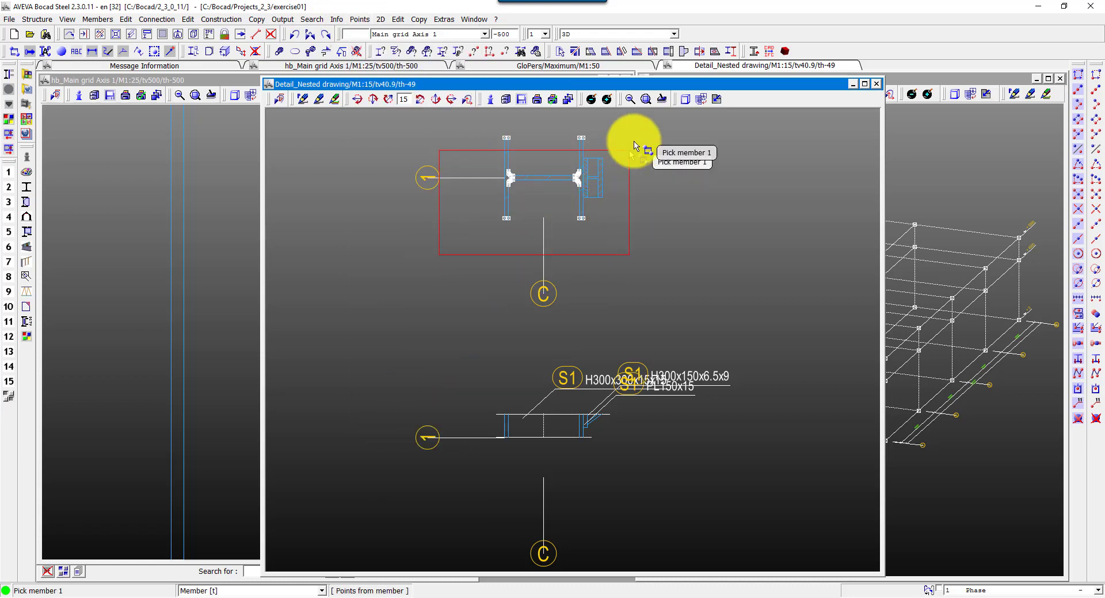
left_click(110, 20)
left_click(108, 52)
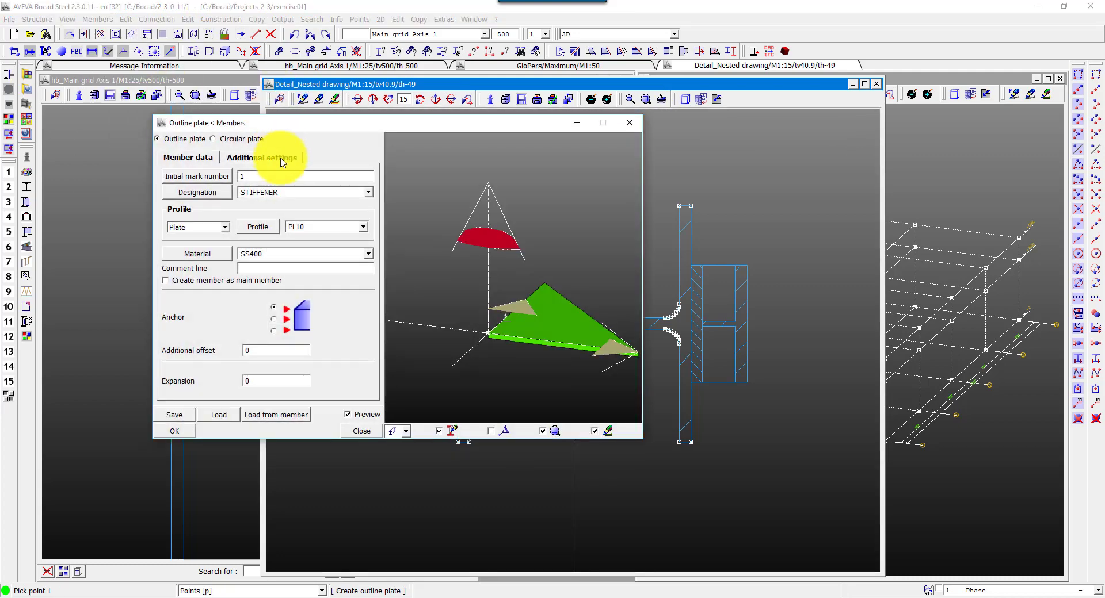
left_click(331, 227)
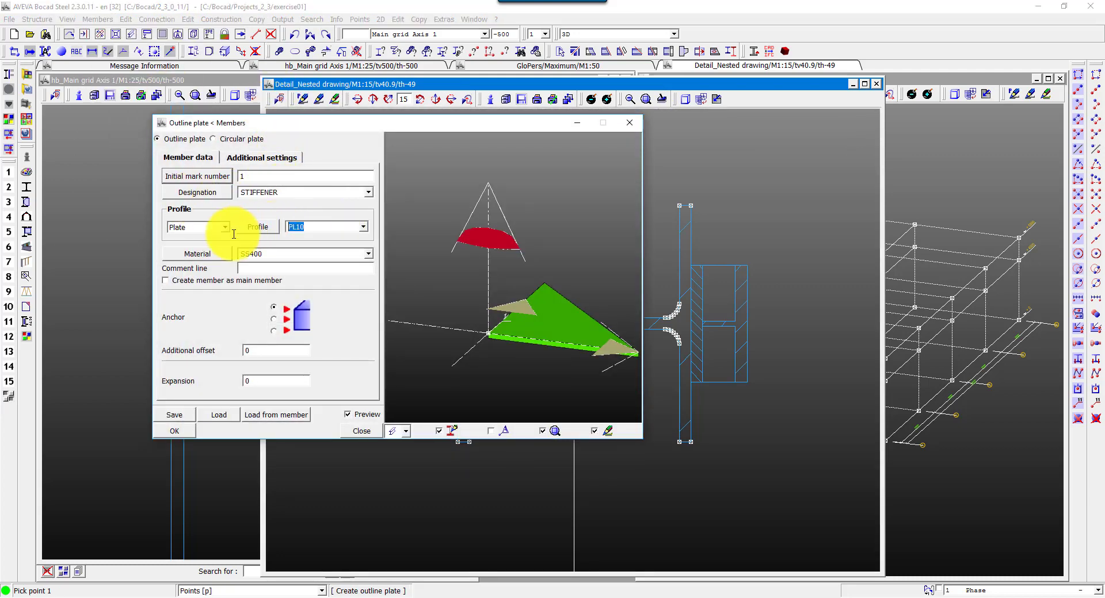
left_click(273, 331)
left_click(175, 433)
Outline the stiffener through six points between the flange bottoms, the fillets and under the web
left_click(468, 442)
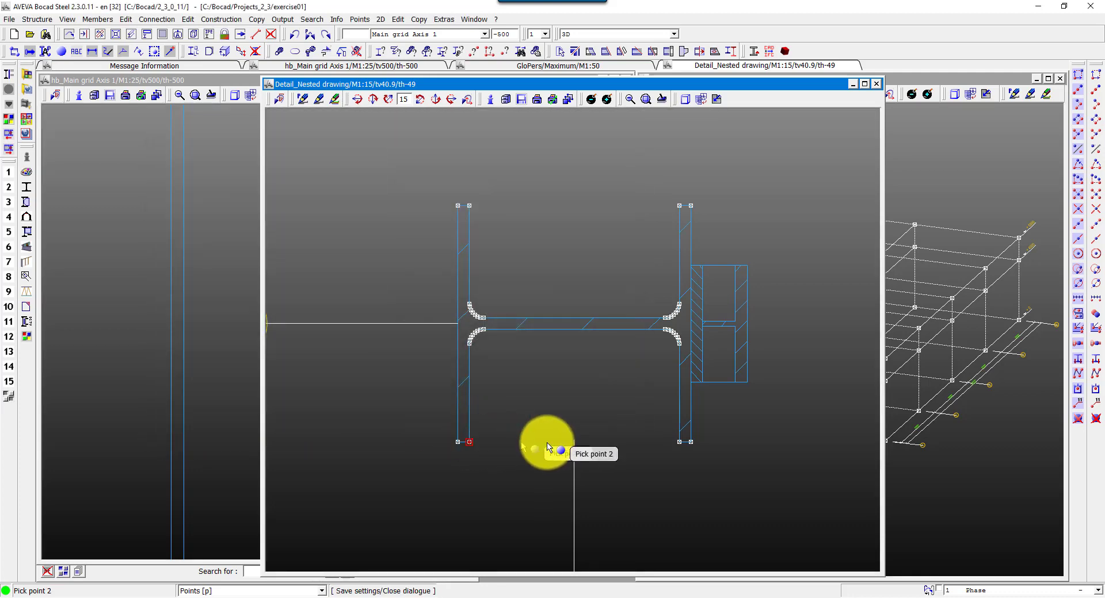
left_click(679, 442)
left_click(679, 343)
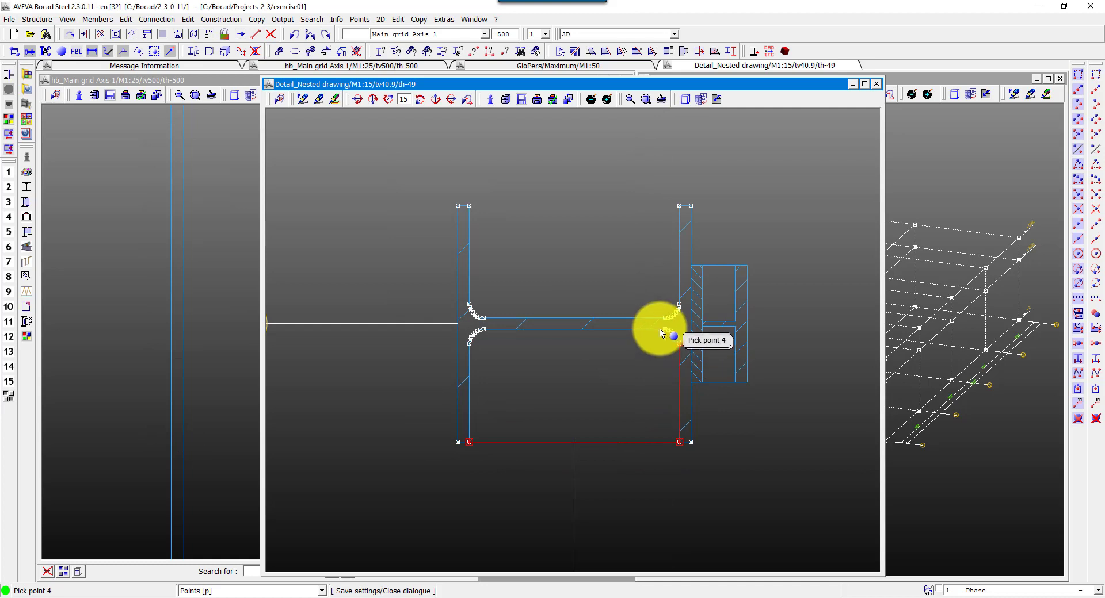
left_click(665, 329)
left_click(482, 329)
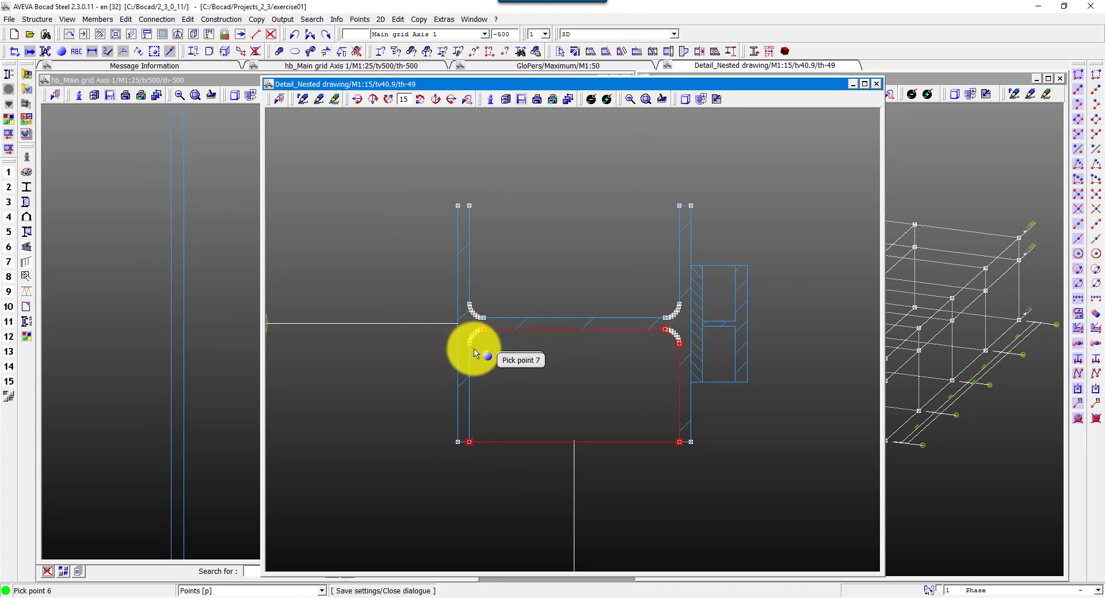
left_click(475, 353)
scroll(525, 384, "up", 5)
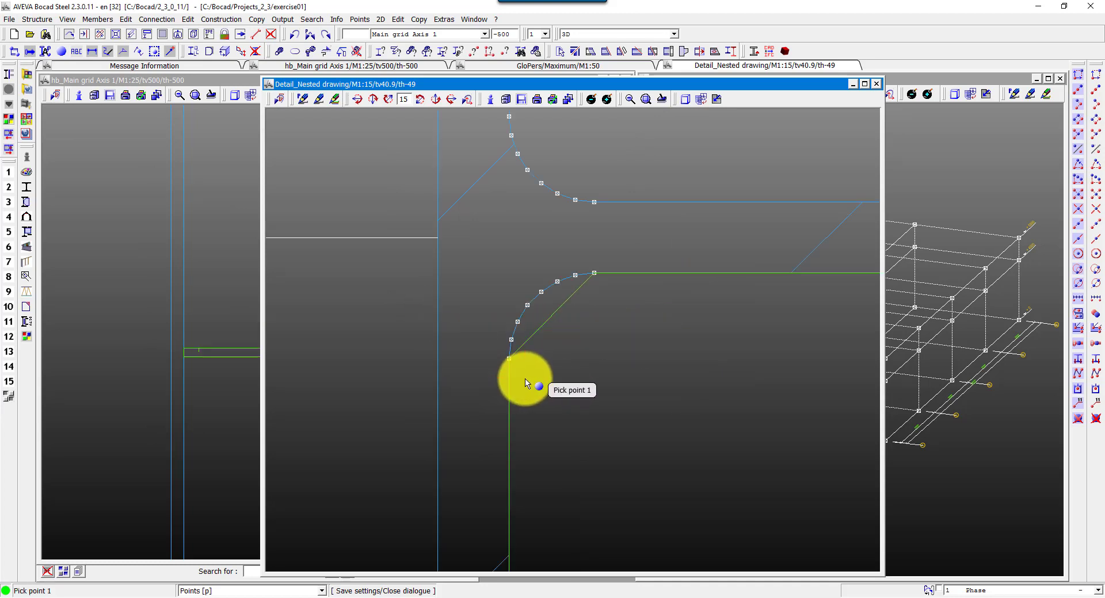
scroll(525, 384, "down", 3)
scroll(530, 381, "down", 3)
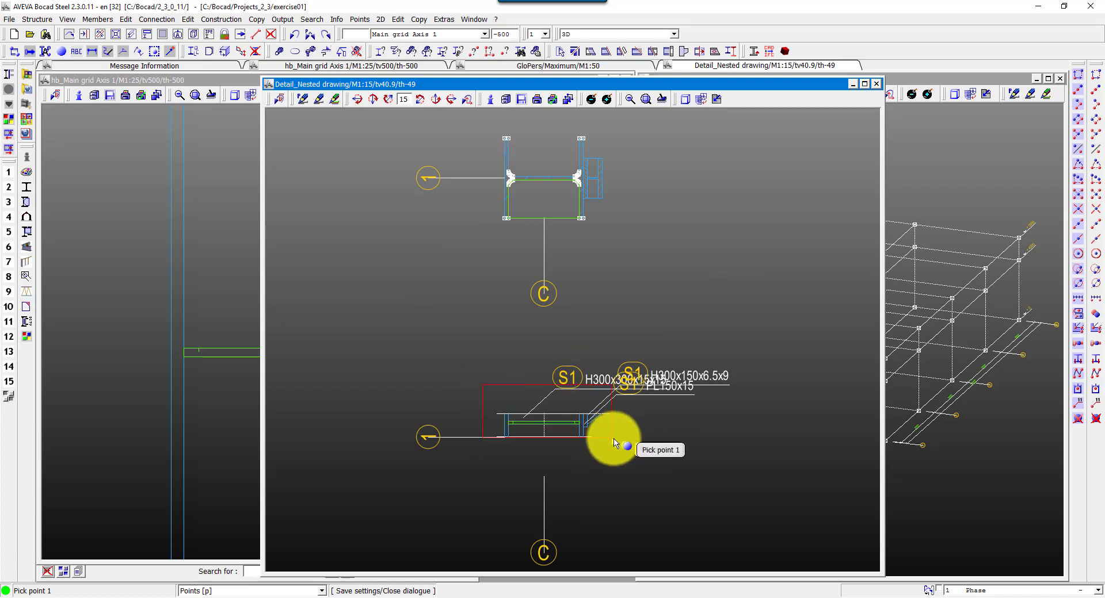
scroll(614, 443, "up", 5)
scroll(745, 446, "down", 5)
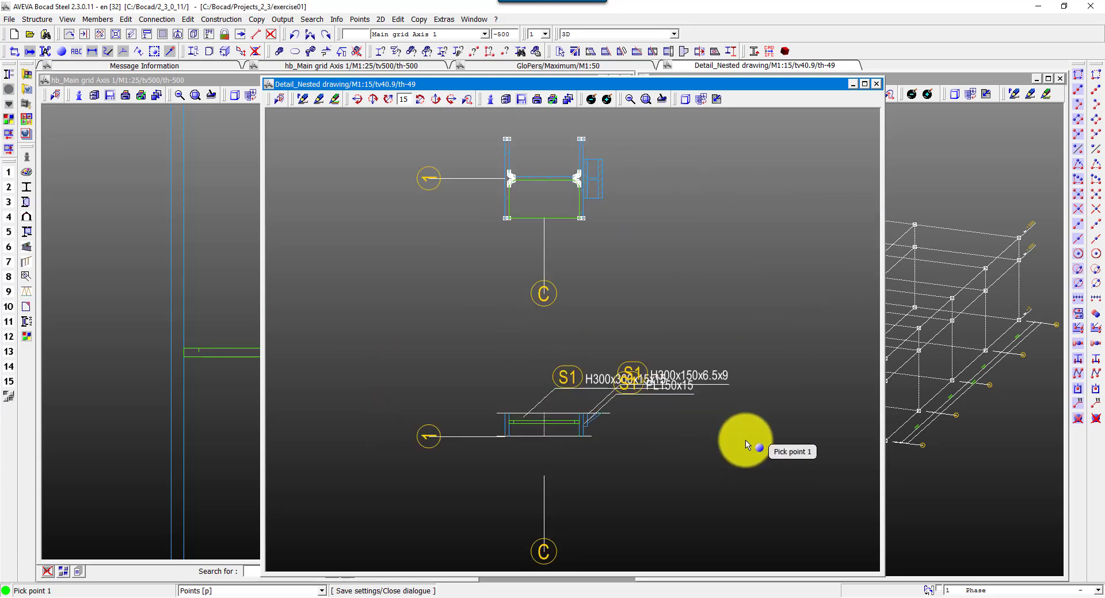
left_click_drag(629, 124, 631, 130)
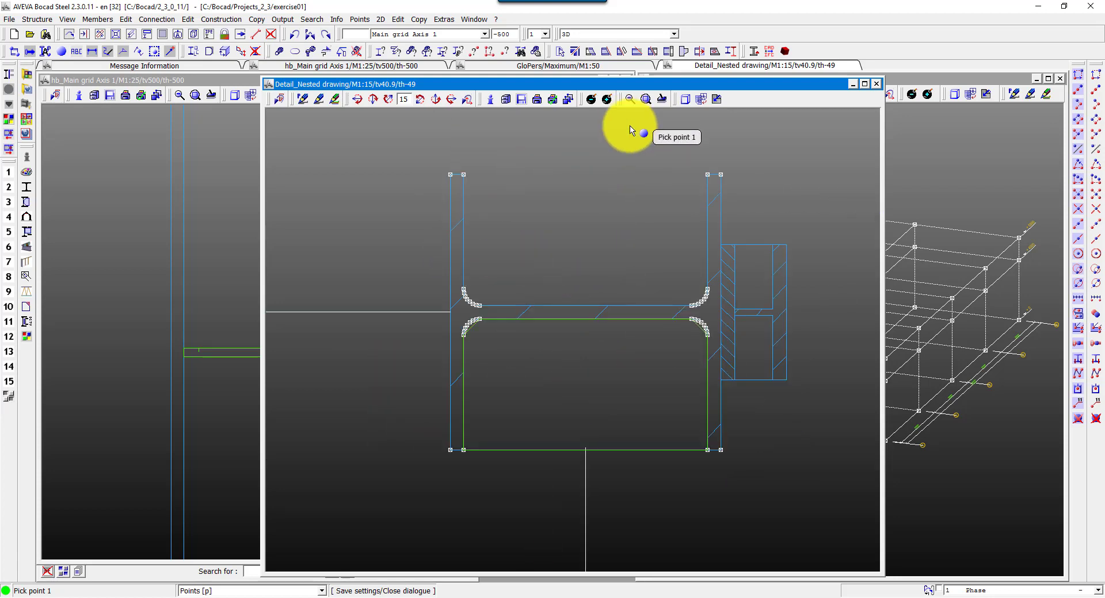
Undo the first stiffener and build a line-intersection point starting from the web's underside
left_click(294, 36)
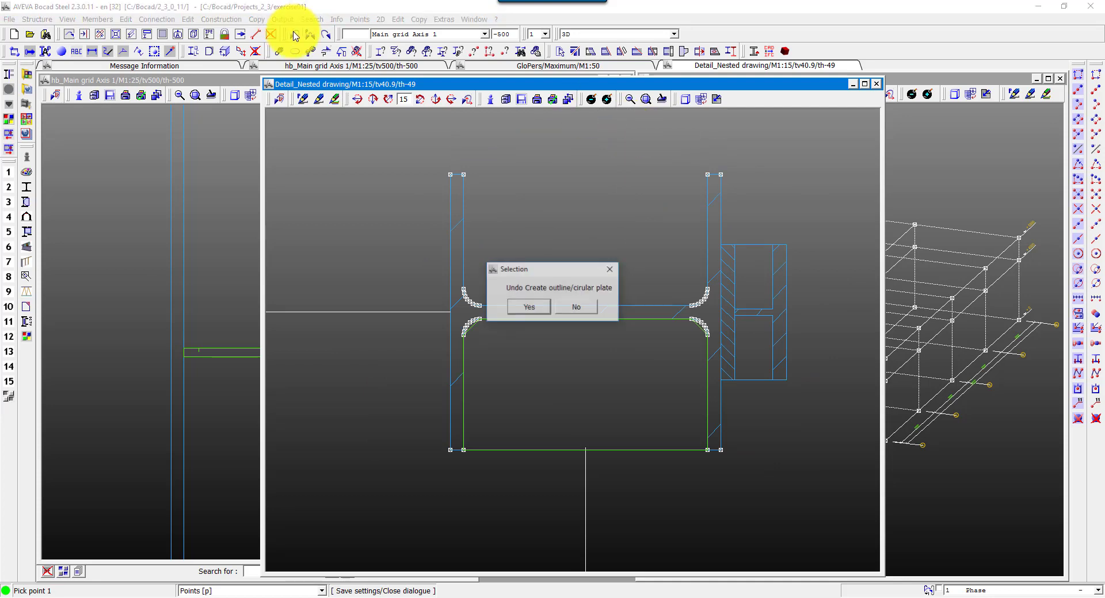
key("Return")
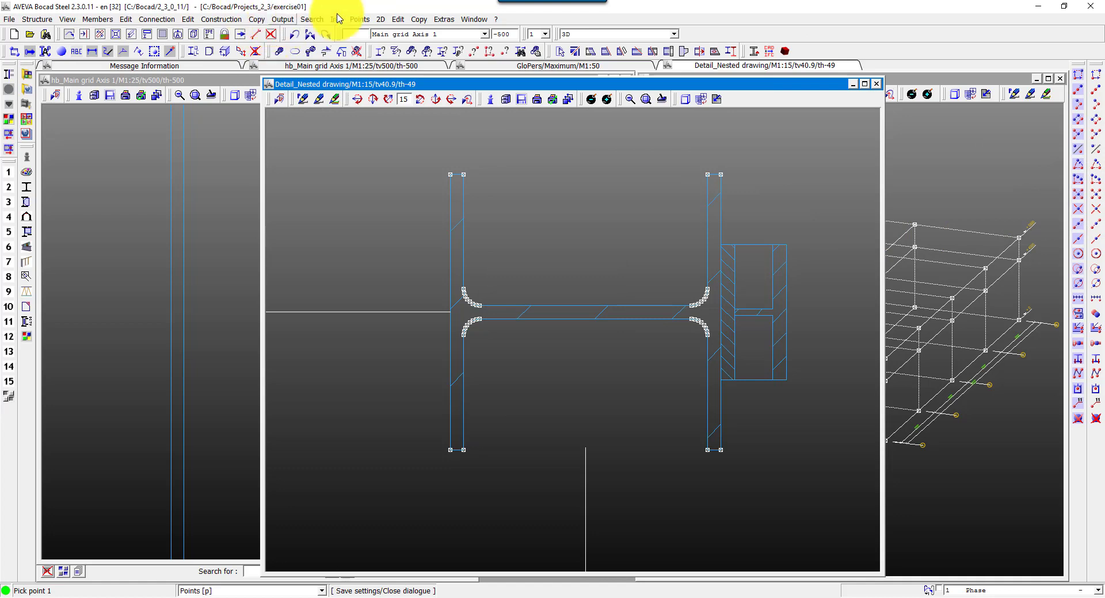
left_click(359, 19)
mouse_move(377, 247)
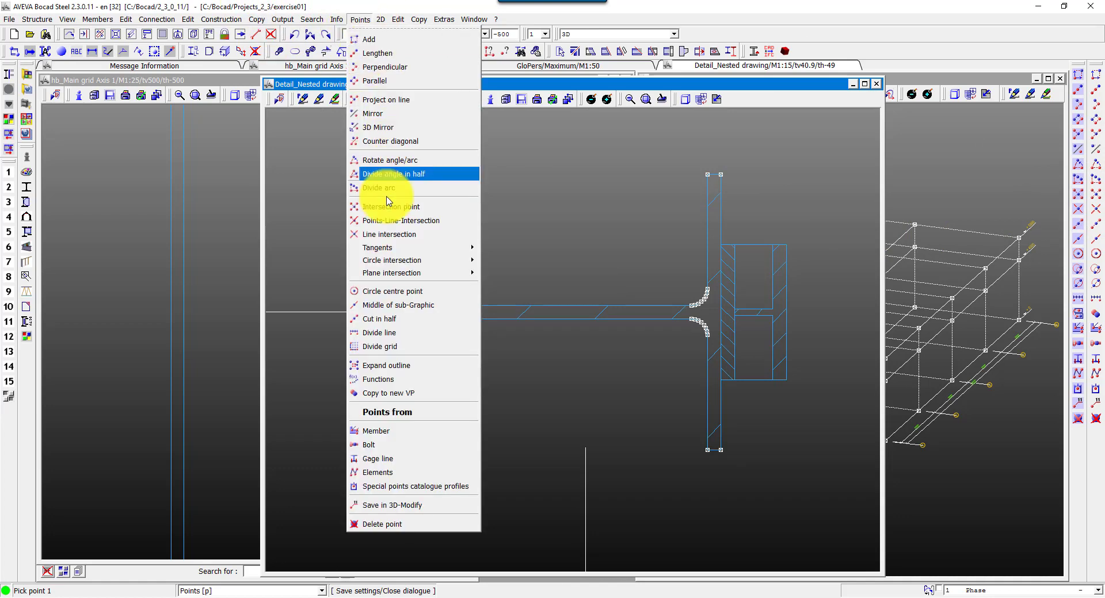
left_click(393, 236)
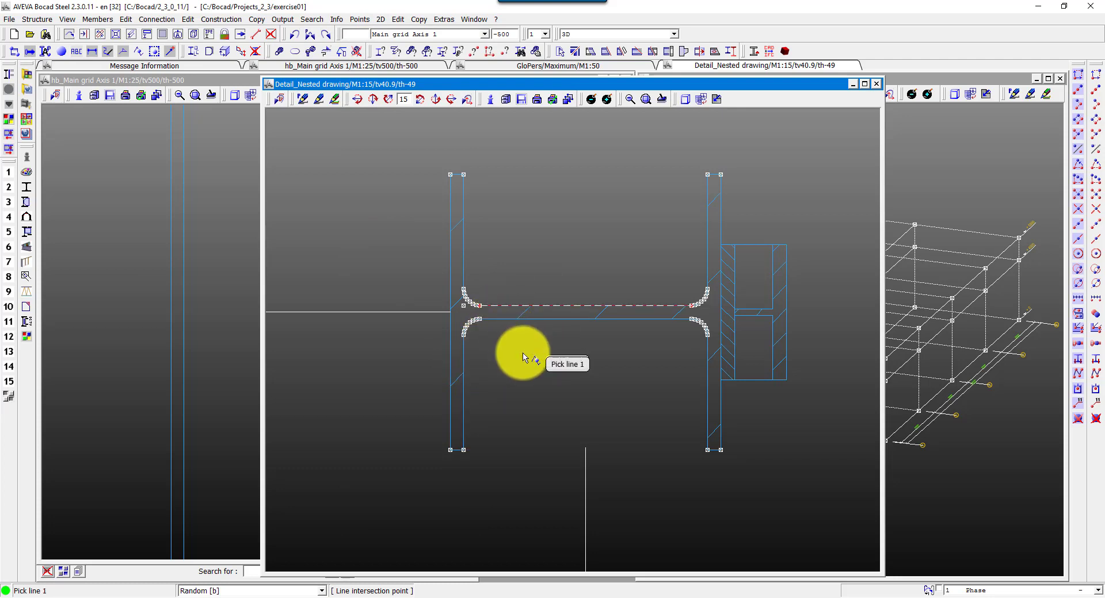
left_click(483, 324)
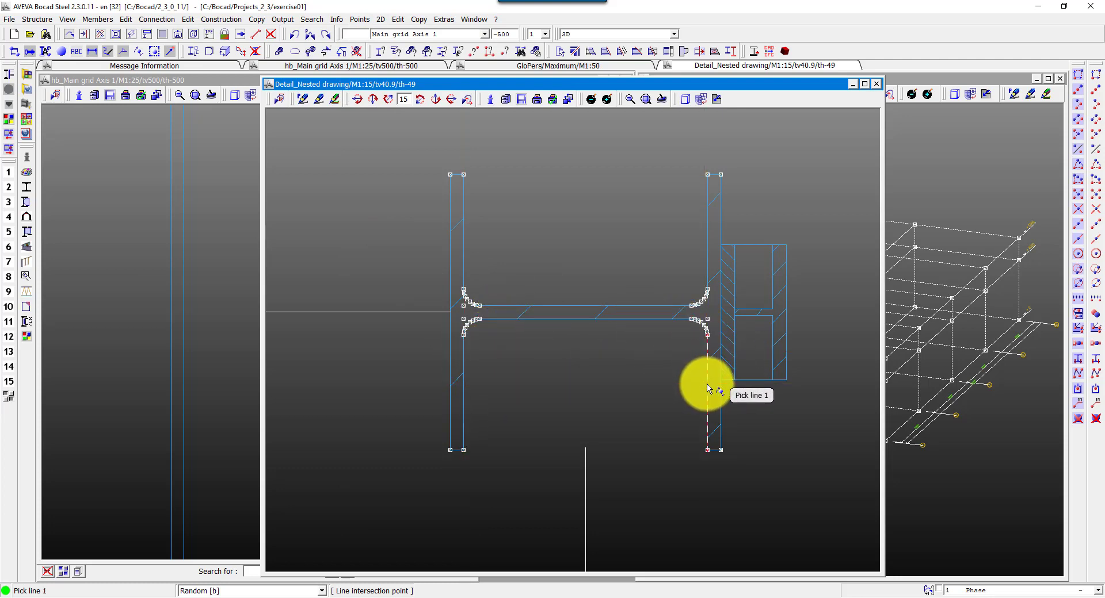
Redraw the outline plate from the right flange bottom up to the web and across to the left side
left_click(98, 19)
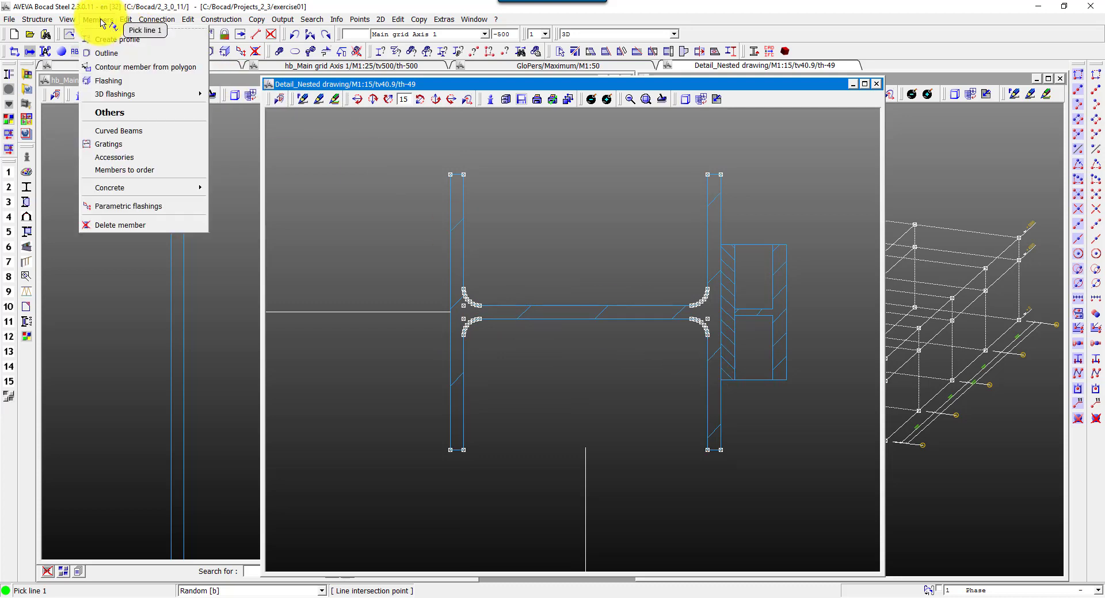
left_click(107, 54)
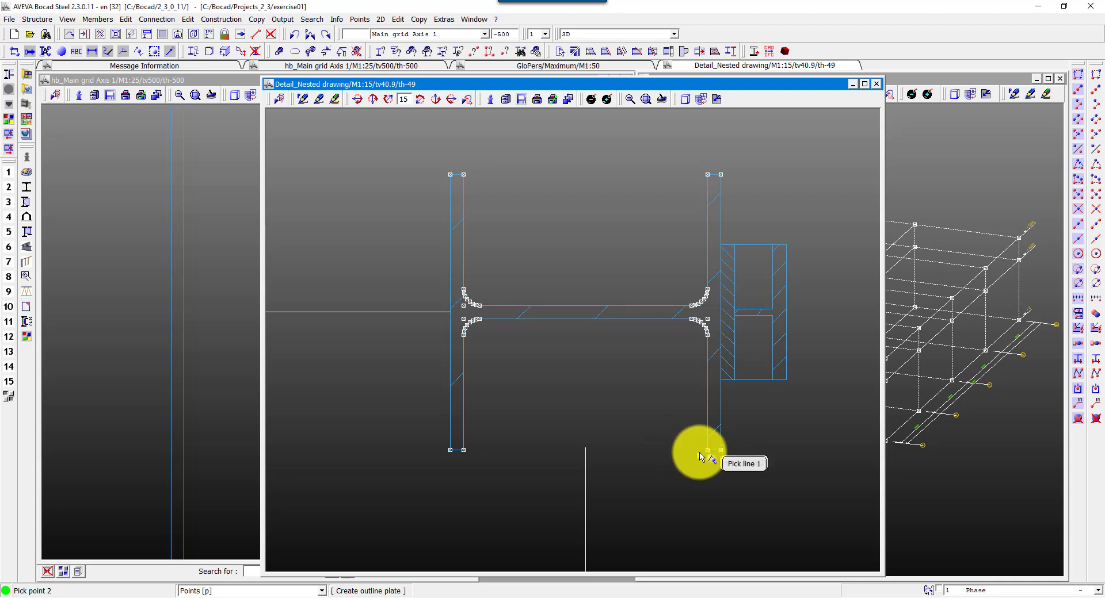
left_click(699, 456)
left_click(709, 318)
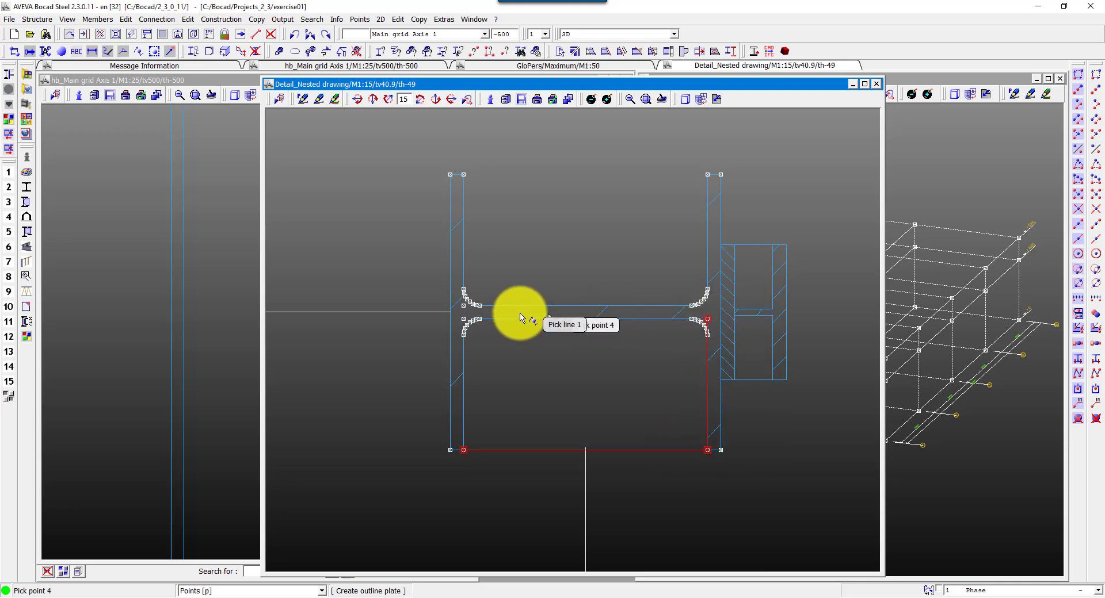
left_click(461, 319)
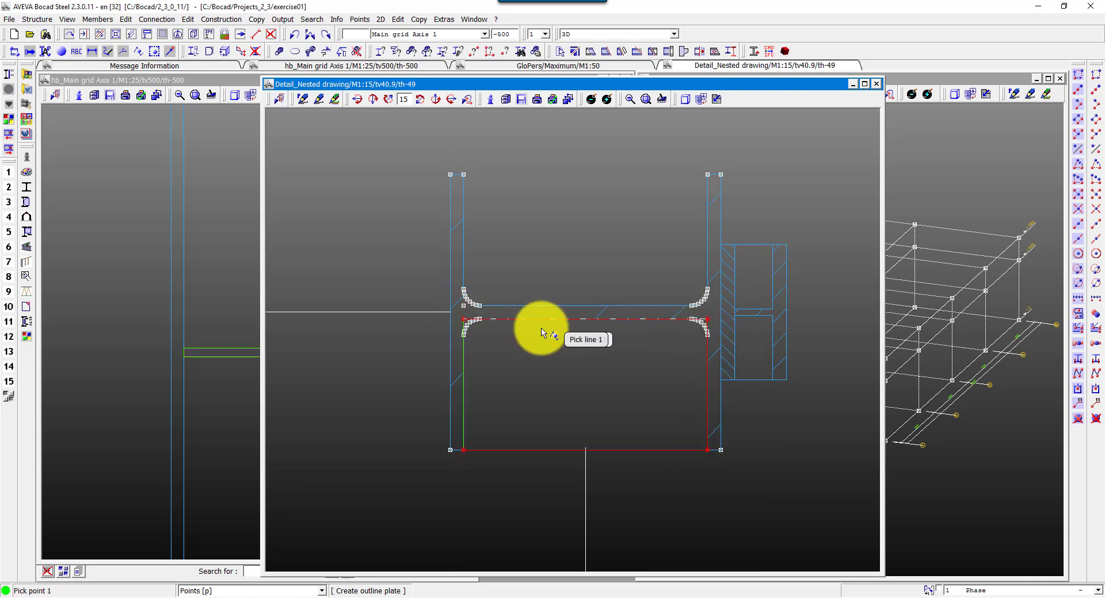
left_click(337, 21)
left_click(361, 55)
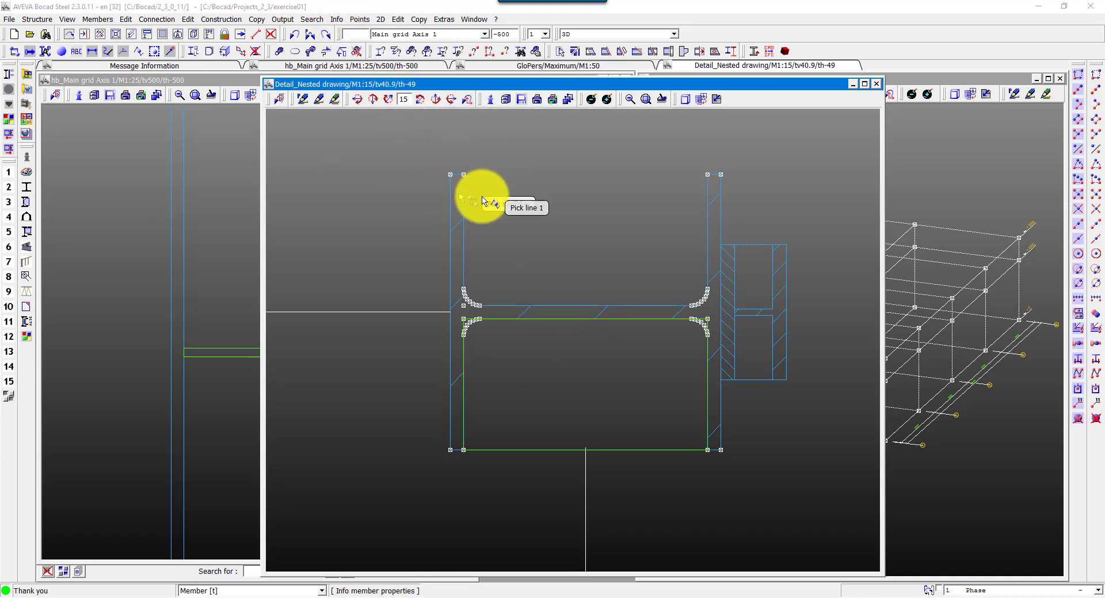
Check the column's profile dimensions (H300x300x15x15) in its member properties
left_click(482, 198)
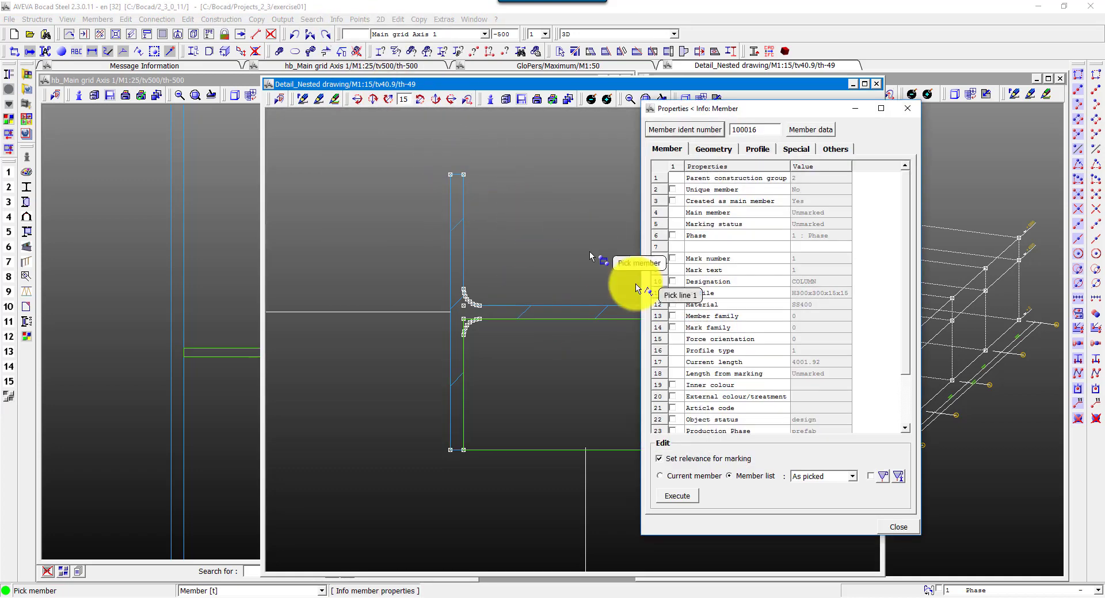
left_click(757, 149)
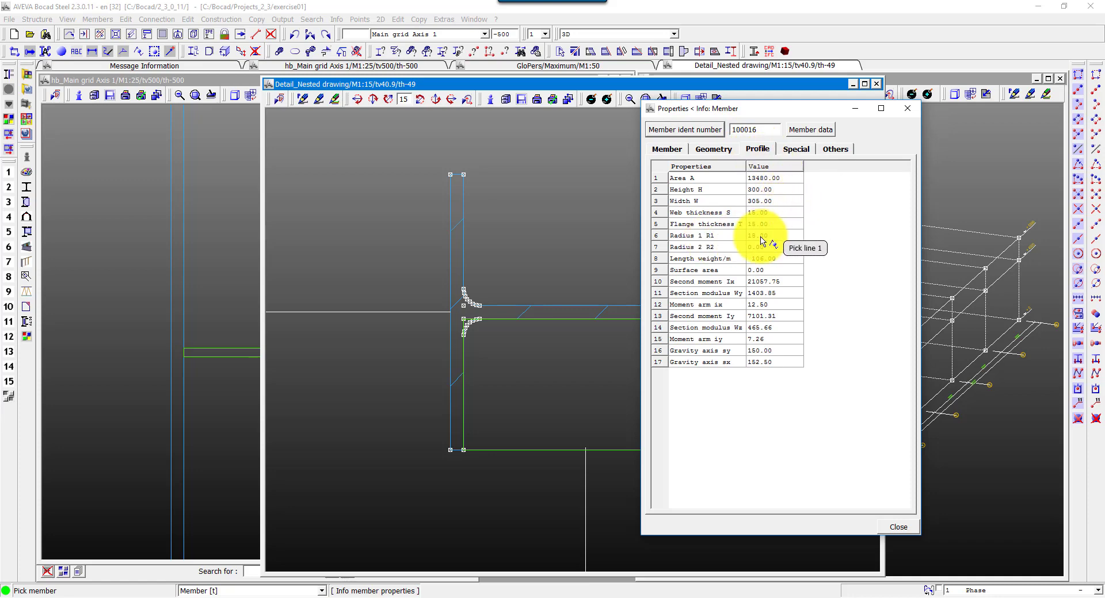
left_click(907, 108)
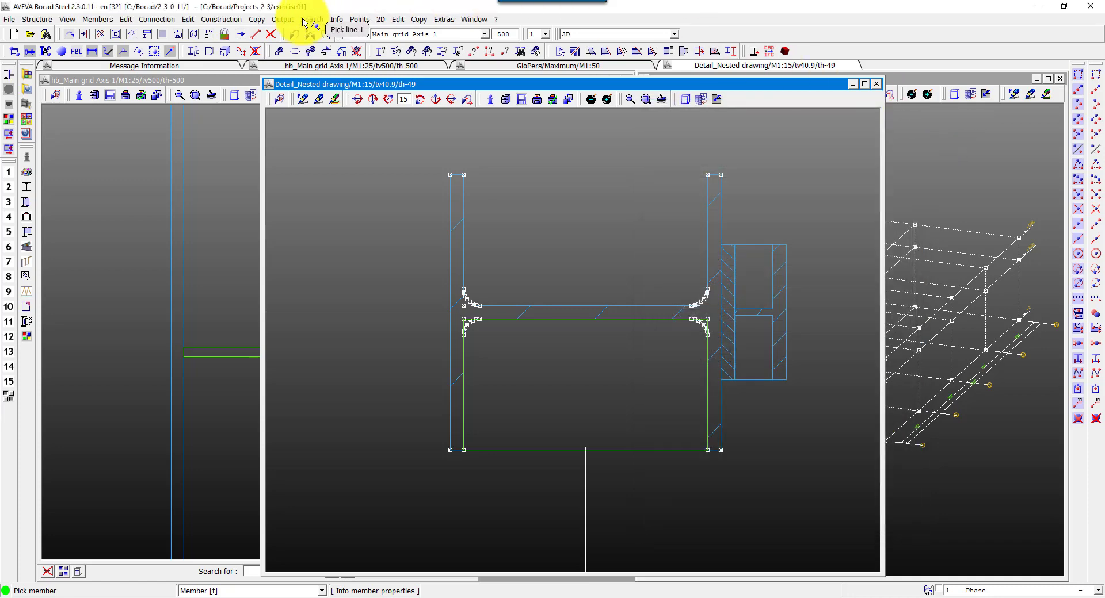
Pick the stiffener plate for outline editing in its own window
left_click(126, 19)
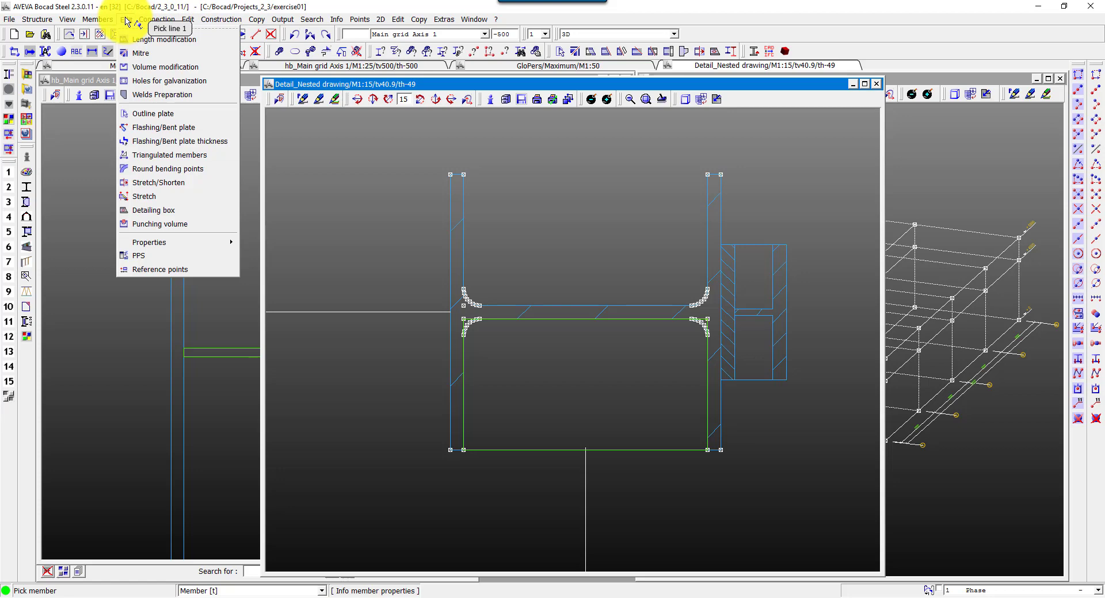
left_click(154, 113)
left_click(108, 235)
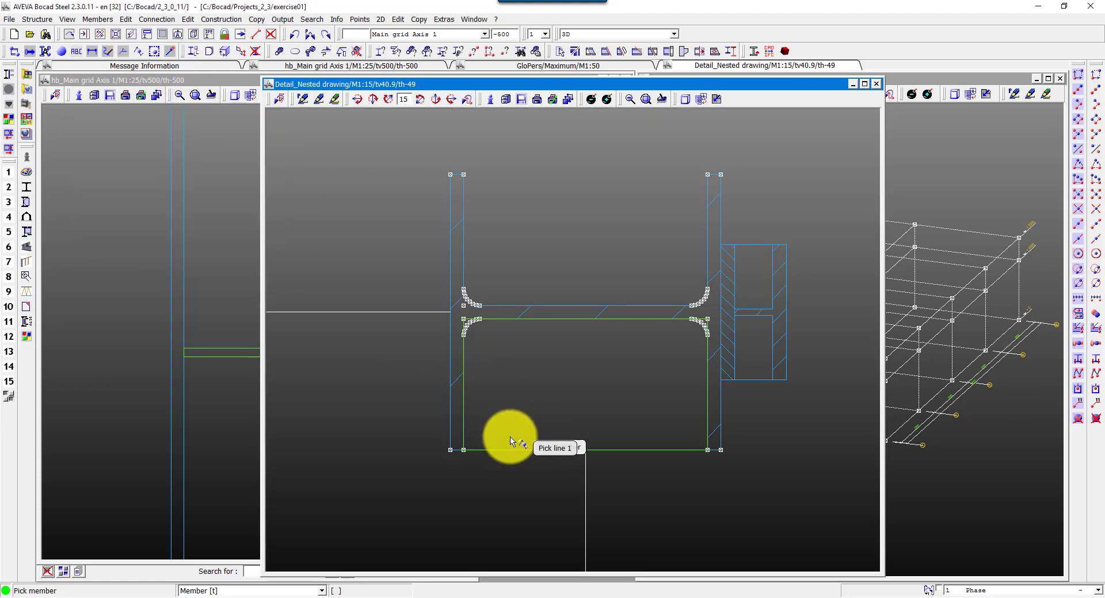
left_click(521, 443)
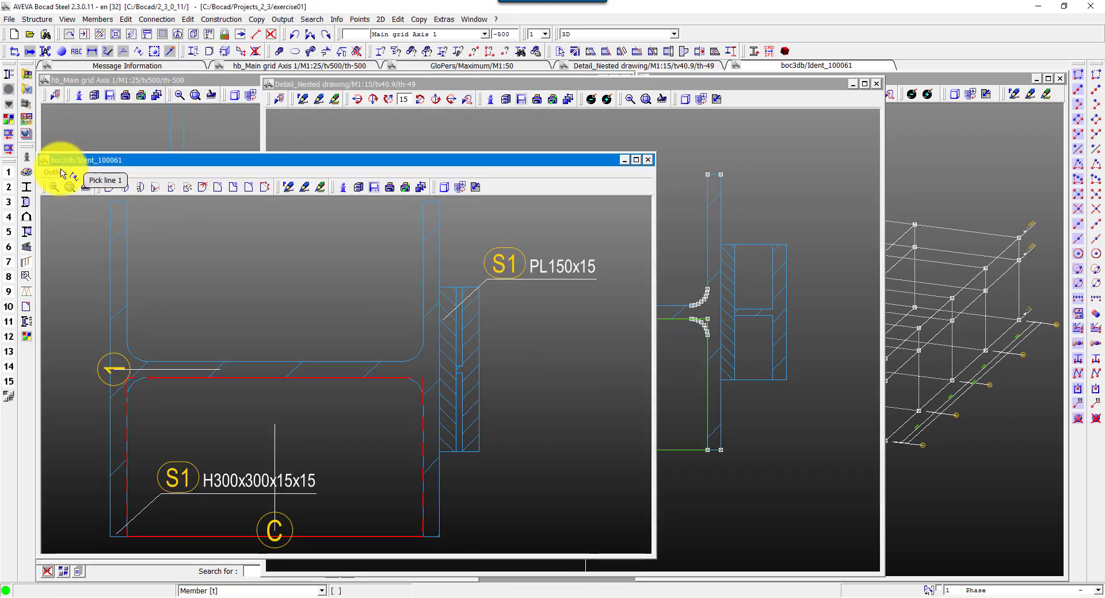
Round the stiffener outline's top-left and top-right corners to radius 25
left_click(57, 173)
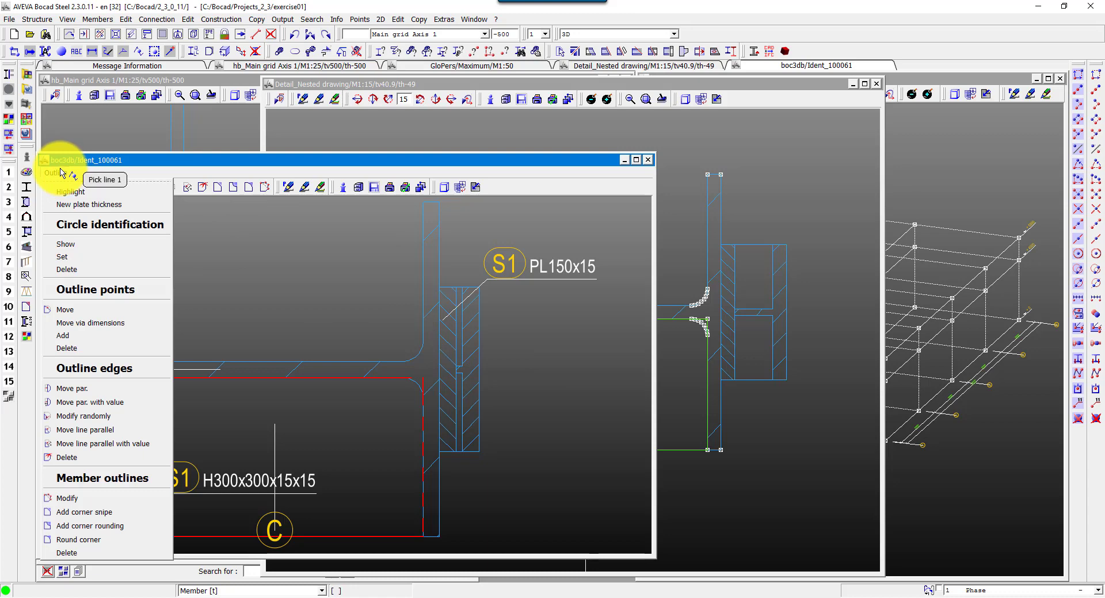
left_click(121, 526)
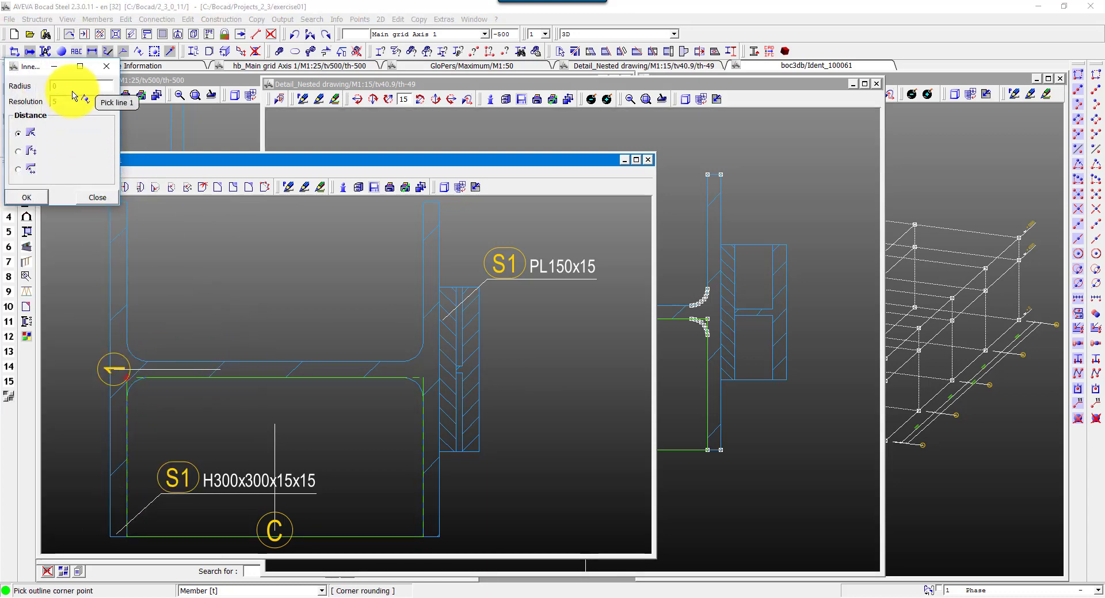
left_click(26, 197)
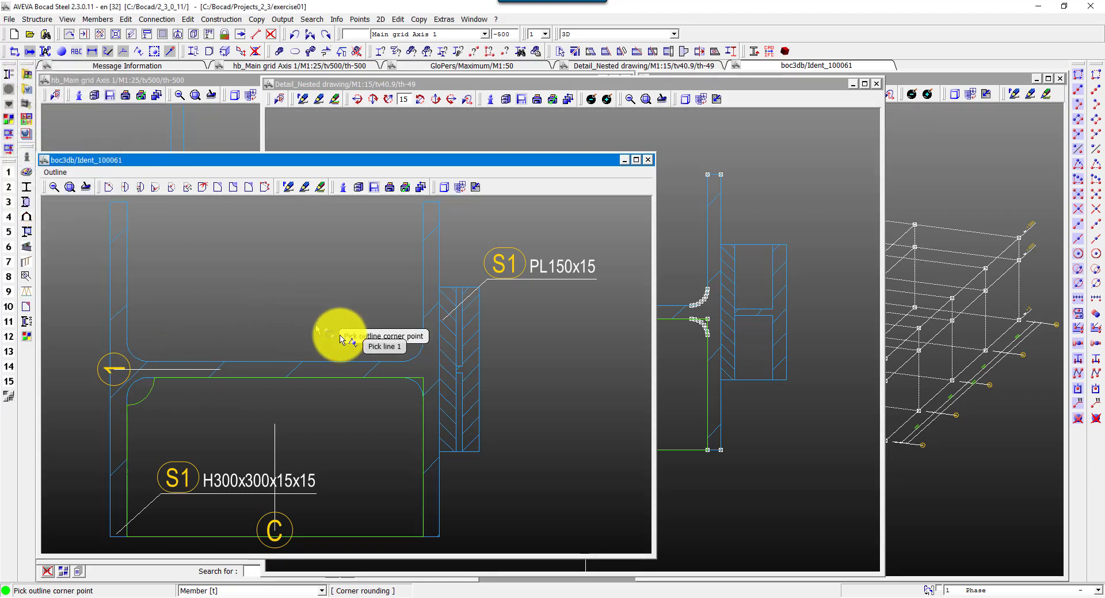
left_click(377, 276)
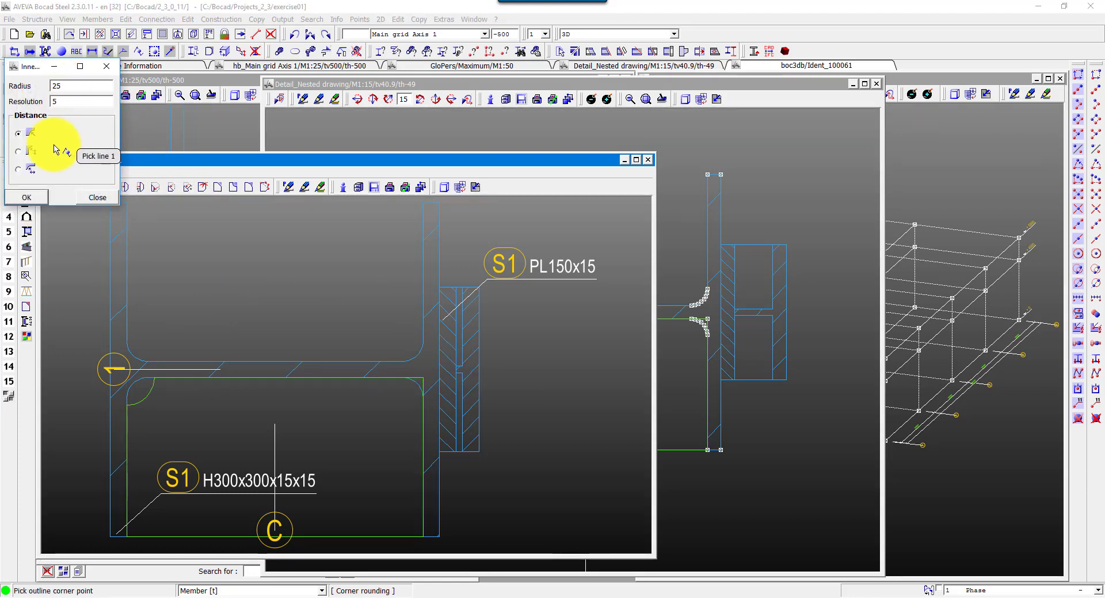
left_click(26, 197)
Close the plate outline window, answer the Save project prompt, and end the rounding command
left_click(647, 160)
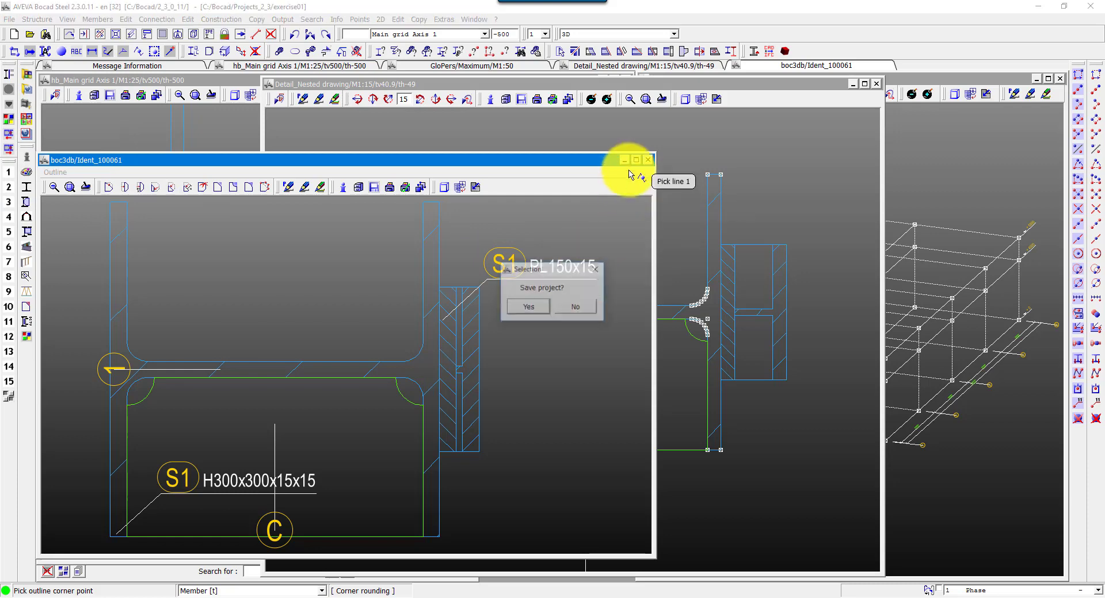
left_click(597, 270)
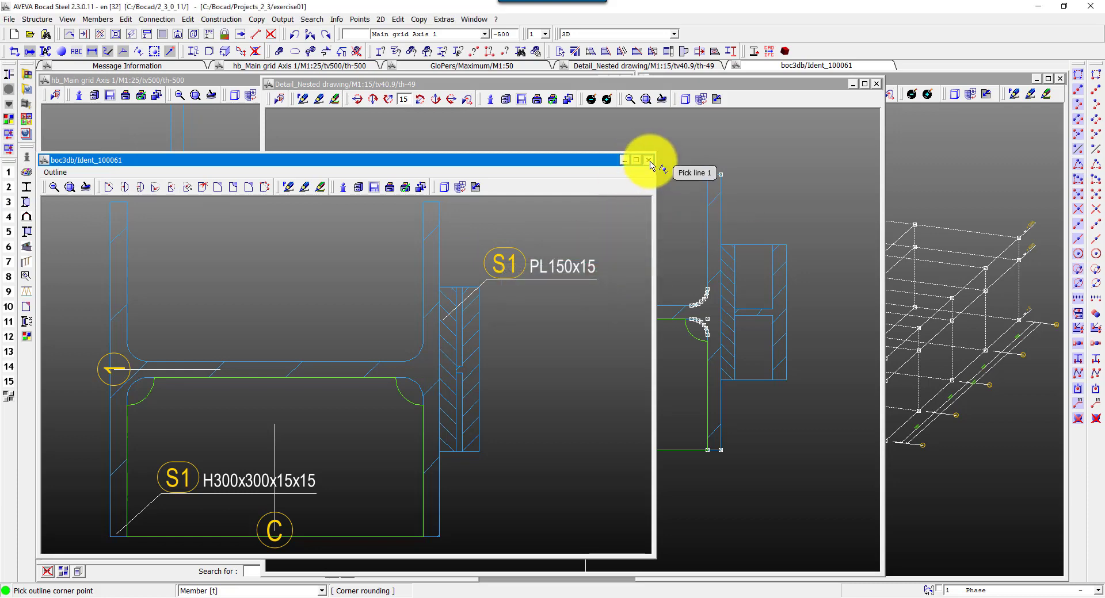
left_click(649, 160)
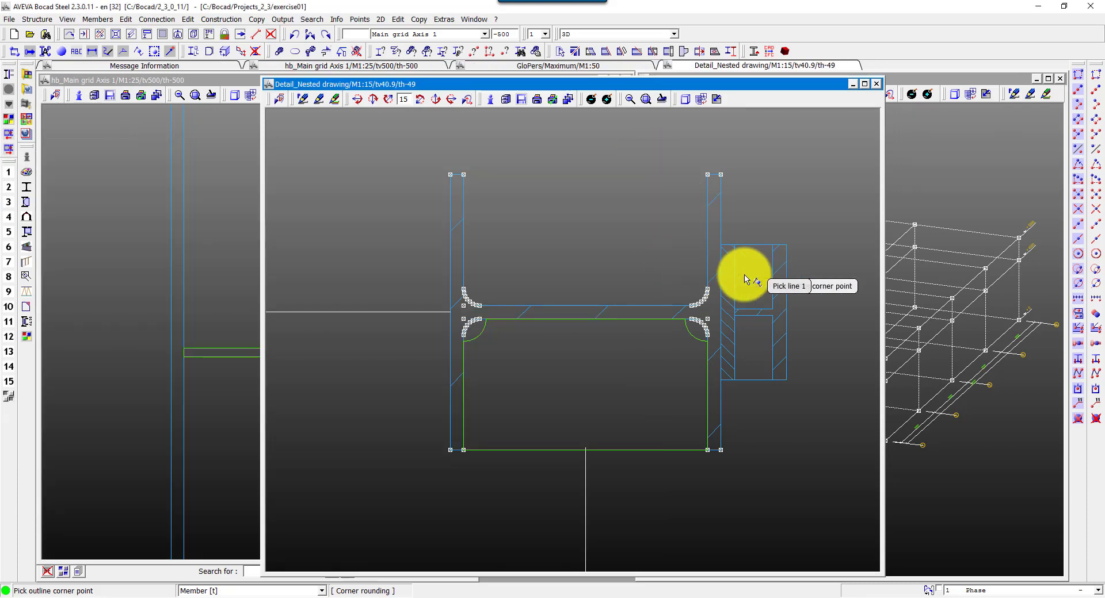
left_click(1098, 239)
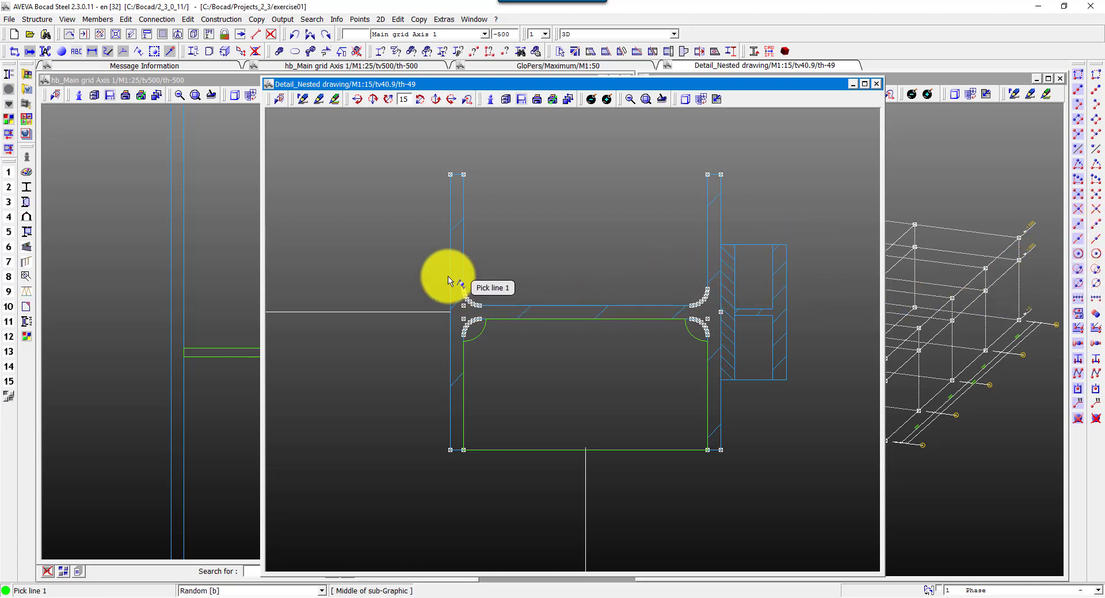
Mirror the rounded stiffener about the line between the left and right points to create a matching stiffener above the web
left_click(257, 19)
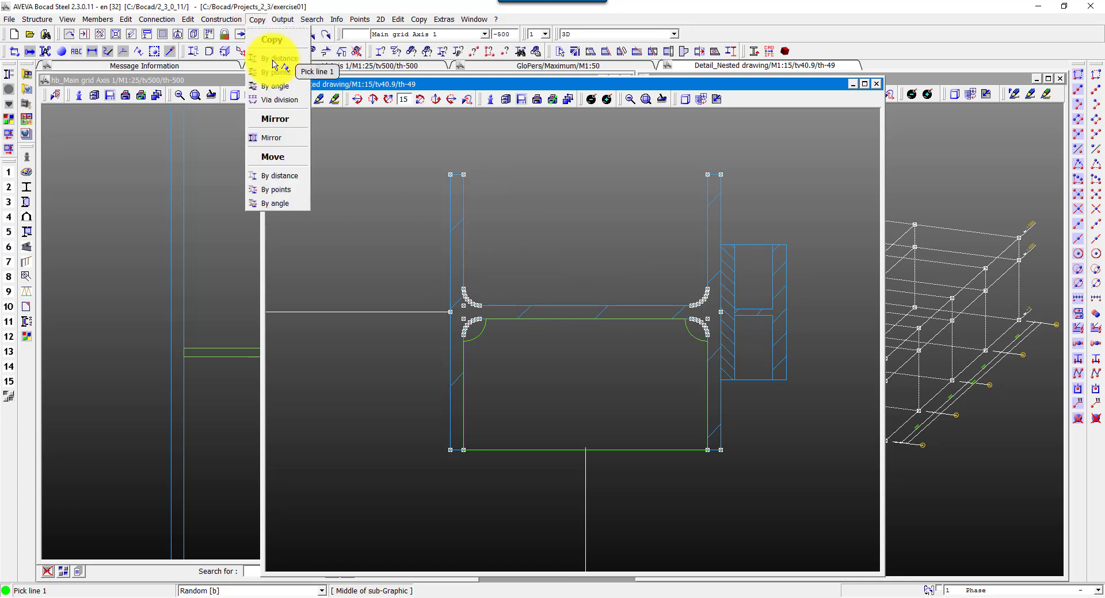
left_click(272, 137)
left_click(513, 450)
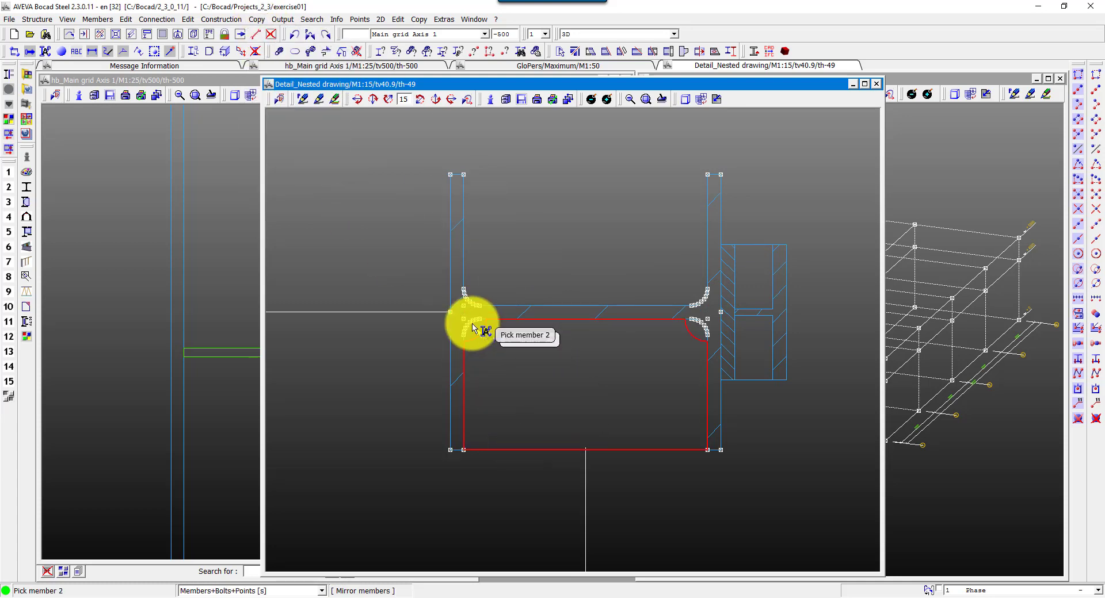
left_click(473, 328)
left_click(450, 312)
left_click(721, 312)
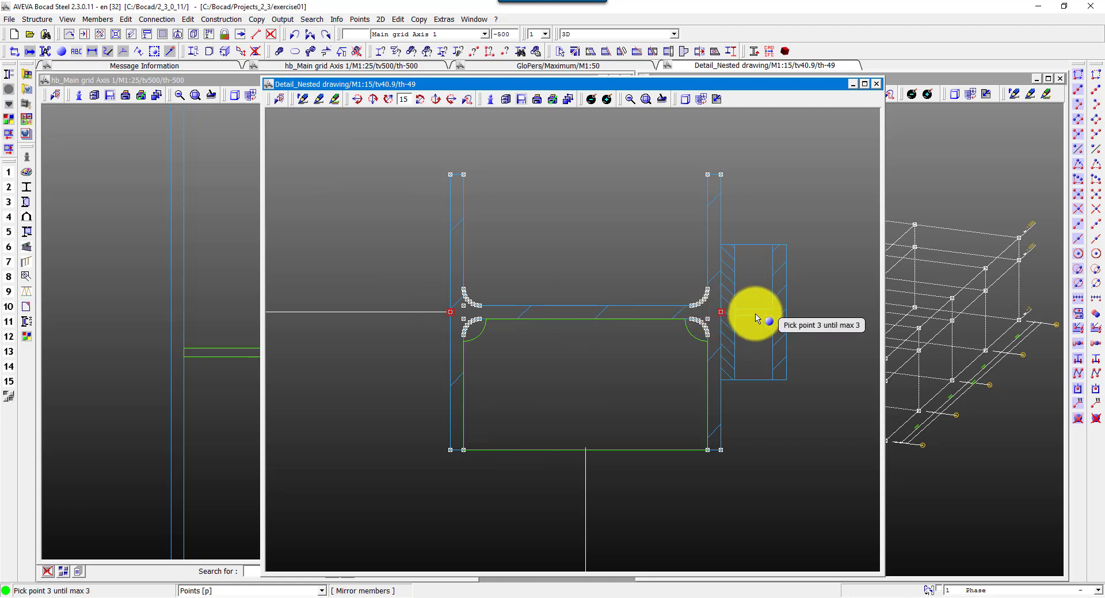
right_click(756, 318)
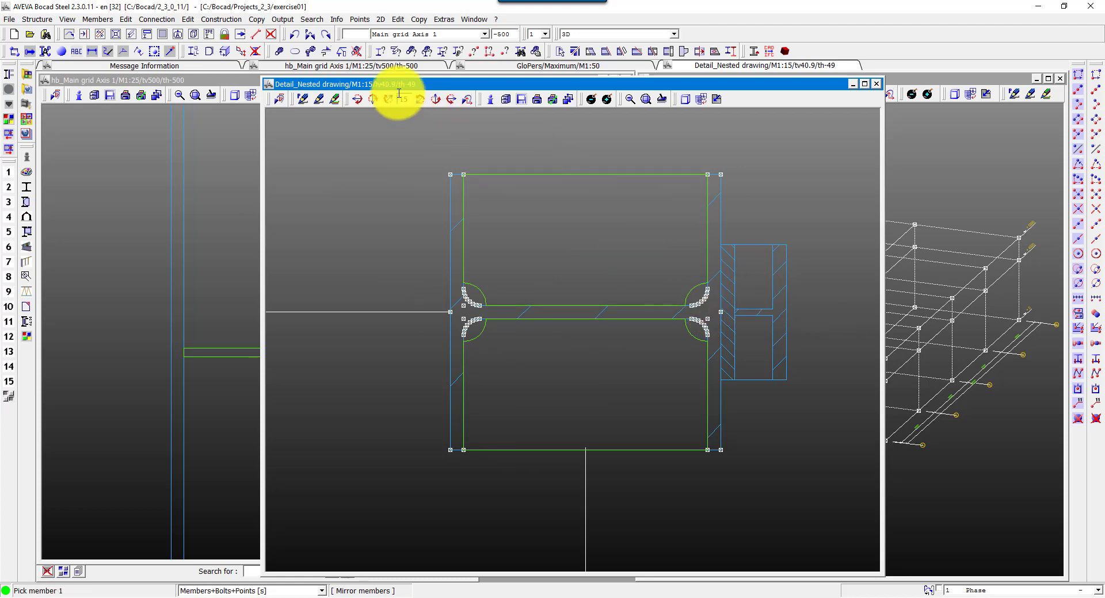
left_click(326, 51)
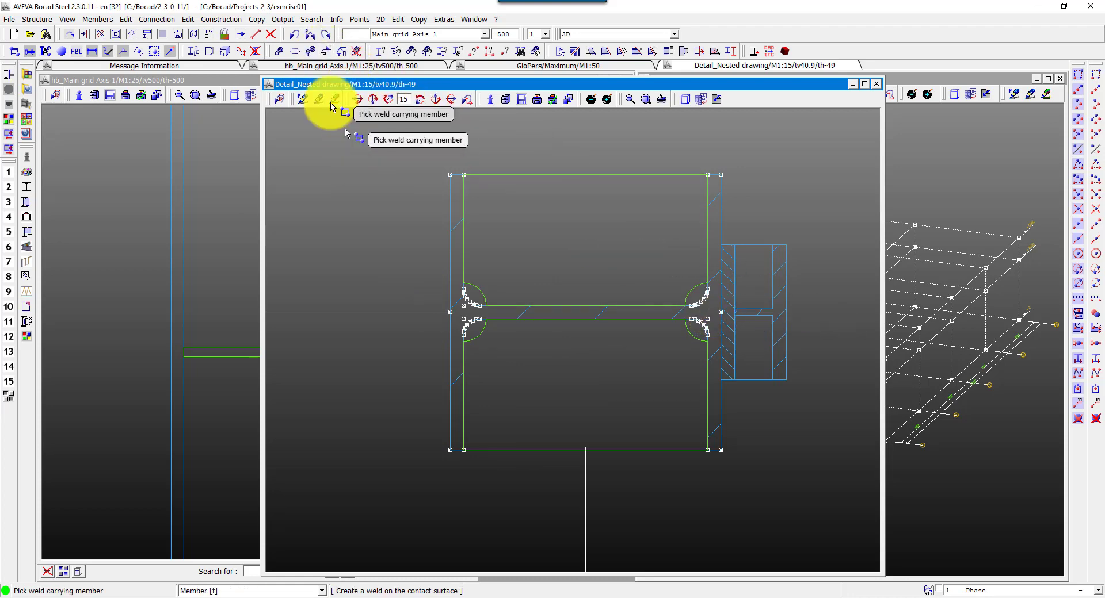
Automatically weld both stiffeners to the carrying member with FILLET leg length 6, then close the Detail_Nested window
left_click(187, 20)
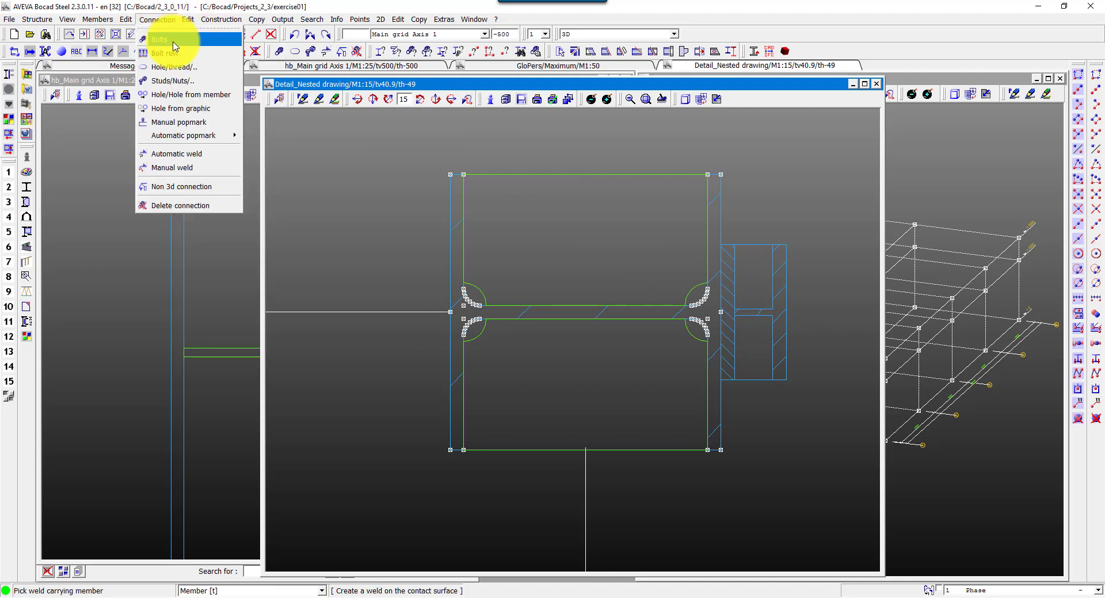
left_click(195, 155)
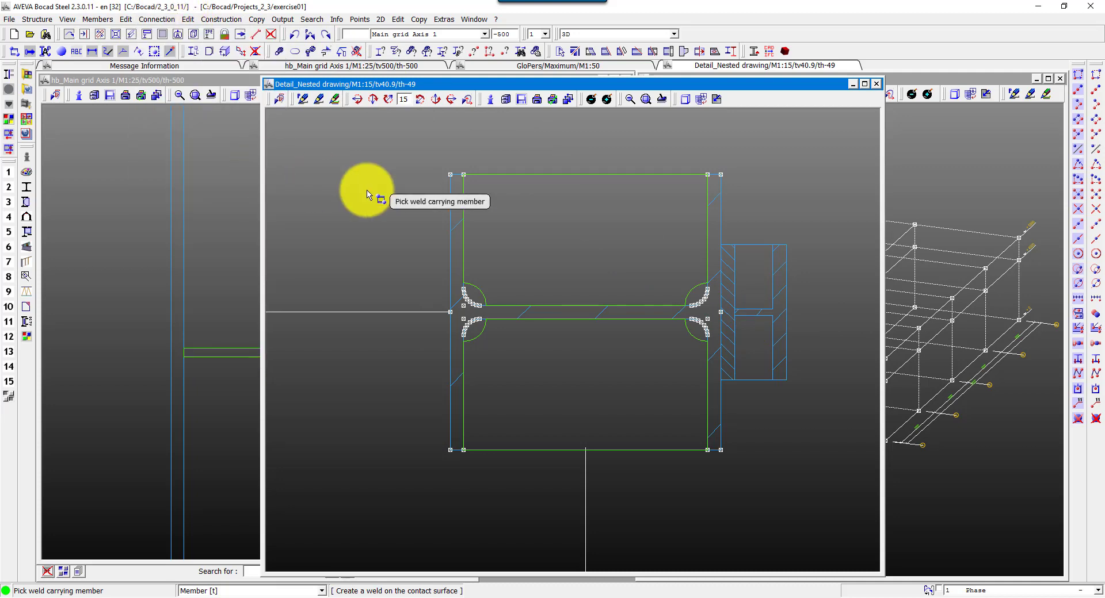
left_click(394, 176)
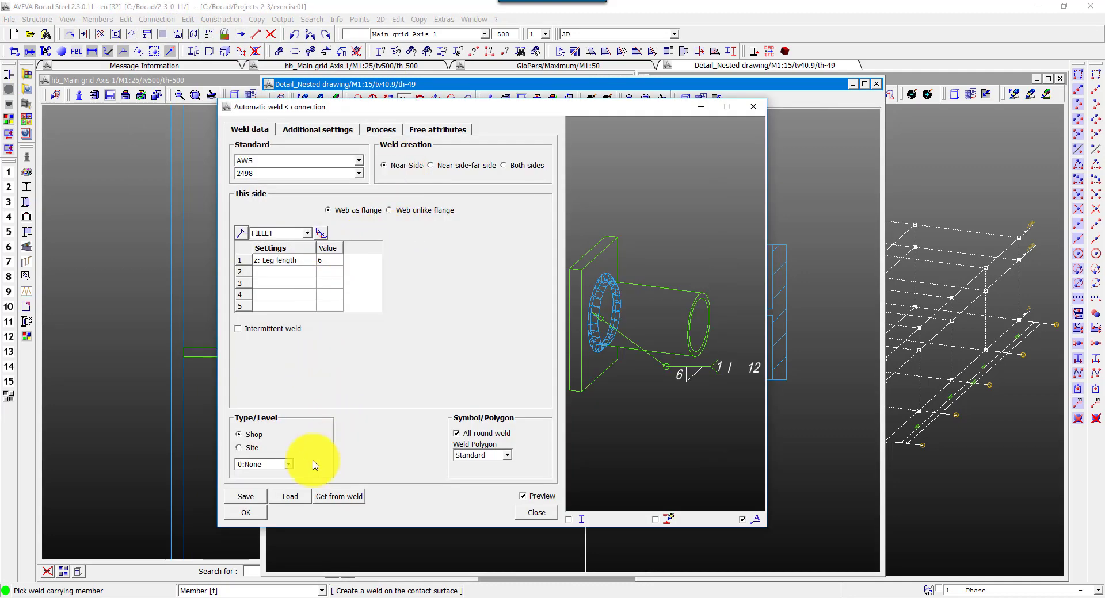
left_click(248, 511)
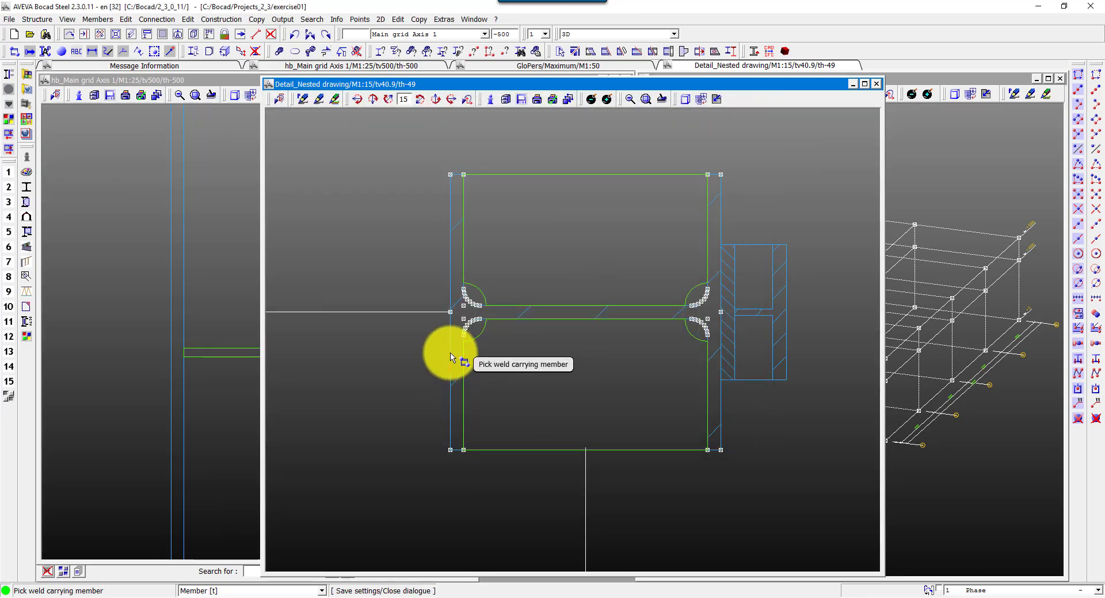
left_click(451, 352)
left_click(480, 291)
left_click(482, 336)
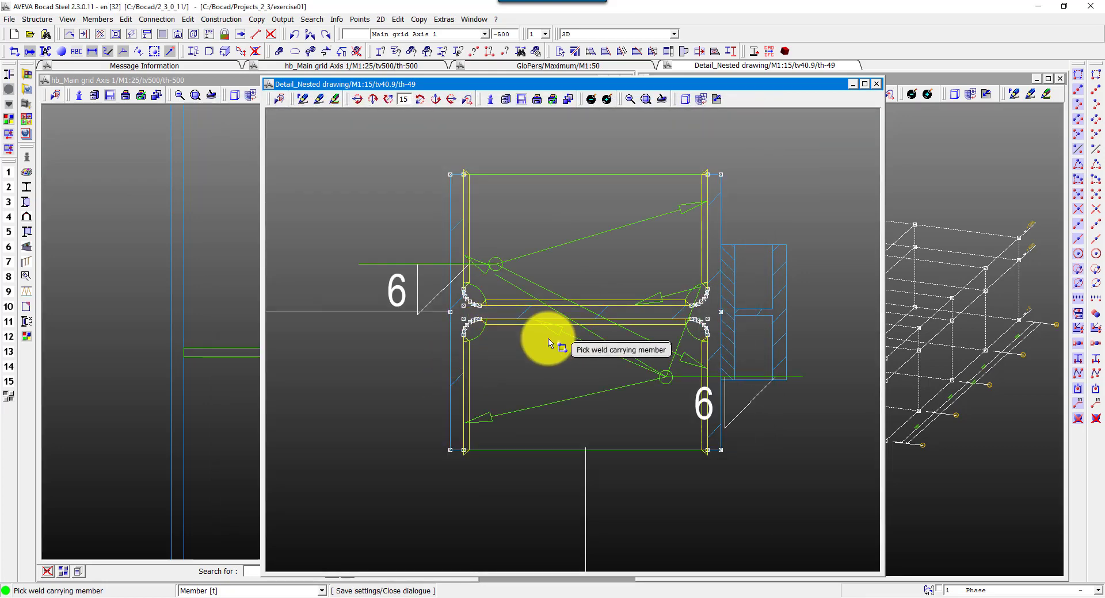
left_click(877, 87)
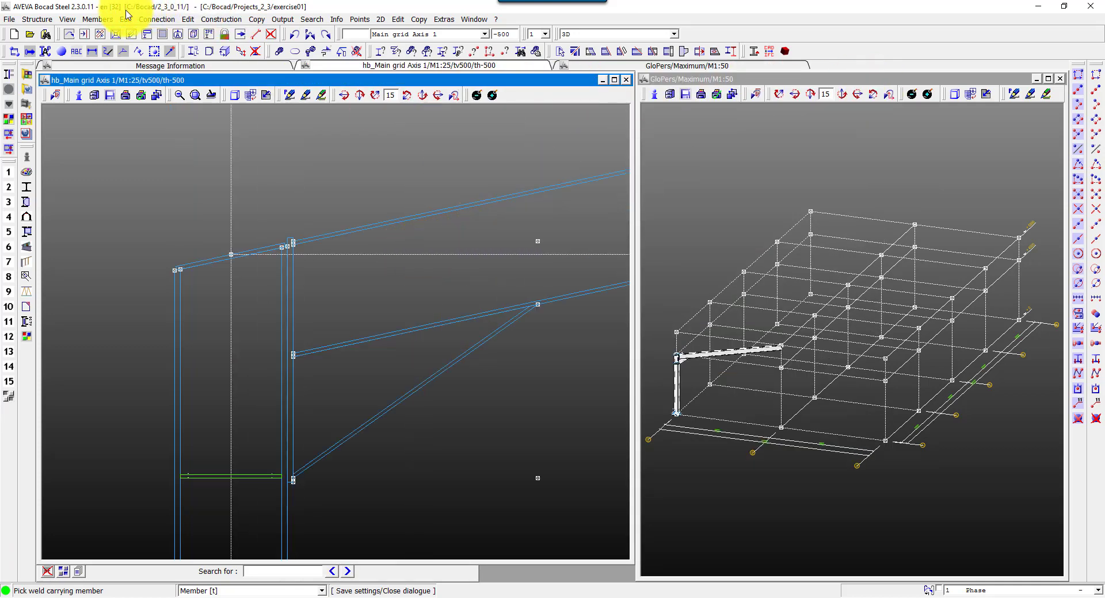
Start a section view with its base point at the rafter node and its direction along the rafter
left_click(74, 21)
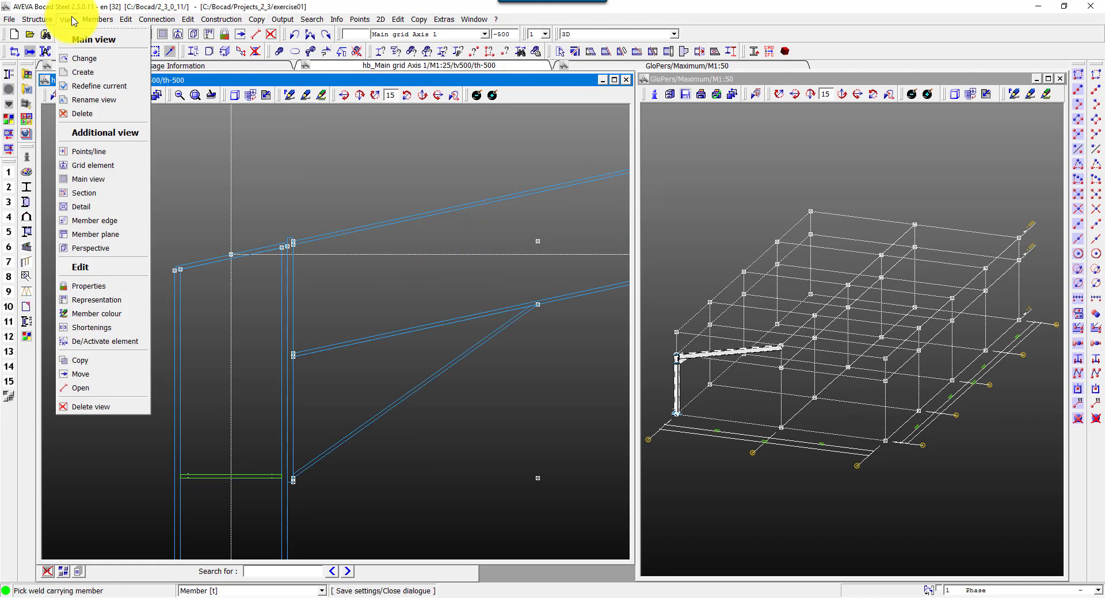
left_click(90, 195)
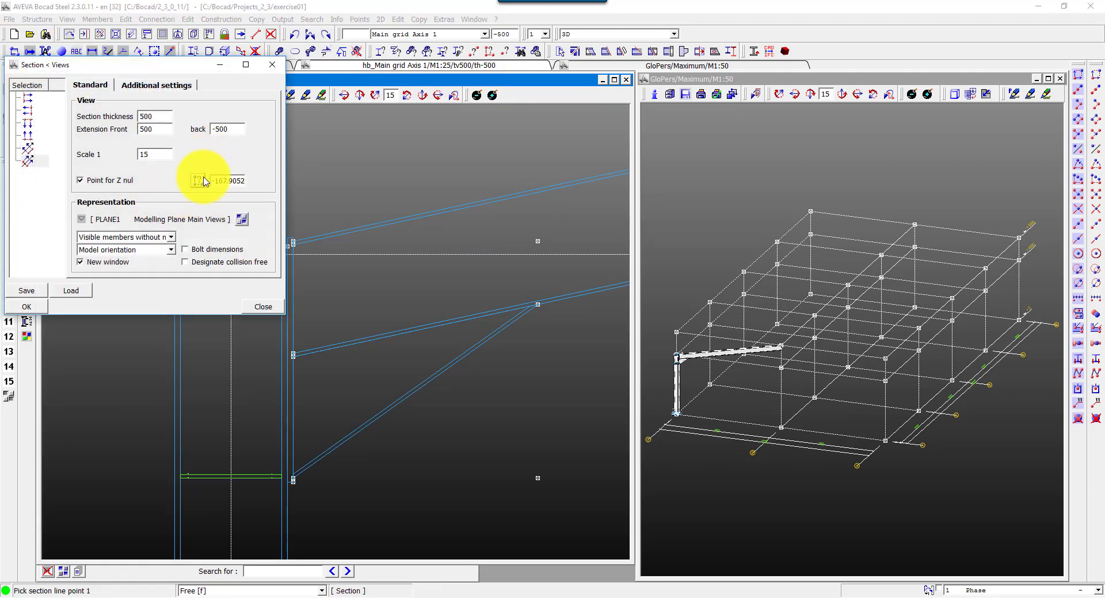
left_click(199, 183)
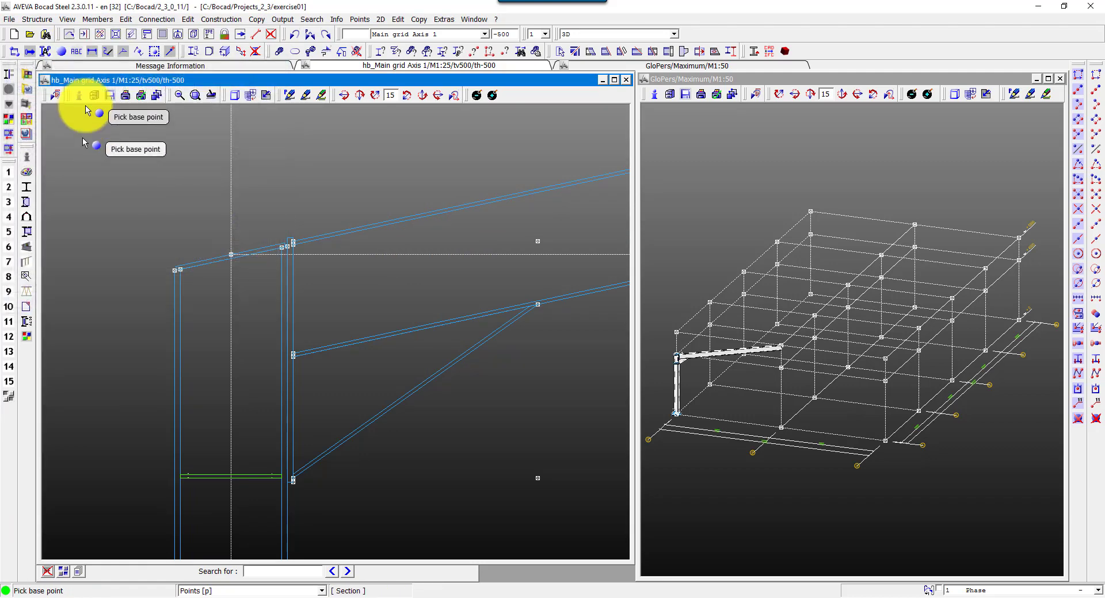
left_click(68, 19)
left_click(105, 193)
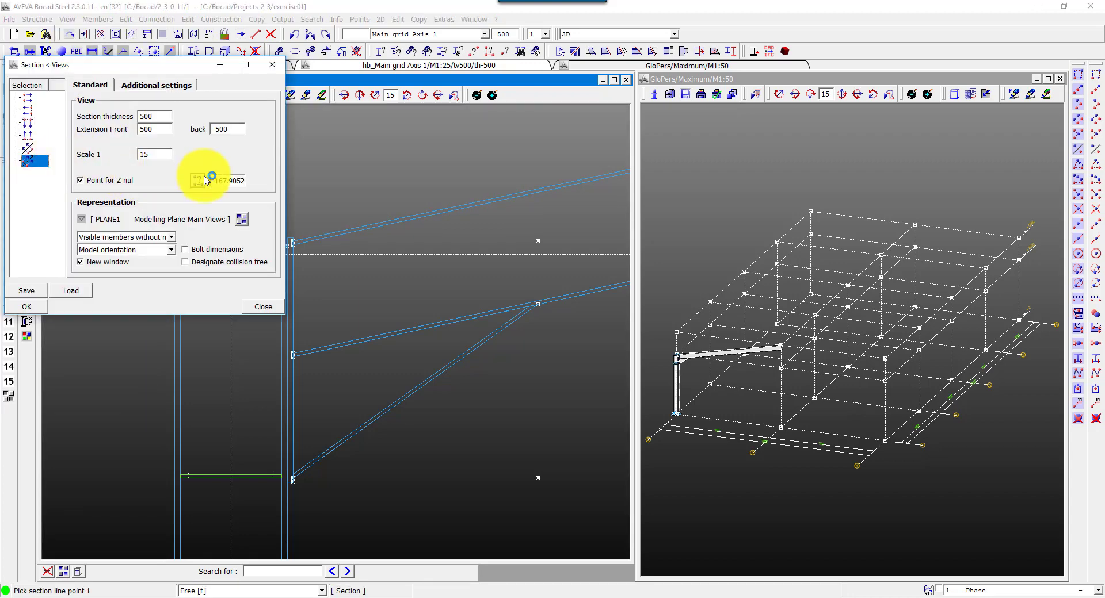
left_click(198, 180)
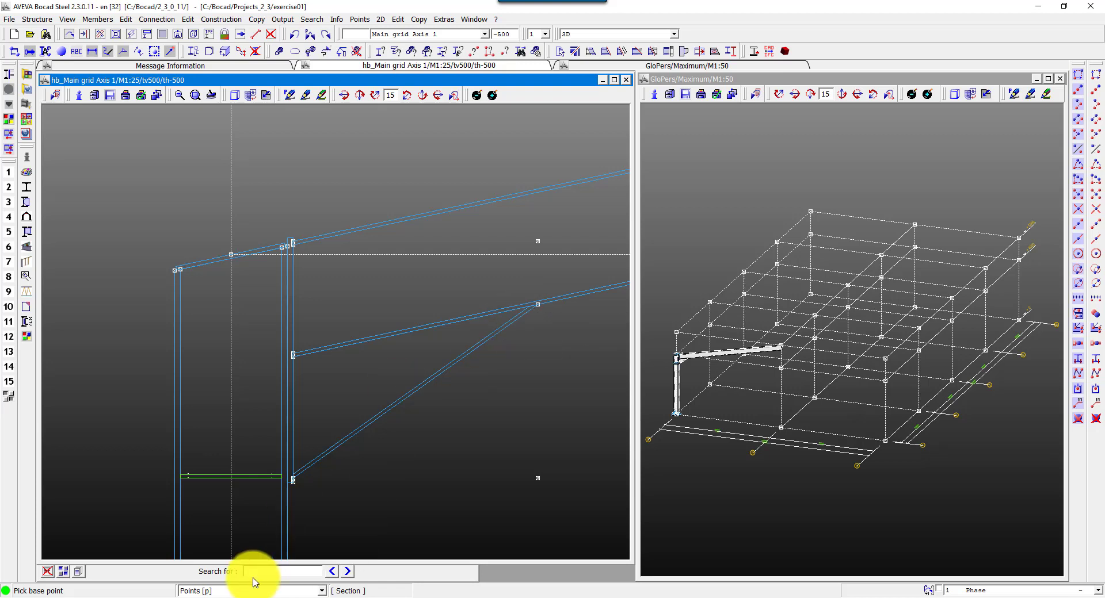
left_click(545, 306)
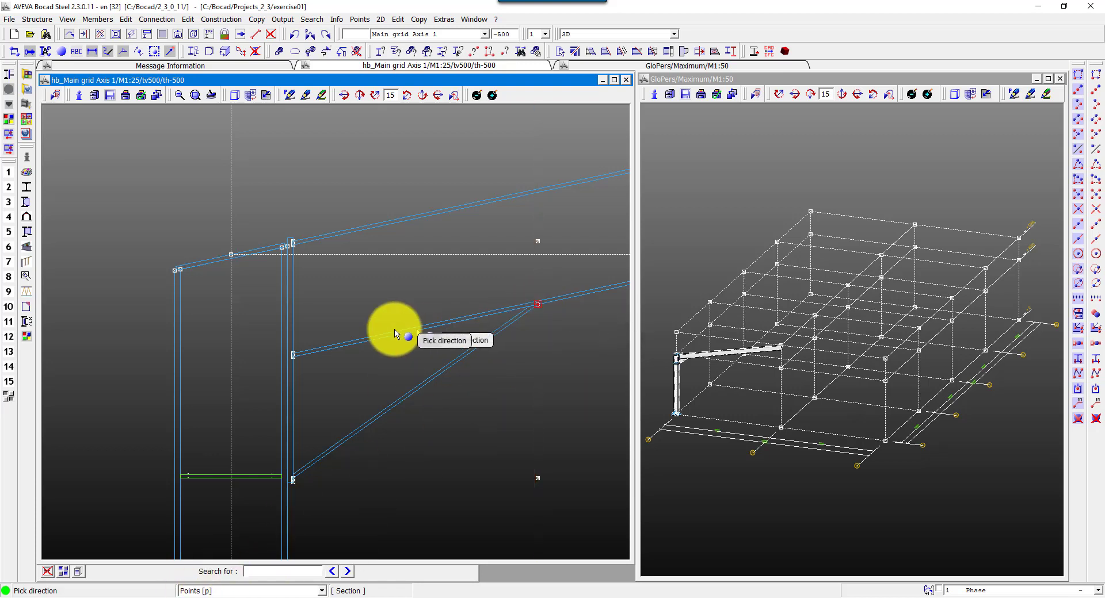
left_click(294, 364)
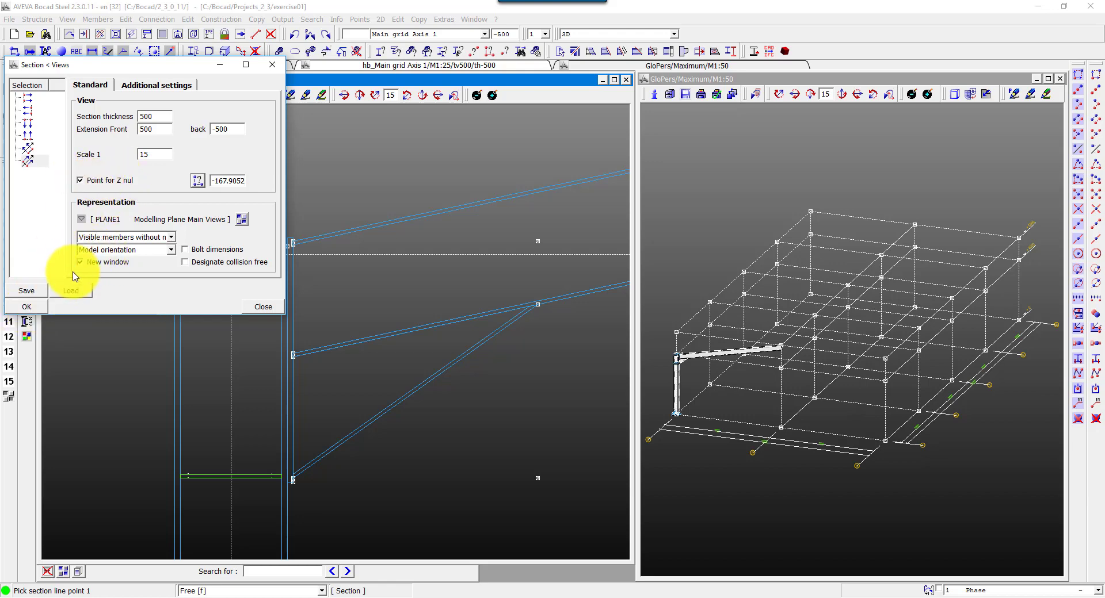
Accept the section settings and place the two section-line points to open Section A-A at M1:15
left_click(24, 306)
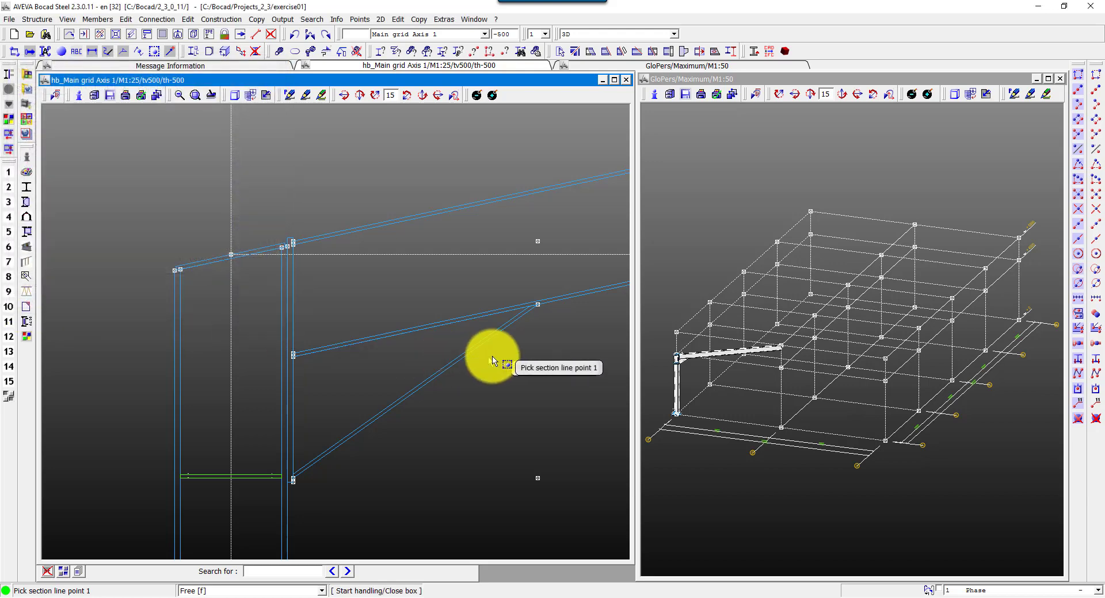
left_click(548, 376)
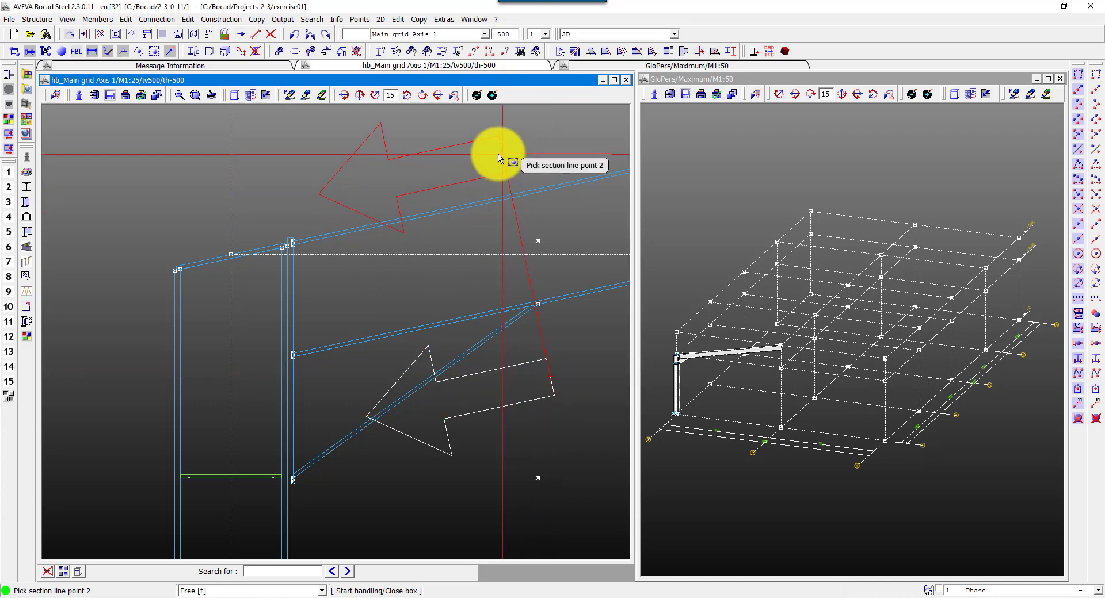
left_click(498, 158)
left_click(568, 314)
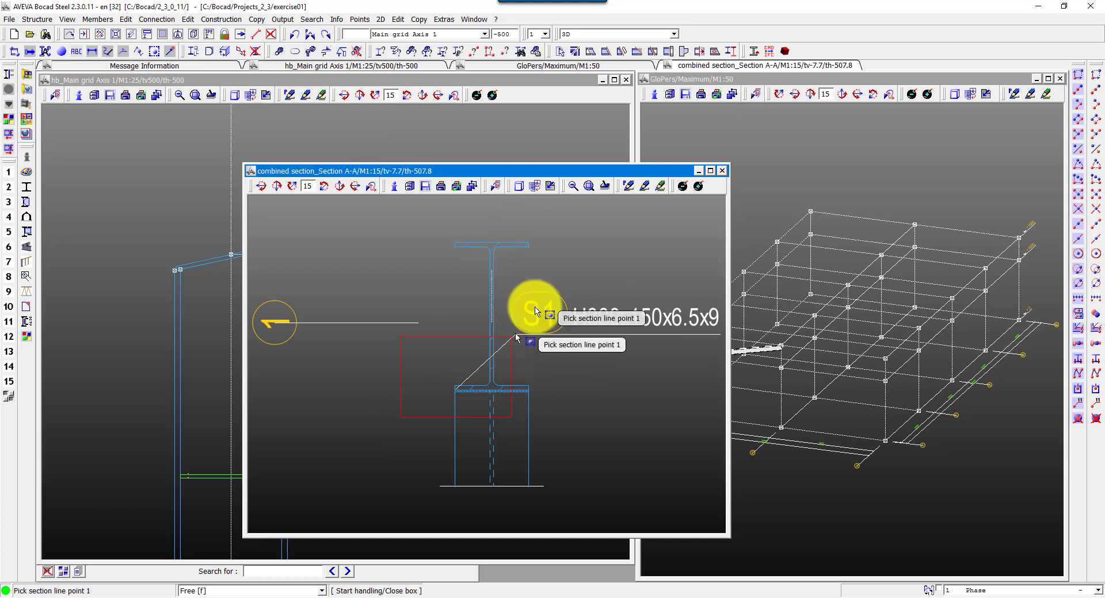
Add an outline-plate stiffener filling the right side of the H300 web between the flanges
scroll(535, 312, "up", 3)
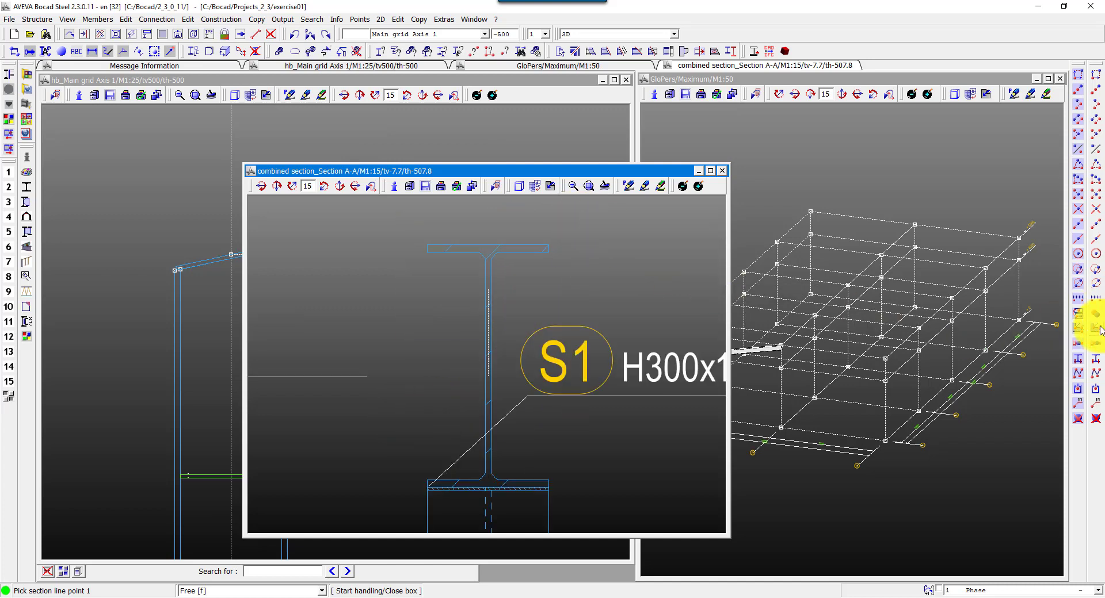
left_click(518, 248)
left_click(531, 259)
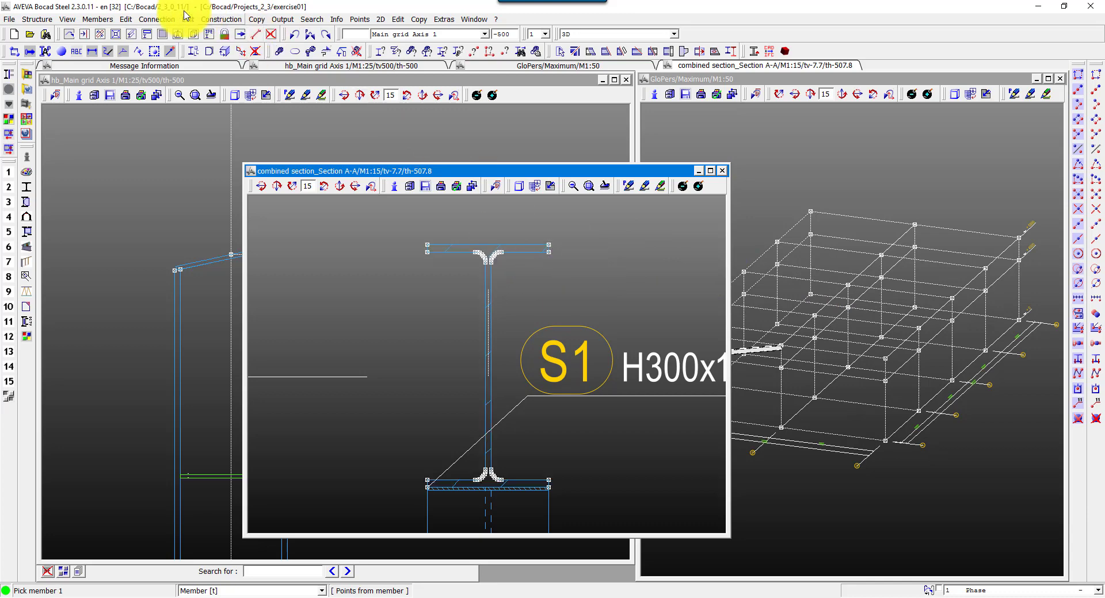
left_click(97, 20)
left_click(106, 53)
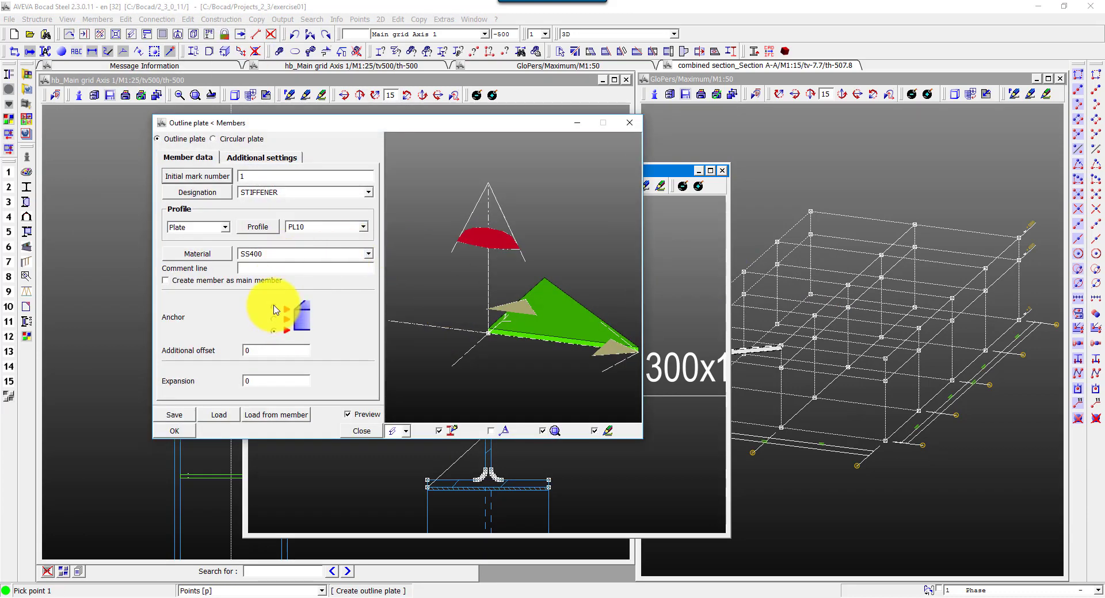
left_click(180, 433)
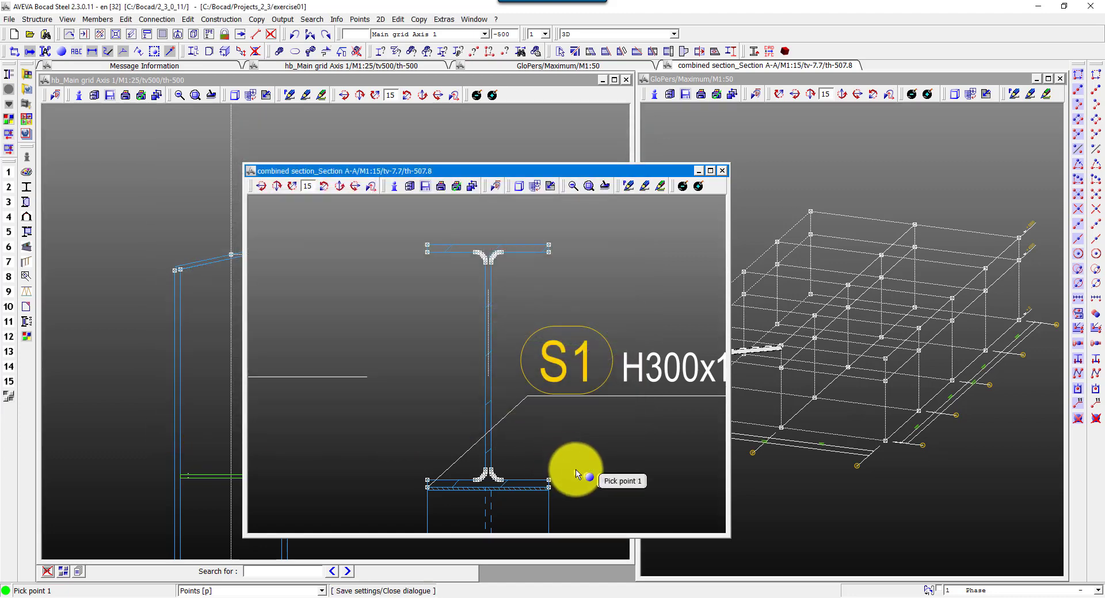
left_click(551, 478)
left_click(548, 253)
left_click(505, 256)
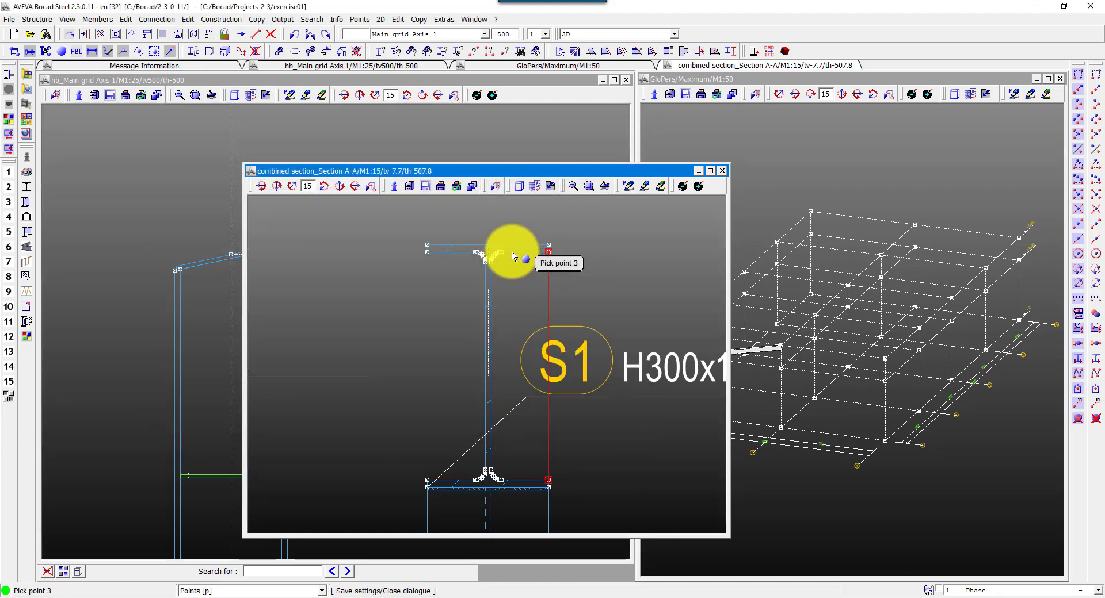
left_click(507, 475)
left_click(546, 443)
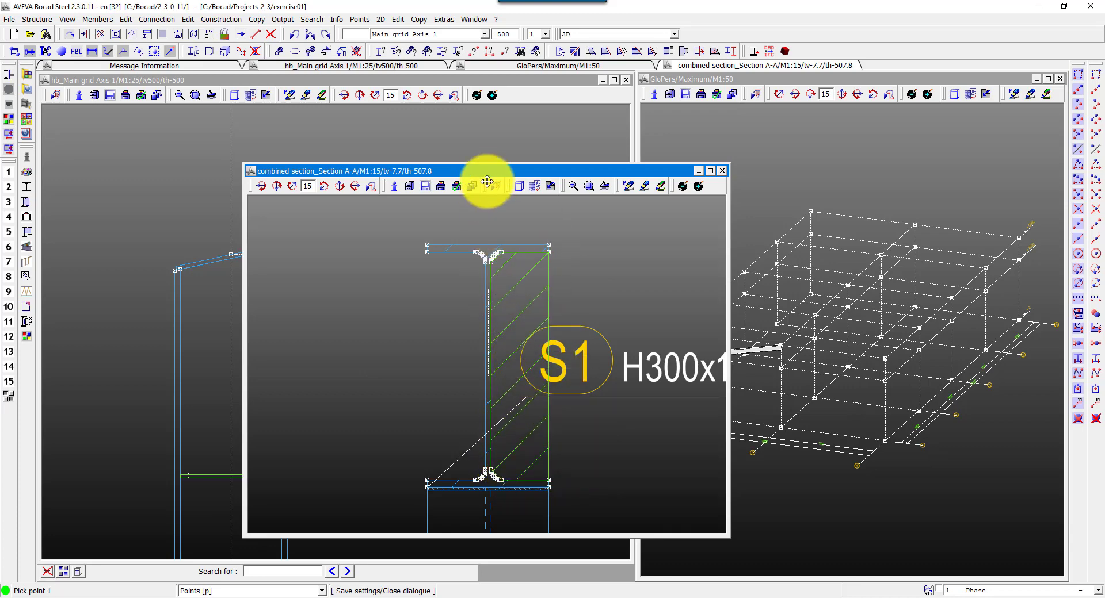
Outline a second stiffener plate filling the left side of the web between the flanges
mouse_move(575, 171)
left_mouse_down()
mouse_move(879, 184)
mouse_move(505, 166)
left_mouse_up()
left_click(446, 241)
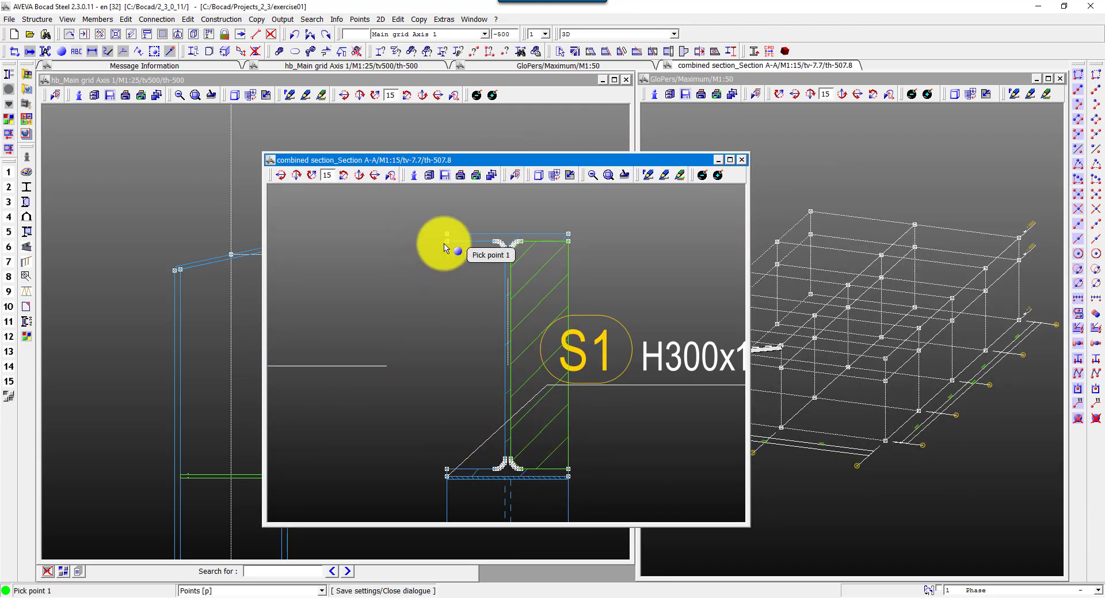
left_click(494, 469)
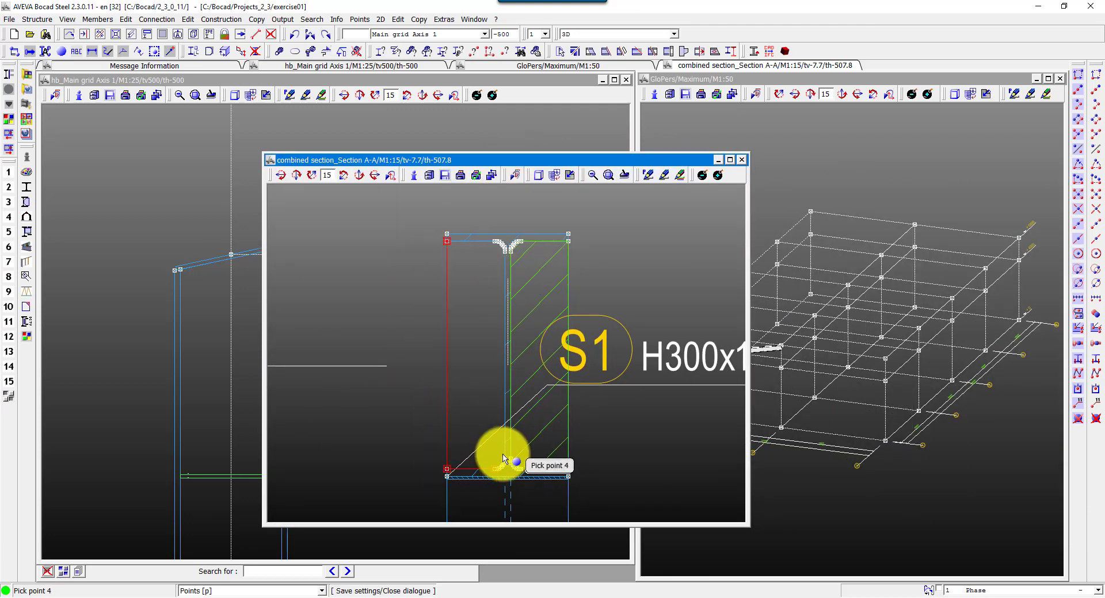
left_click(504, 459)
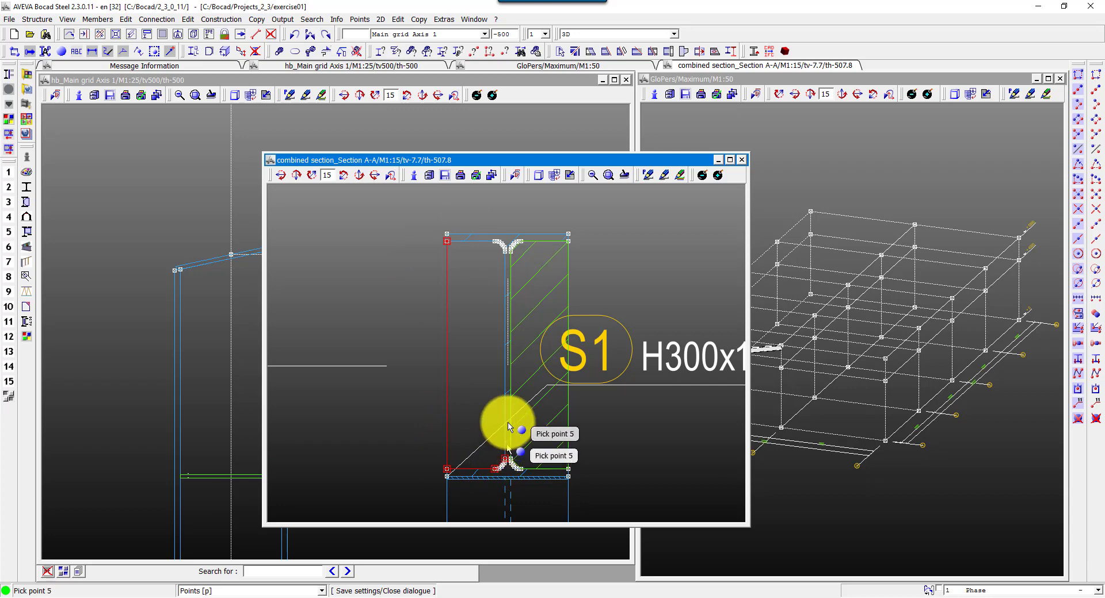
left_click(493, 246)
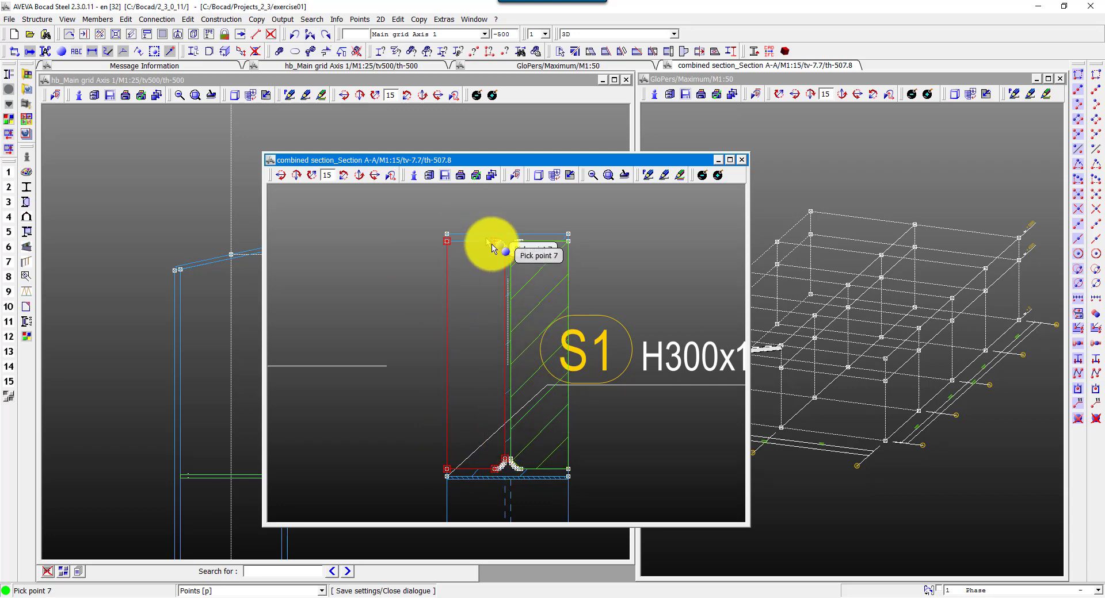
Close Section A-A, zoom to the knee, and weld the inclined stiffener with a 6 mm automatic weld
left_click(743, 162)
left_click_drag(456, 165, 581, 354)
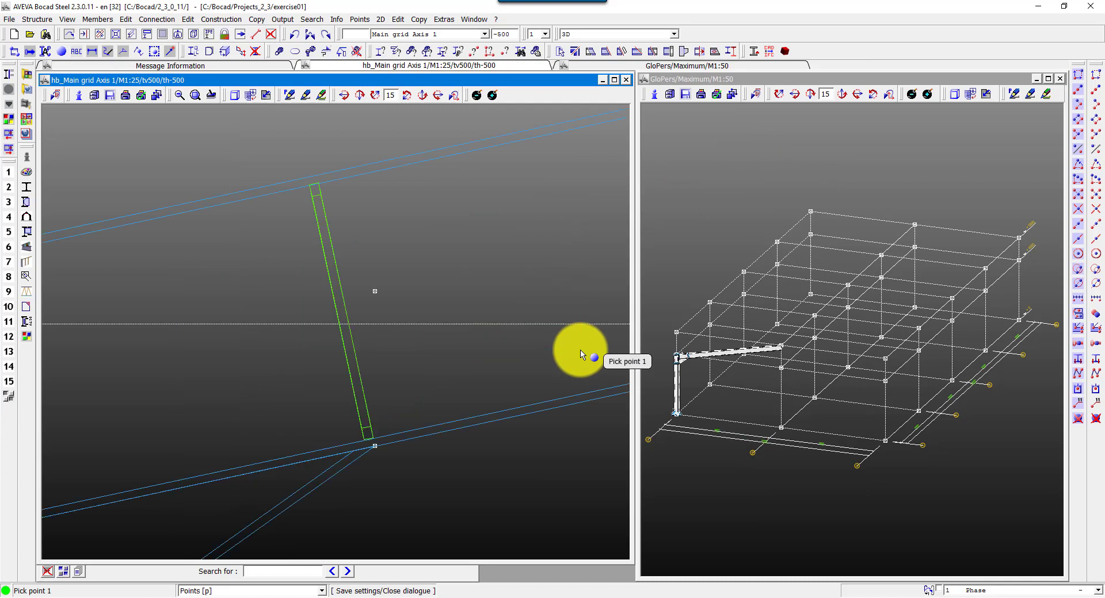
scroll(581, 355, "down", 3)
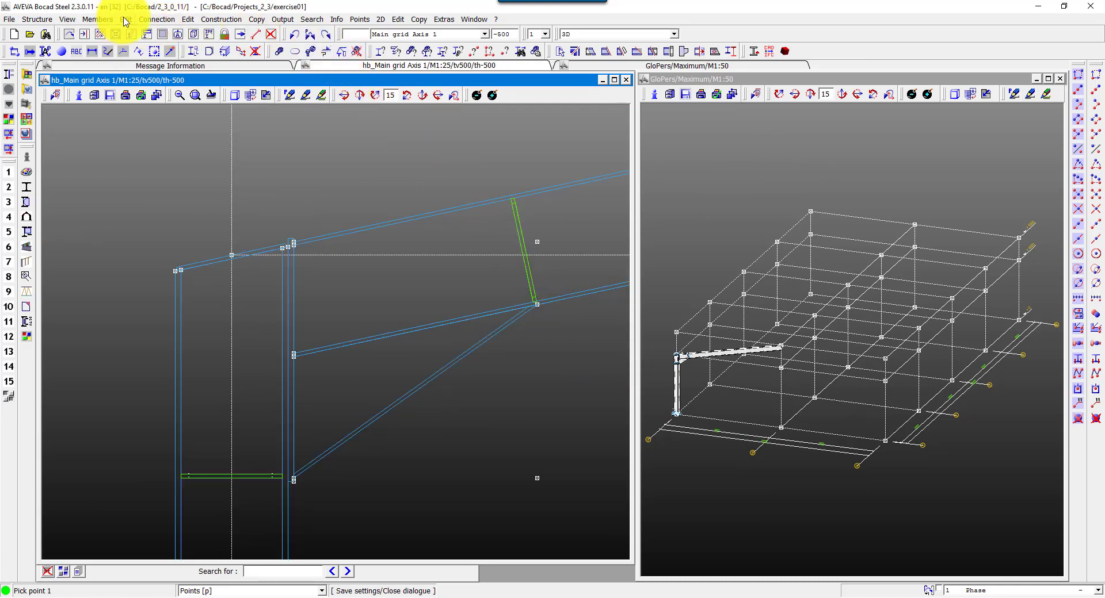
left_click(156, 20)
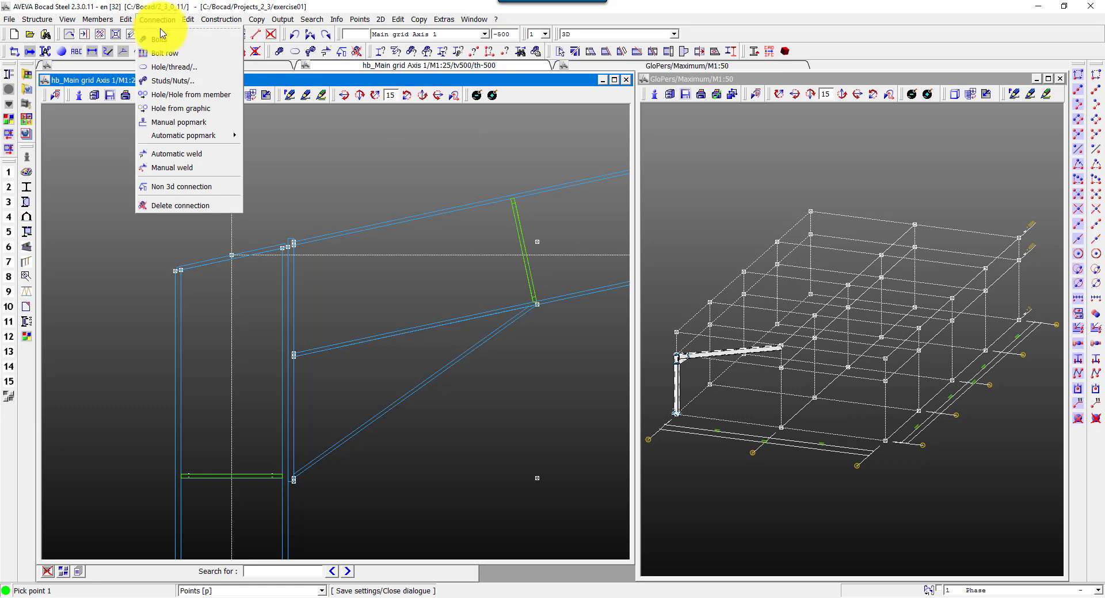
left_click(190, 156)
left_click(561, 298)
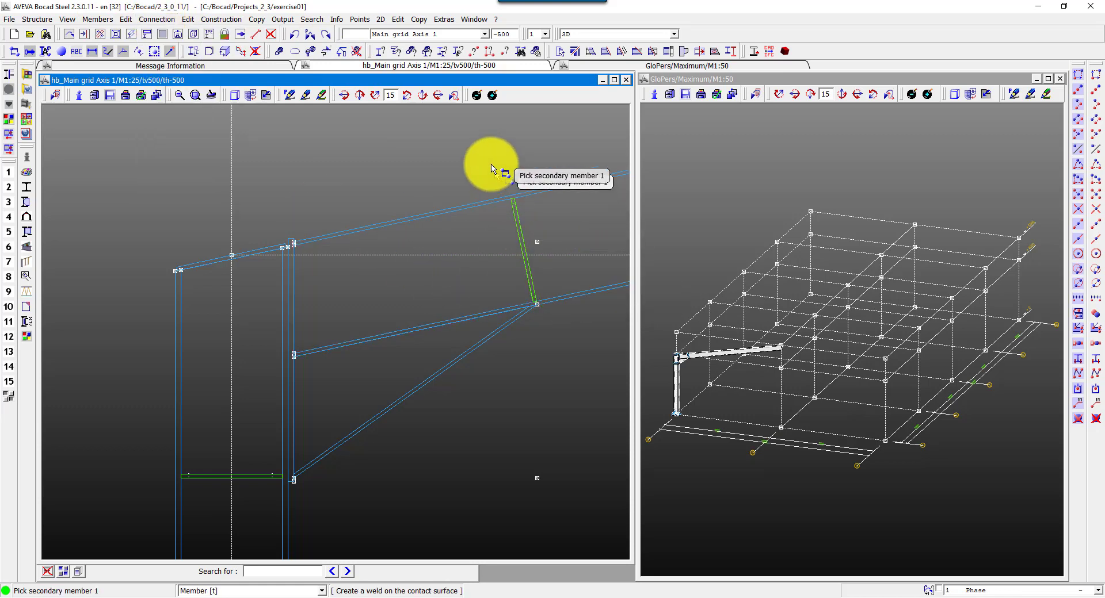
left_click_drag(485, 161, 572, 357)
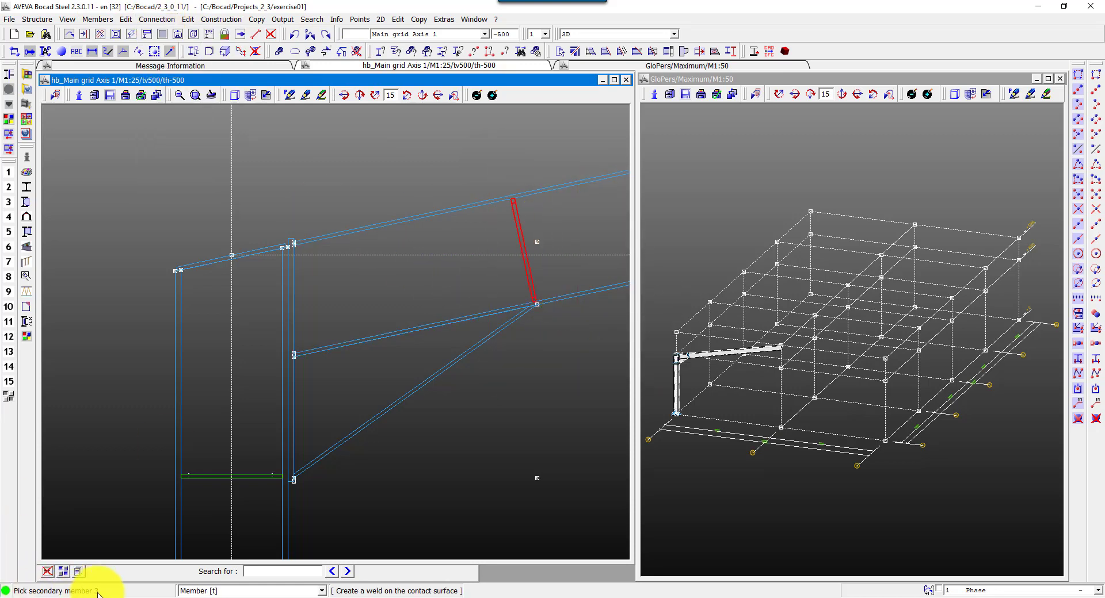
right_click(472, 298)
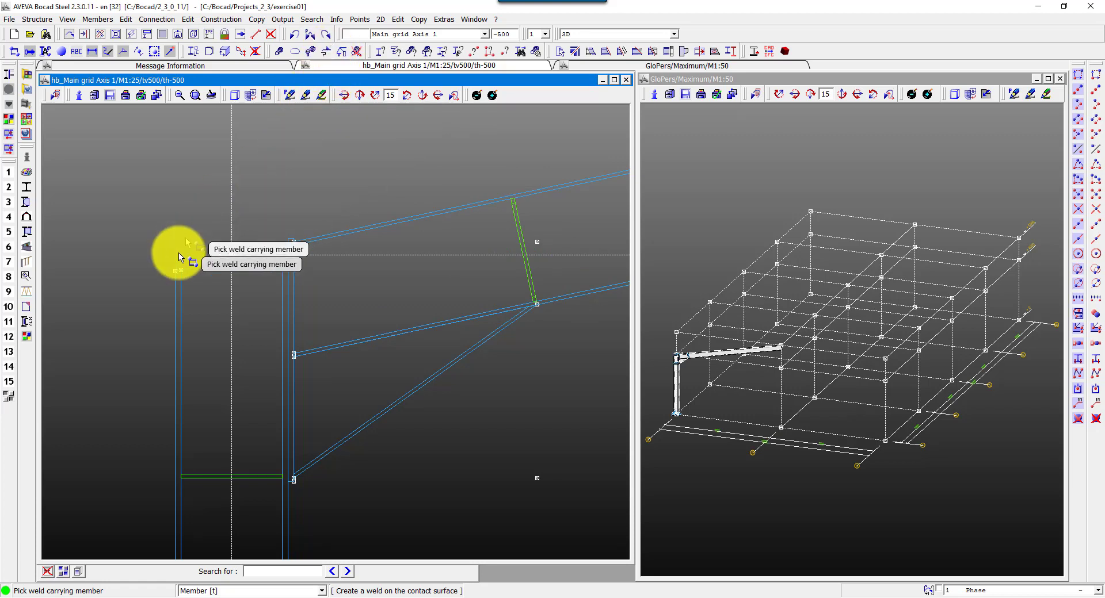
Weld the top beam and both rafters to the column with 6 mm fillet welds
left_click(178, 275)
left_click(241, 253)
right_click(253, 216)
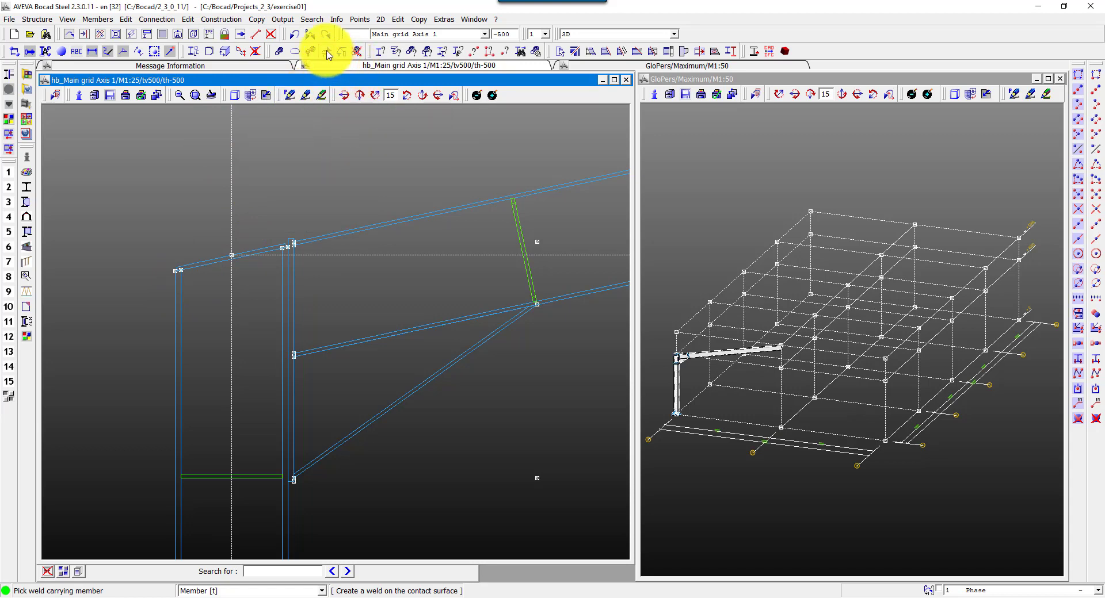
left_click(294, 239)
left_click(332, 233)
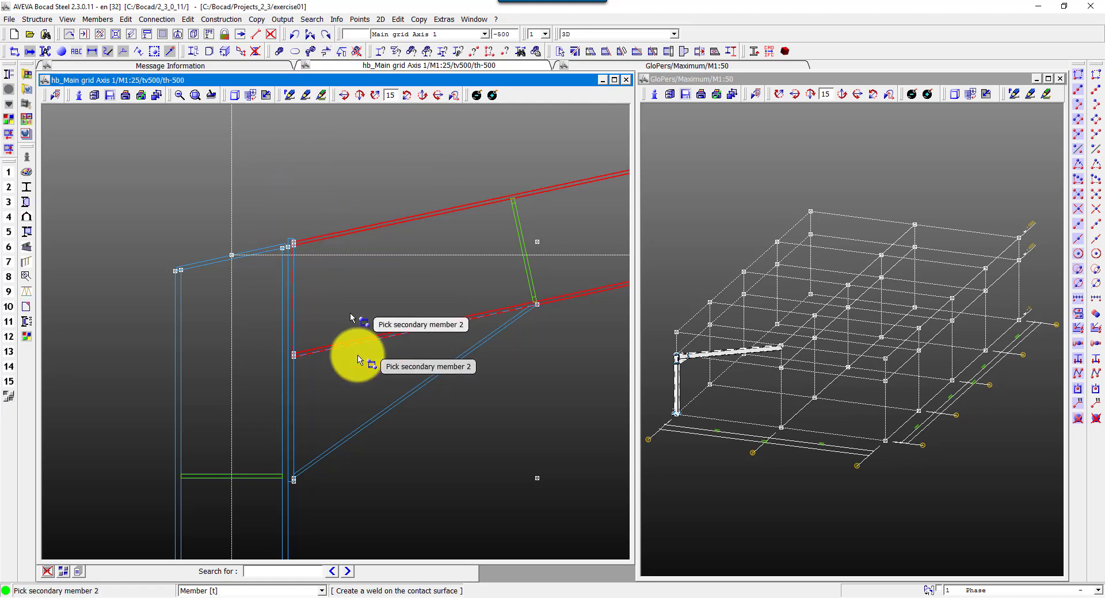
left_click(367, 419)
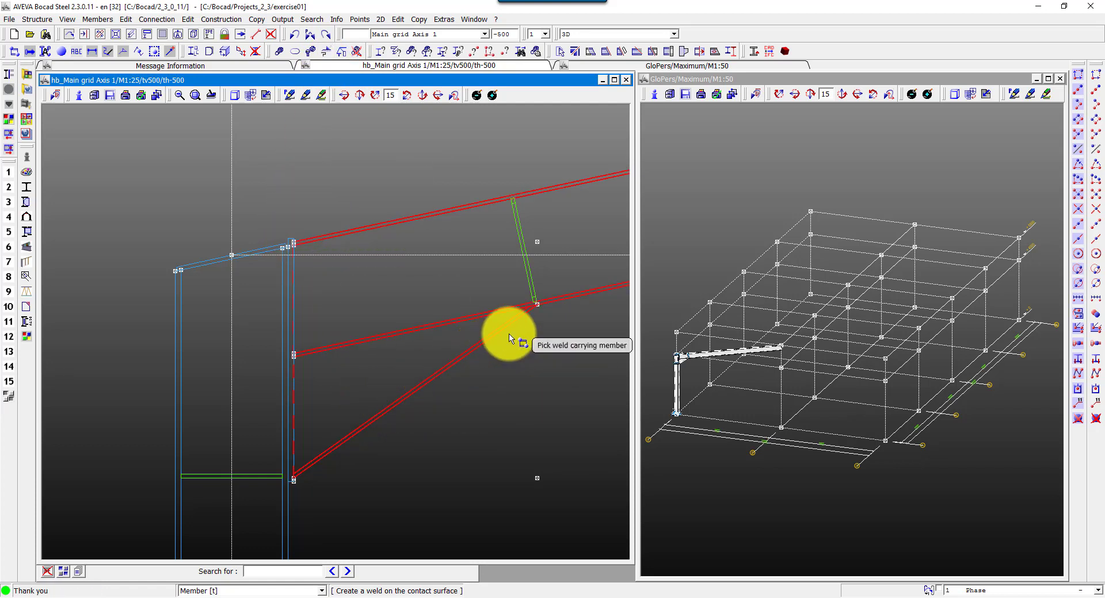
left_click(432, 215)
left_click(483, 347)
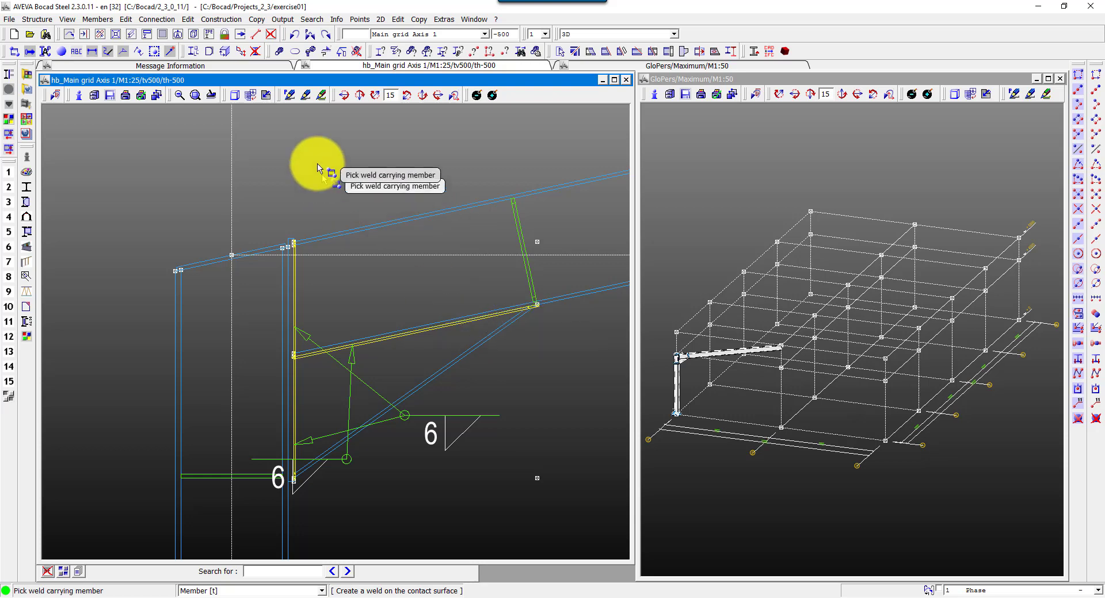
left_click(305, 97)
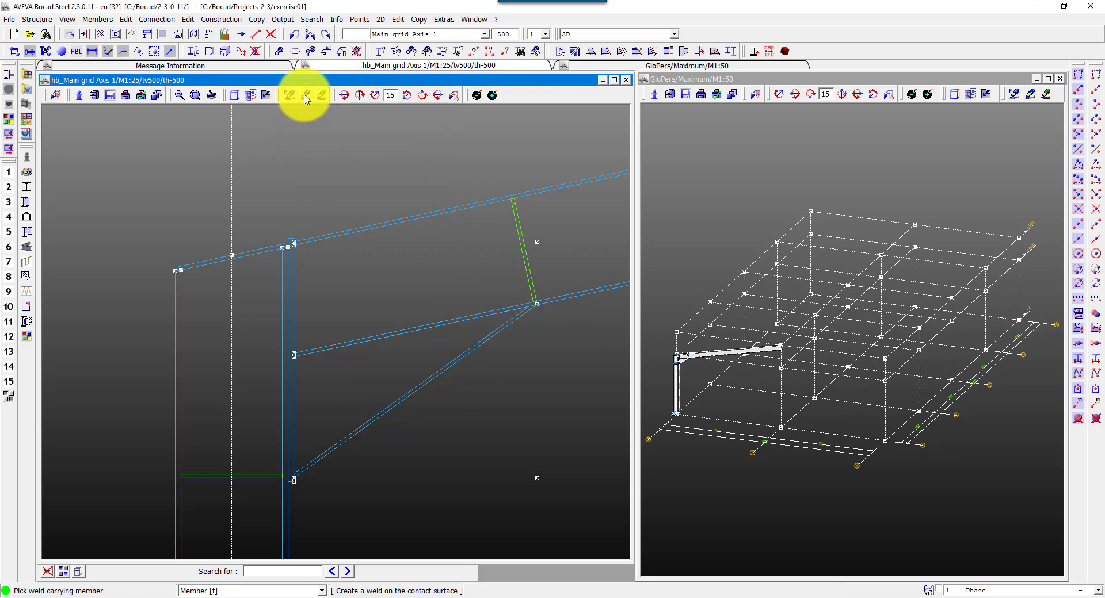
left_click(360, 19)
Add construction points down the column from its top with DY spacing 3:-80,-140,2:-80
left_click(374, 39)
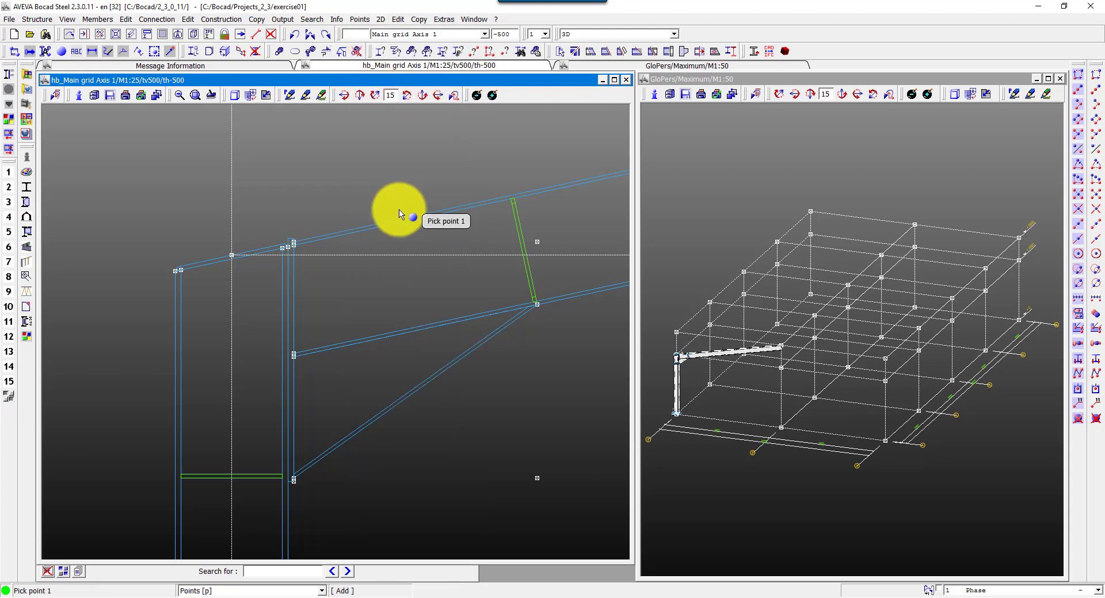
left_click(400, 214)
double_click(709, 285)
type("3:-80,-140,2:-80")
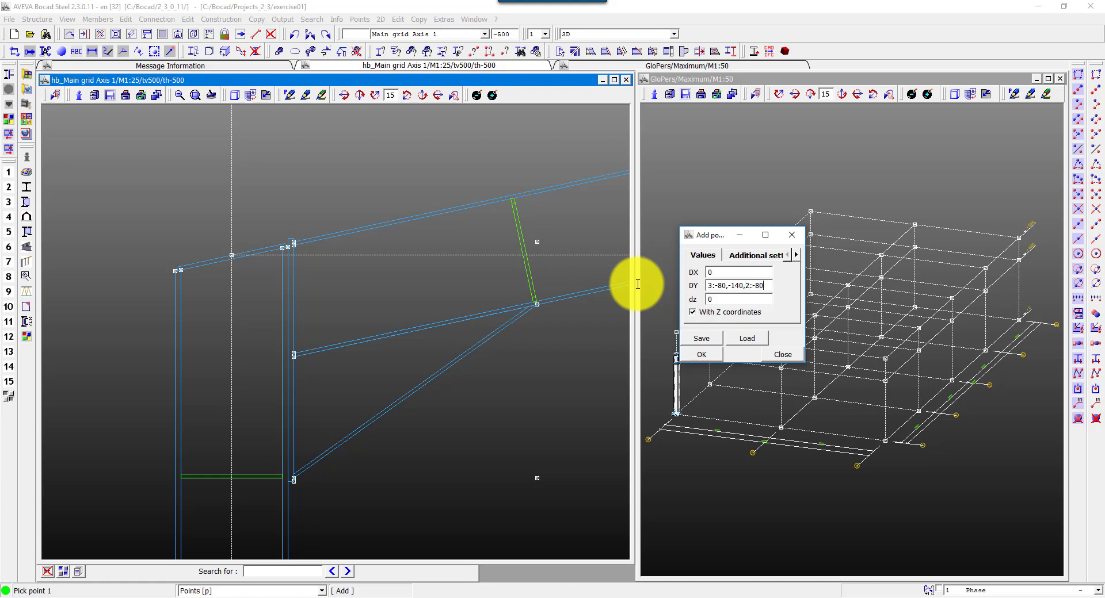
left_click(703, 355)
left_click(303, 238)
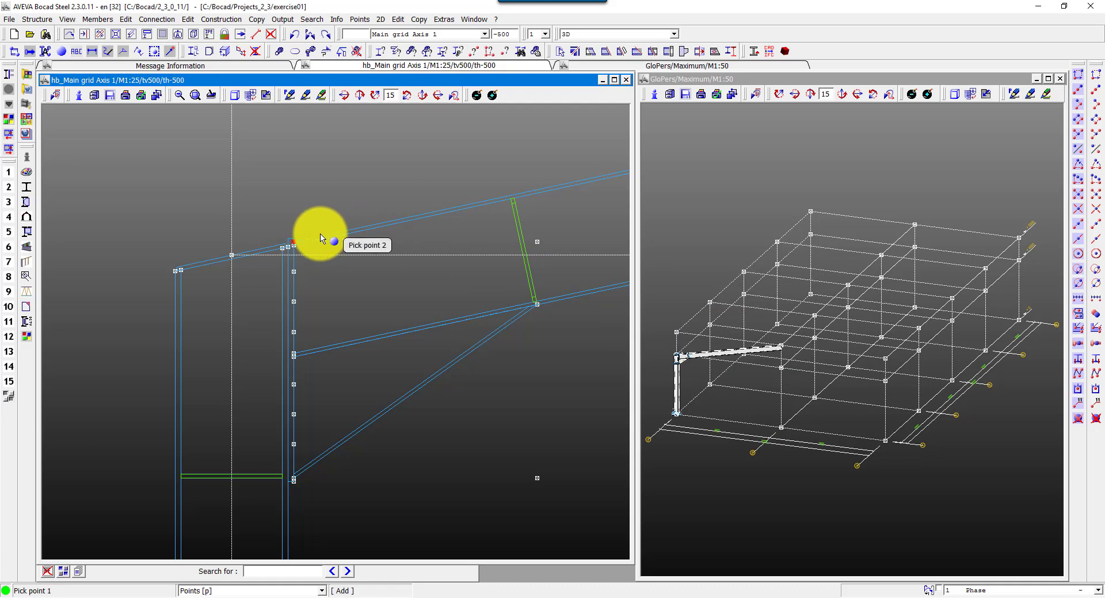
left_click(293, 414)
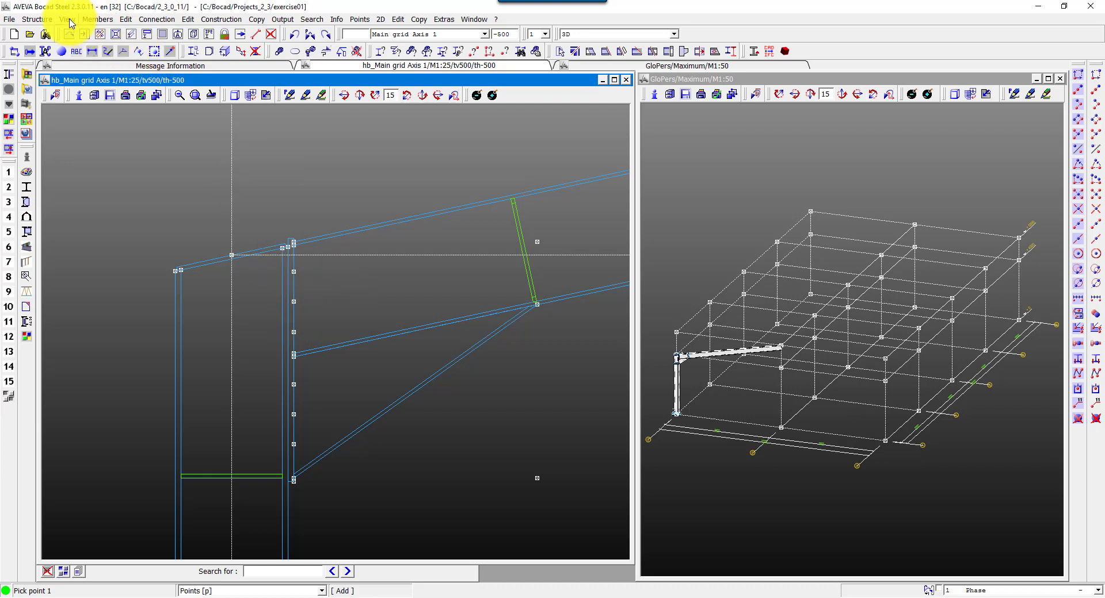
Start M16x55 bolts and set the point position DZ offset to a:-40,40
left_click(153, 22)
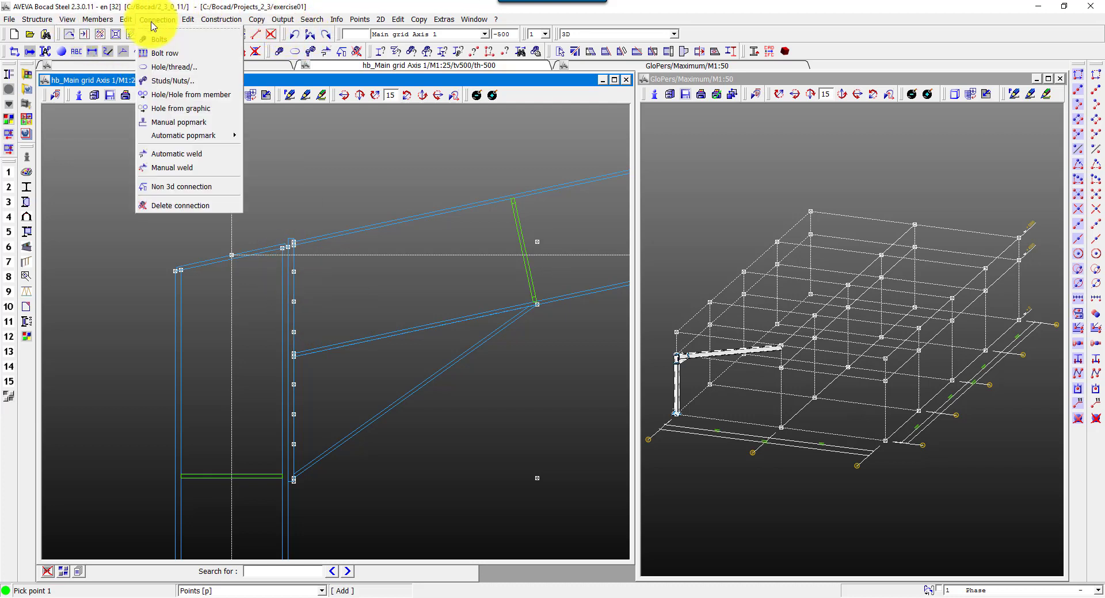
left_click(161, 41)
right_click(297, 164)
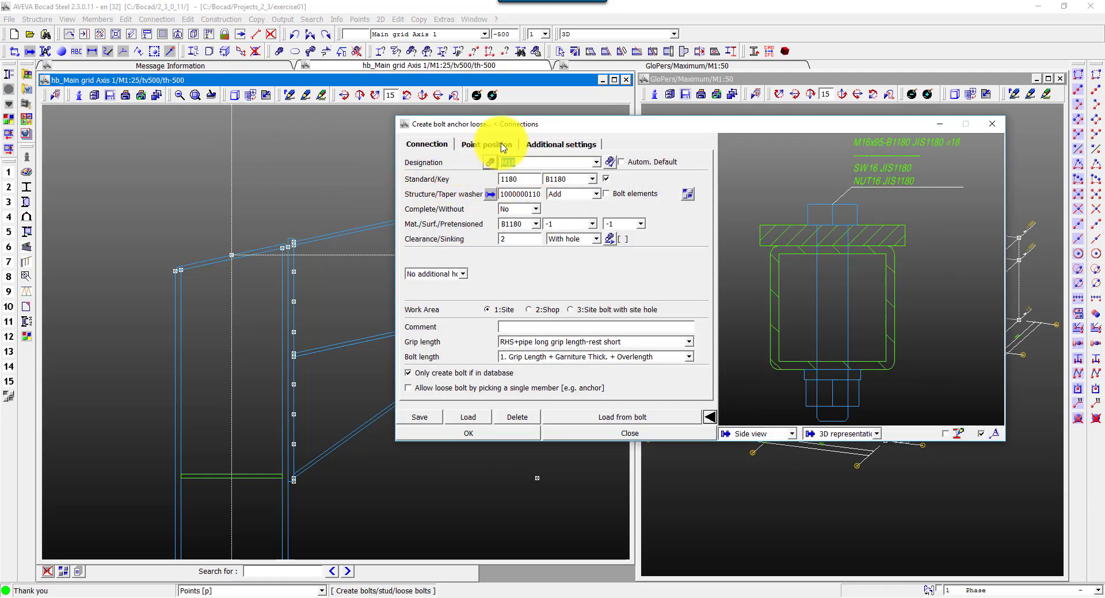
left_click(501, 146)
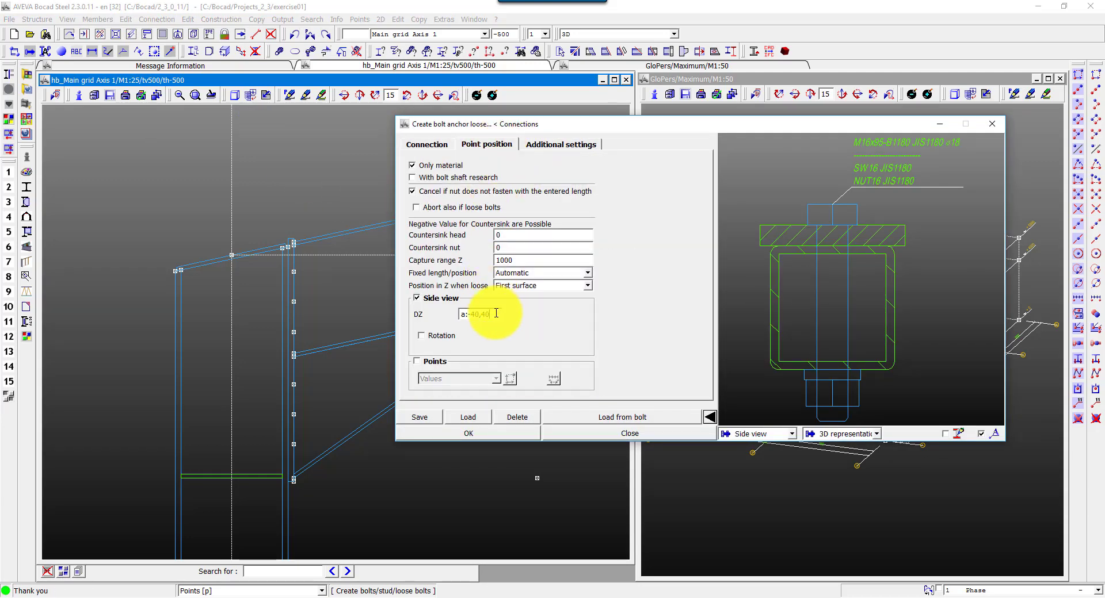
left_click_drag(496, 313, 410, 312)
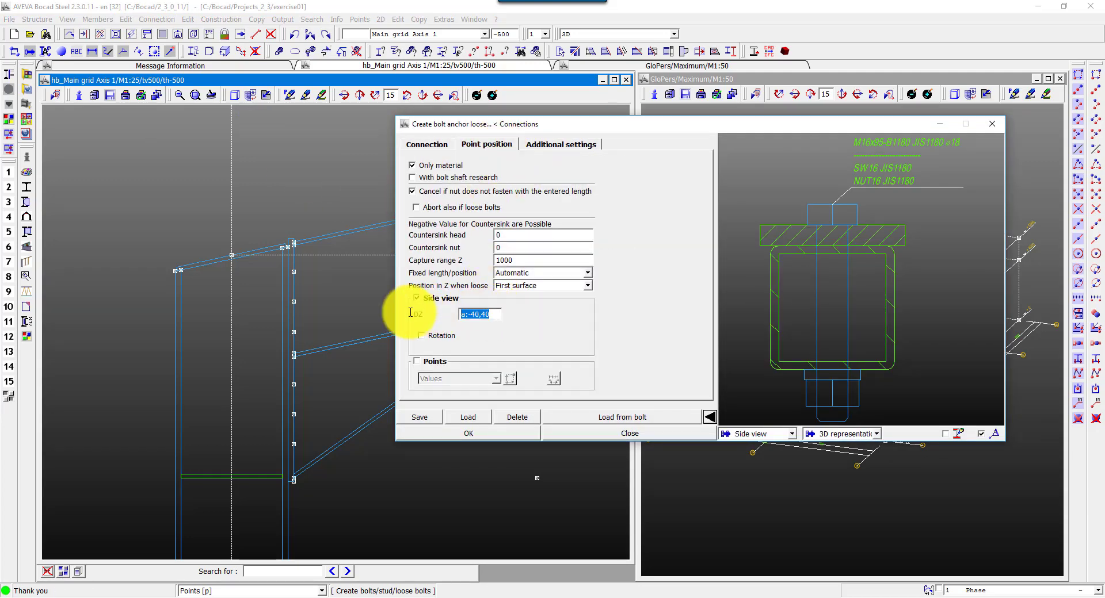
left_click(407, 433)
Pick four bolt points on the end plate and the column to place the bolts
left_click(294, 384)
left_click(293, 332)
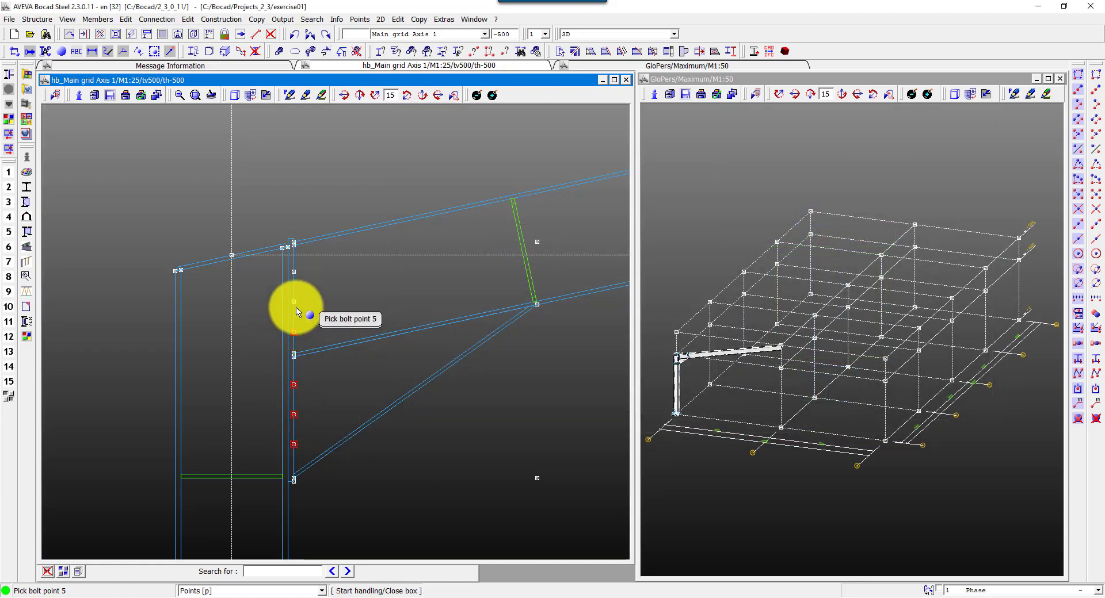
left_click(294, 301)
left_click(294, 272)
key("Return")
left_click(283, 497)
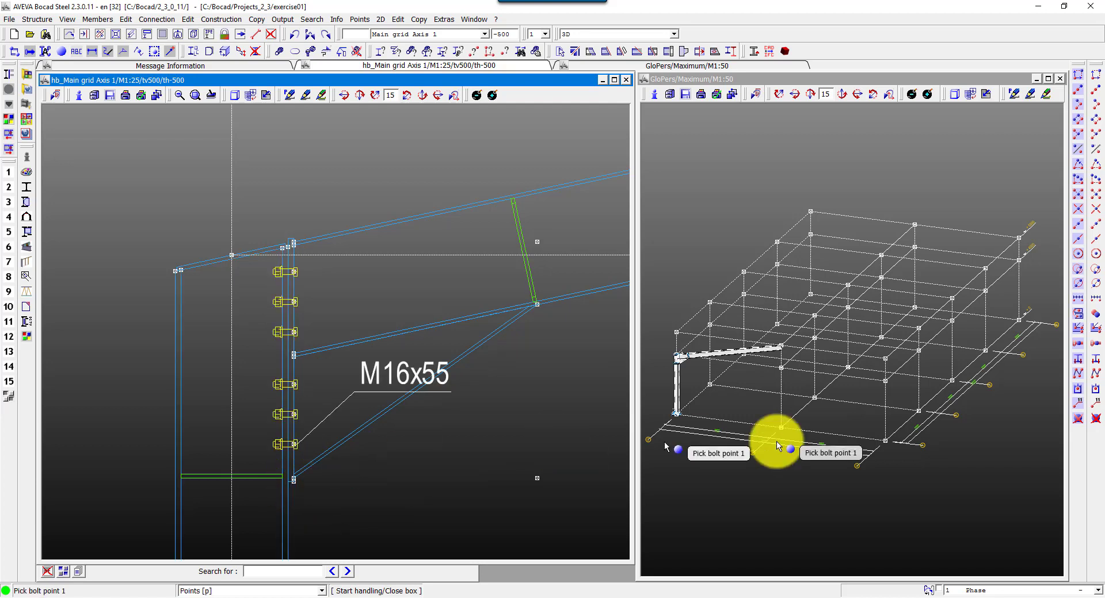
scroll(678, 350, "up", 5)
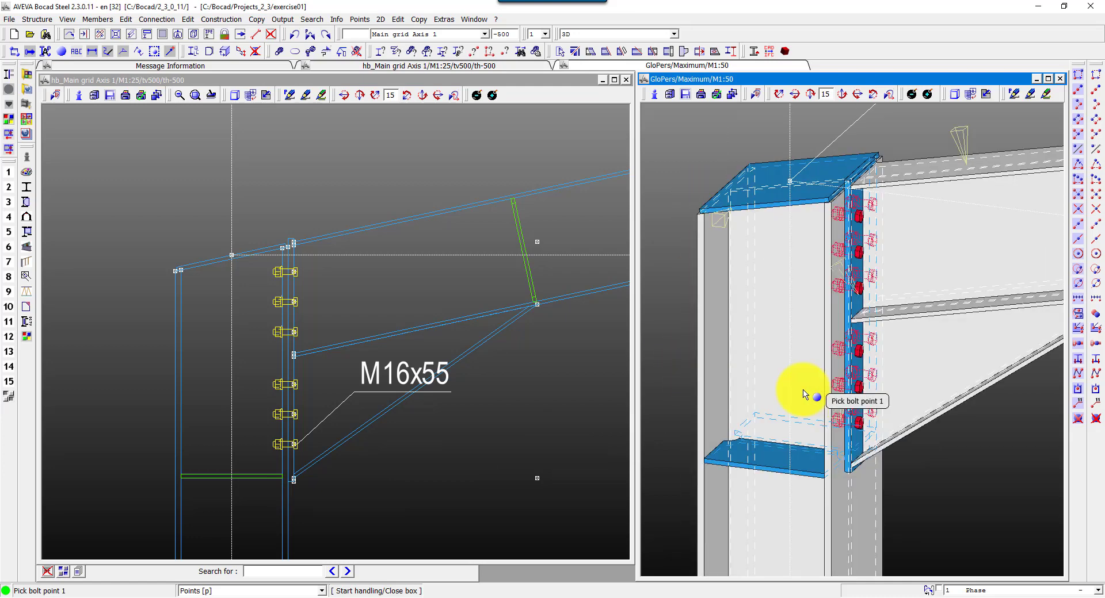
scroll(805, 394, "down", 5)
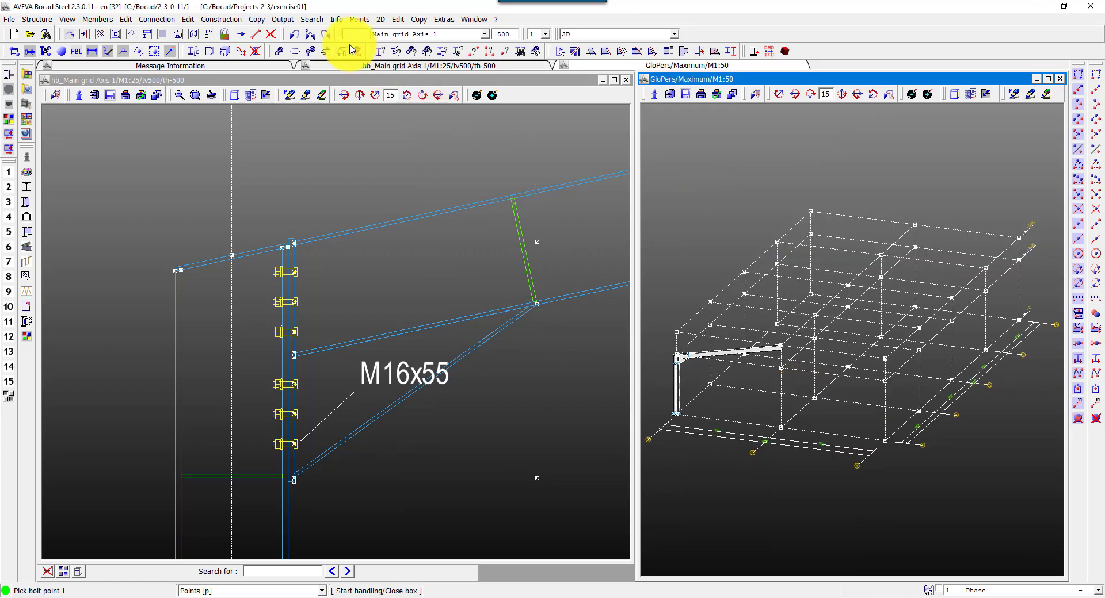
Undo the bolts, then open a 1:5 single front member-plane view of the column showing all members
left_click(294, 34)
key("Return")
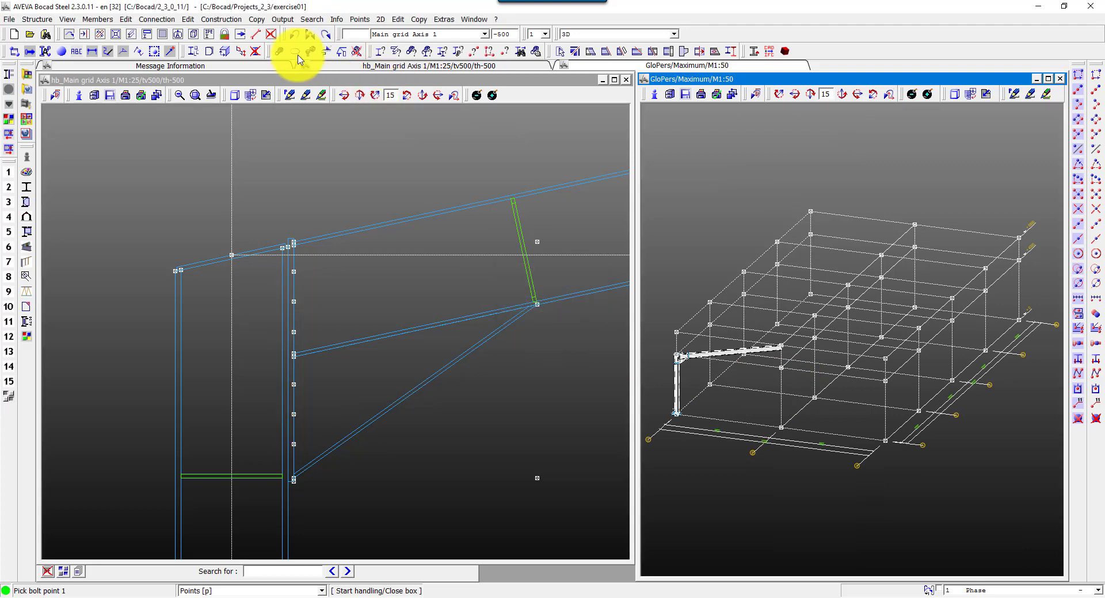
left_click(69, 20)
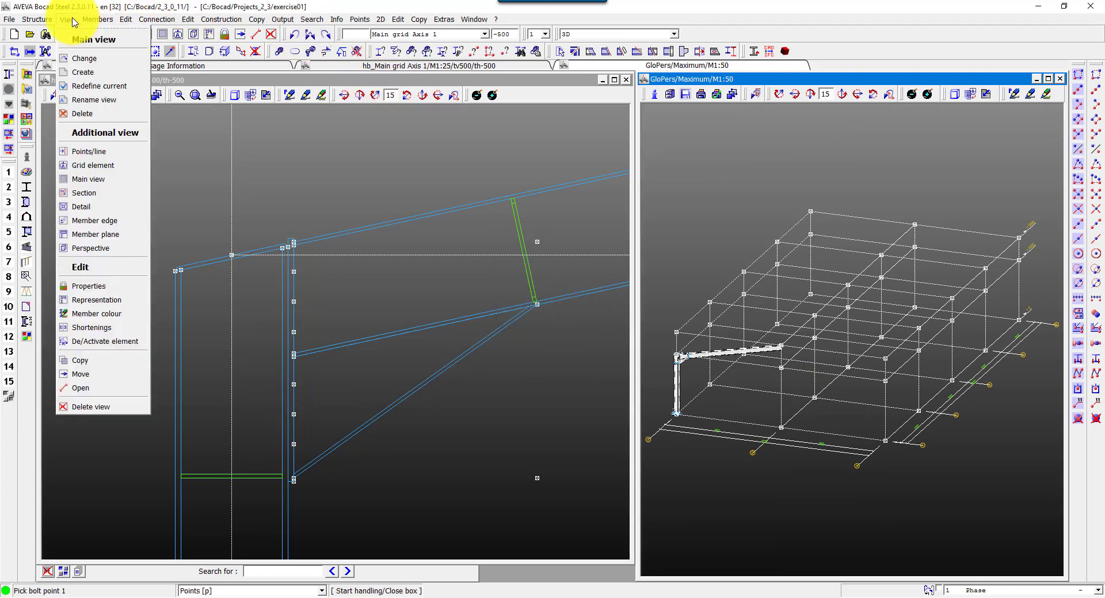
left_click(102, 236)
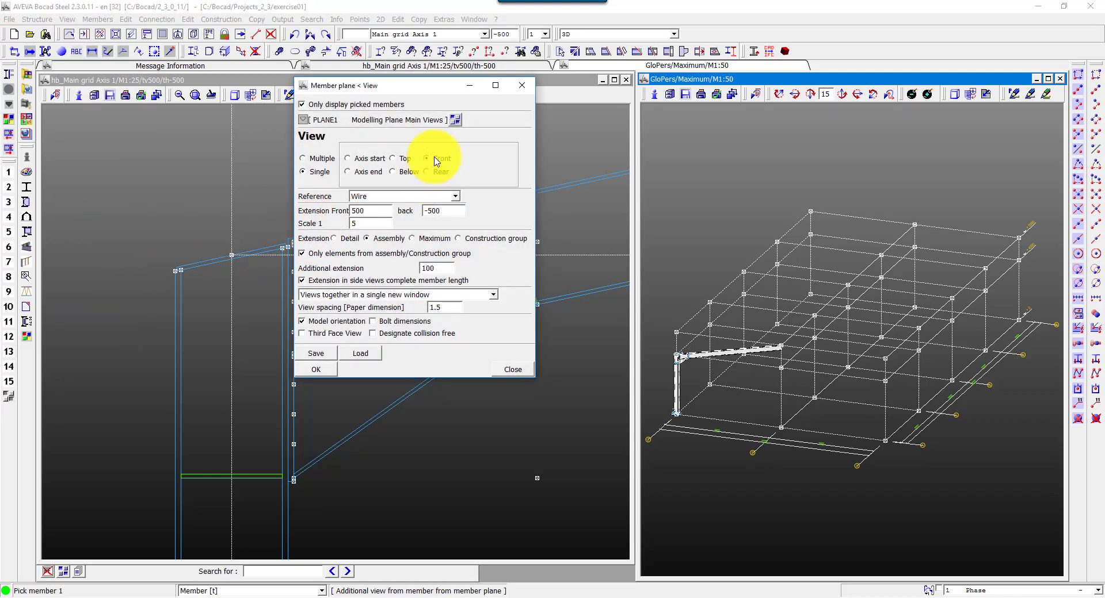
left_click(380, 104)
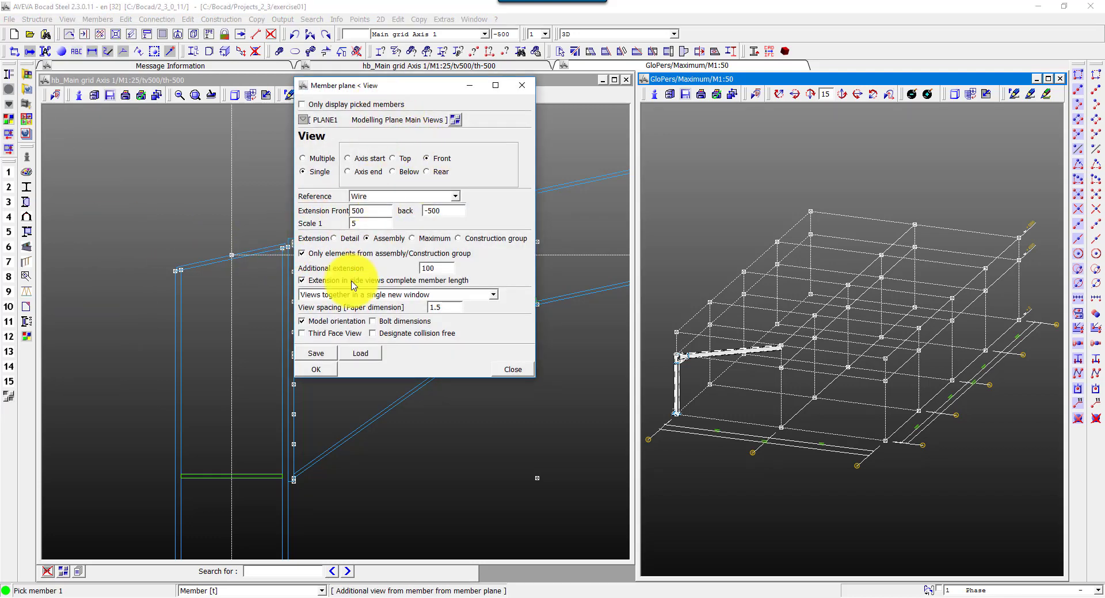
left_click(317, 370)
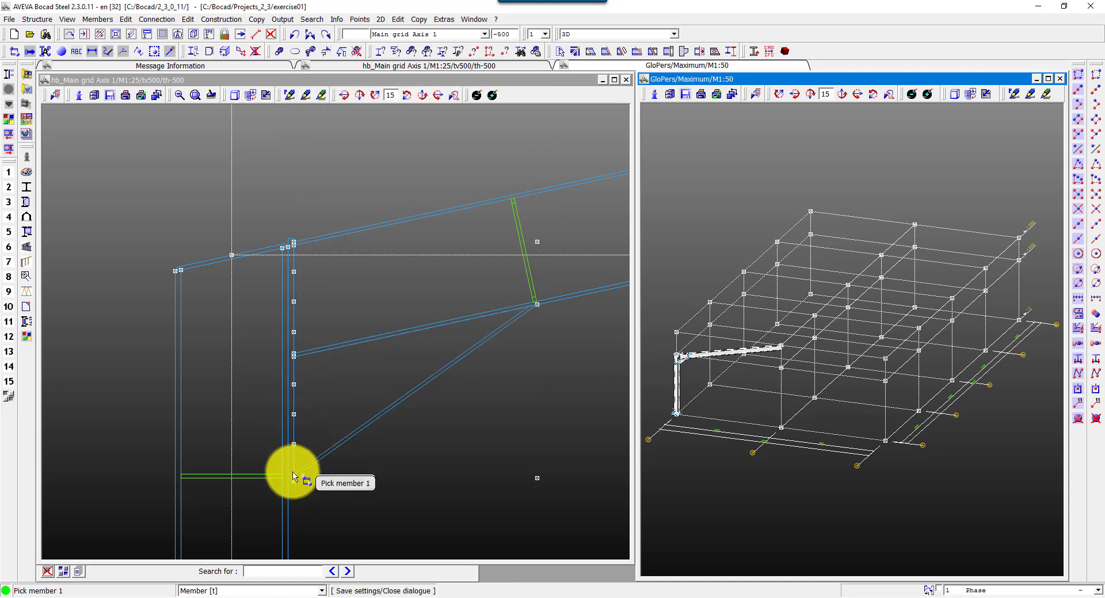
left_click(294, 486)
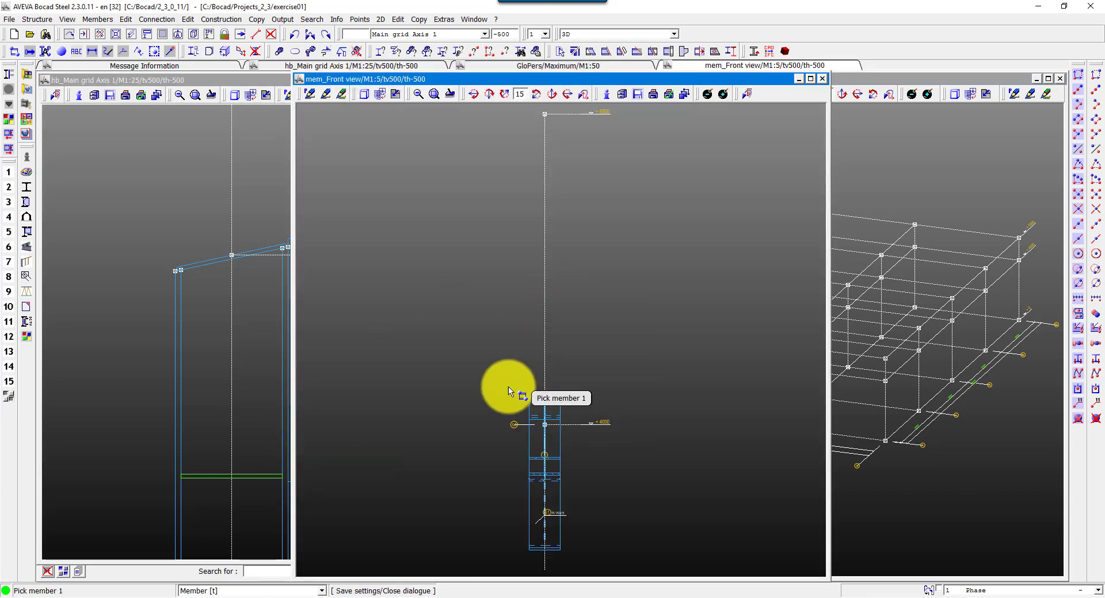
Copy the five column node points into the 1:5 front view
left_click_drag(604, 79, 759, 79)
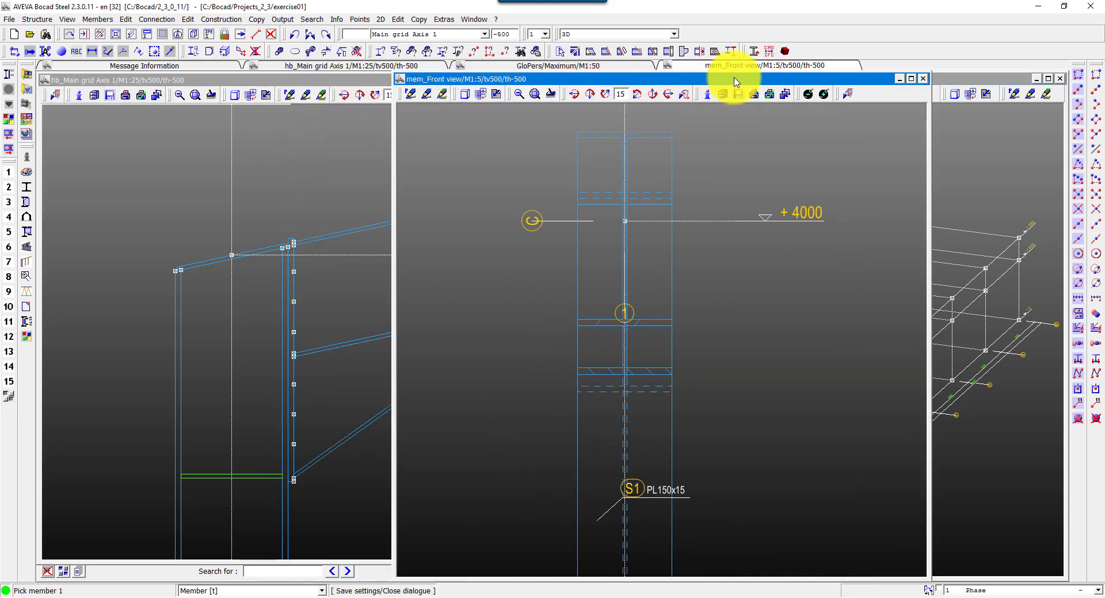
left_click(359, 19)
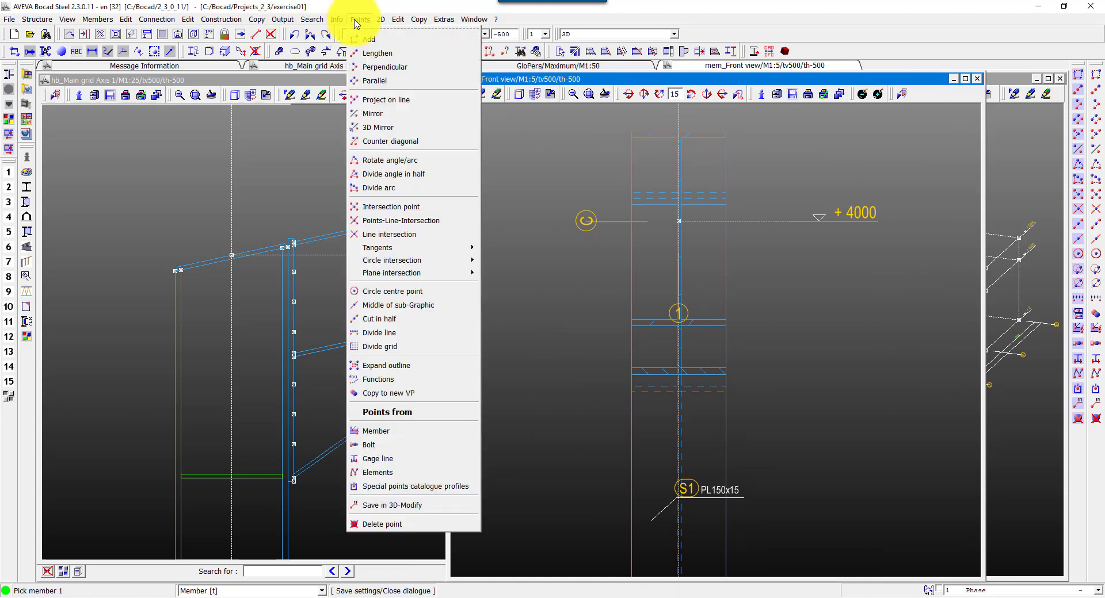
left_click(396, 393)
left_click(293, 414)
left_click(293, 384)
left_click(293, 331)
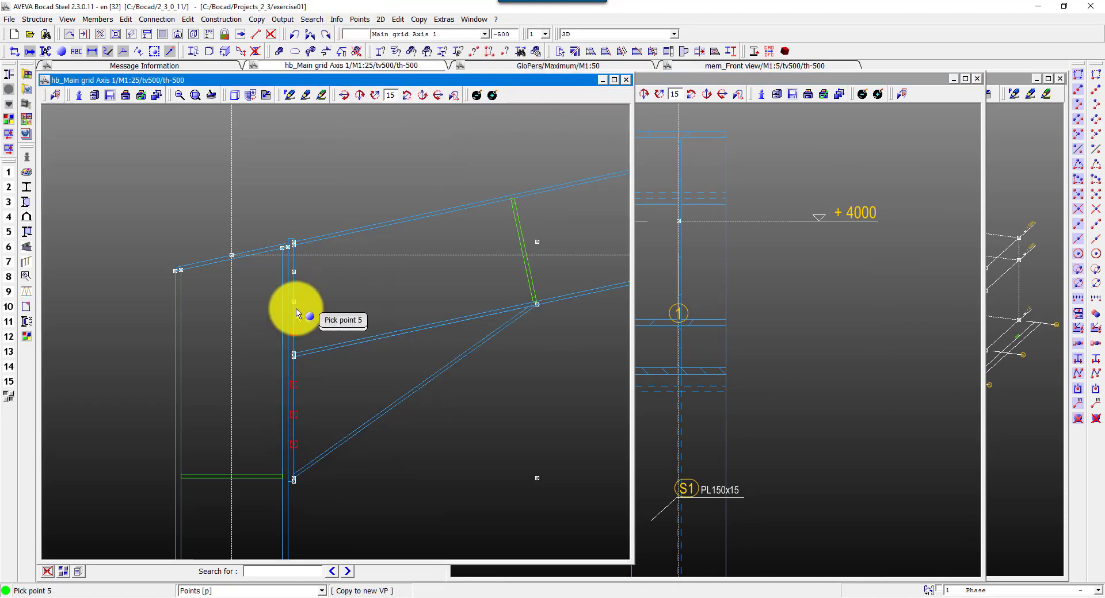
left_click(294, 302)
left_click(293, 272)
right_click(514, 269)
left_click(679, 293)
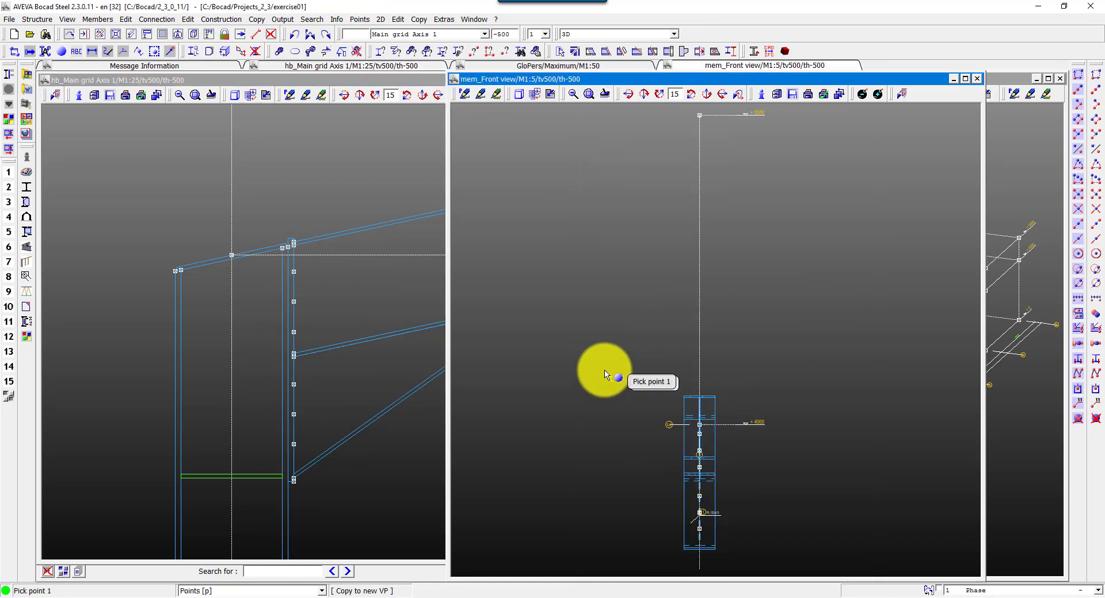
left_click_drag(604, 370, 777, 562)
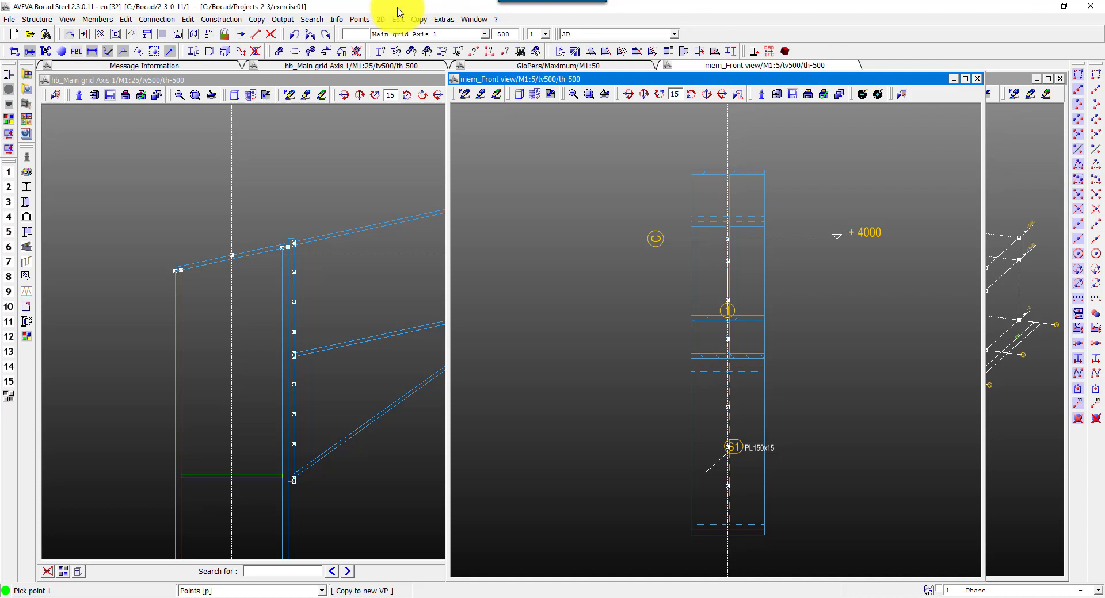
Add parallel construction points at distance 40 beside the three upper bolt rows
left_click(362, 19)
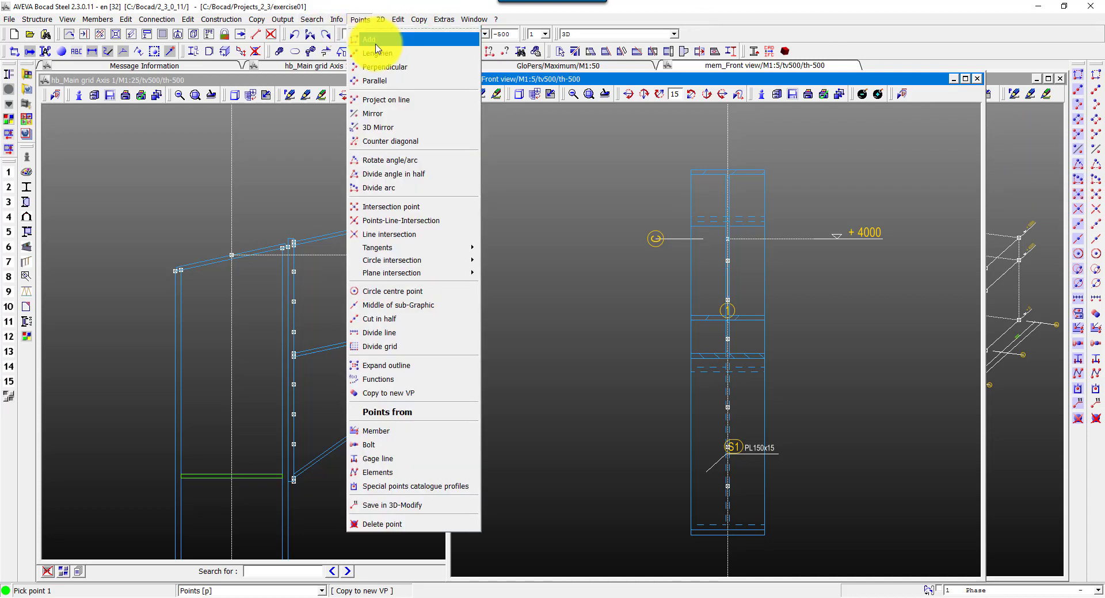
left_click(397, 80)
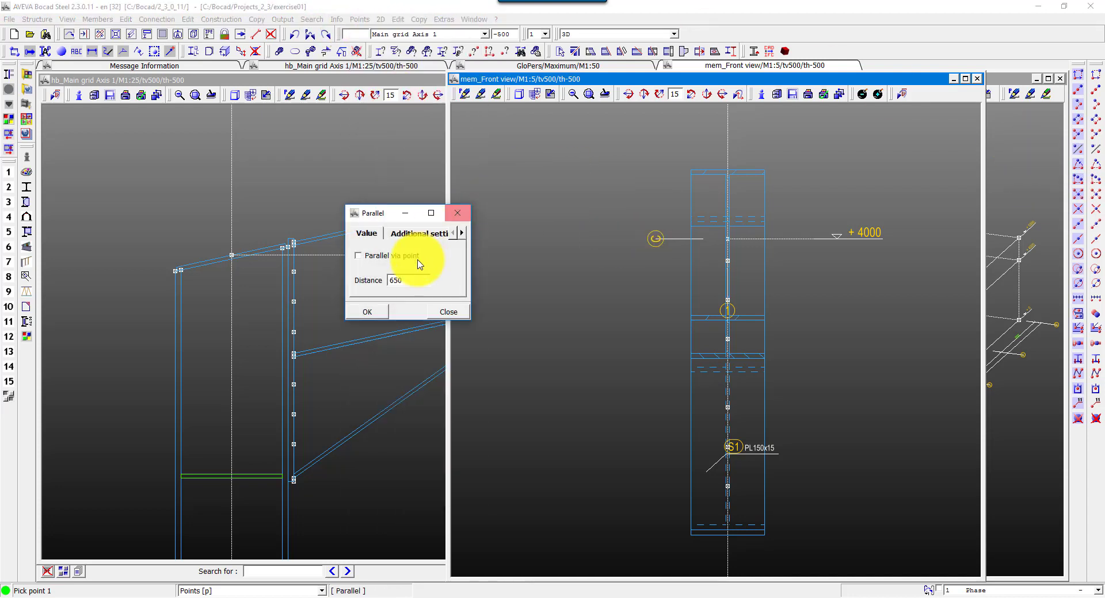
type("40,-80")
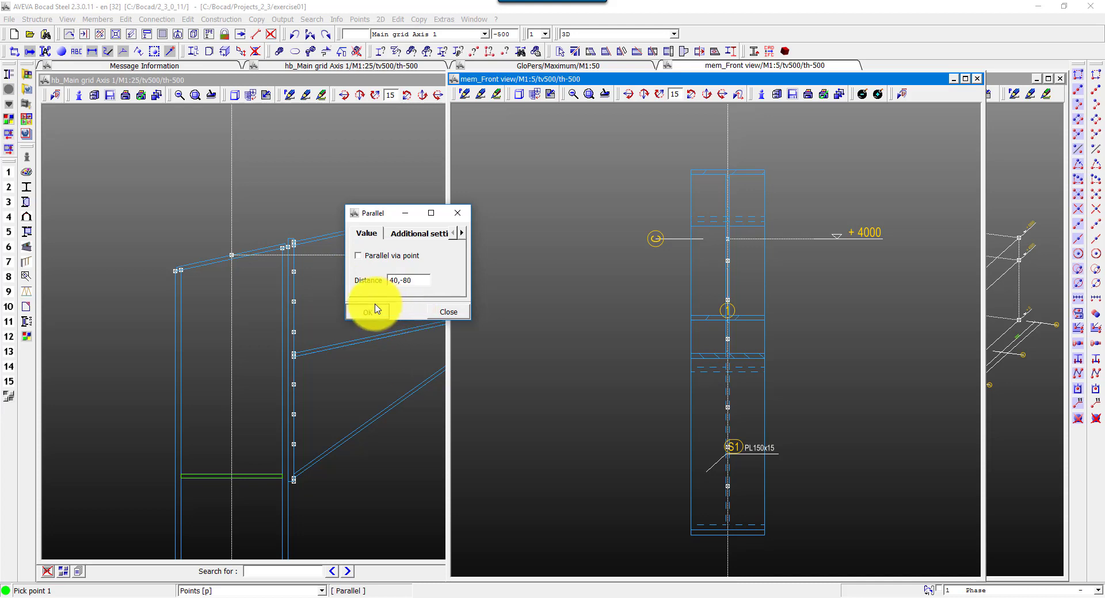
left_click(375, 309)
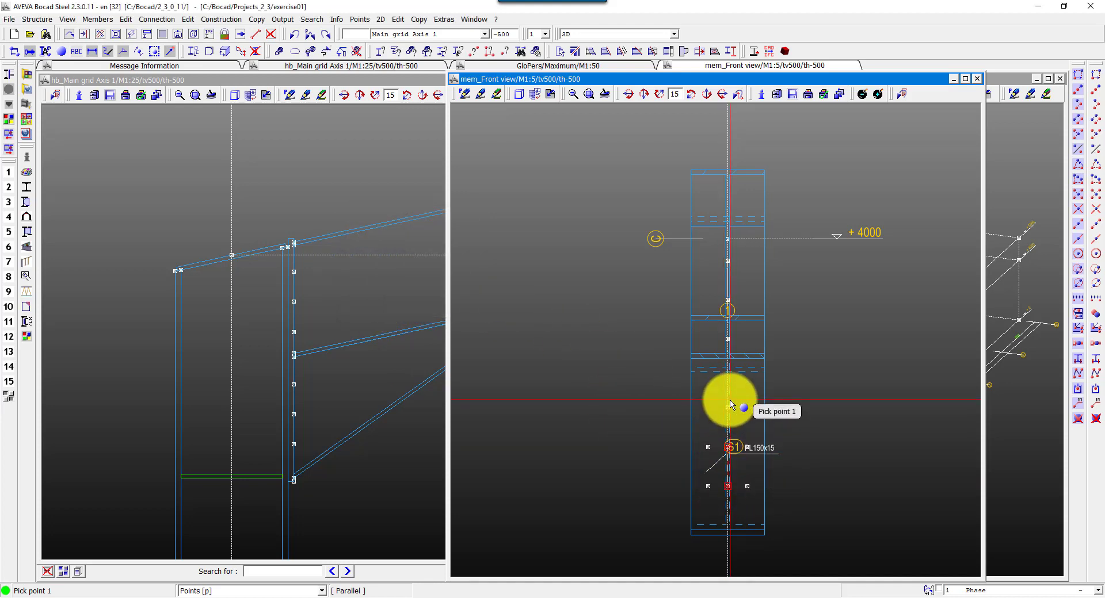
left_click(728, 339)
left_click(727, 299)
left_click(727, 260)
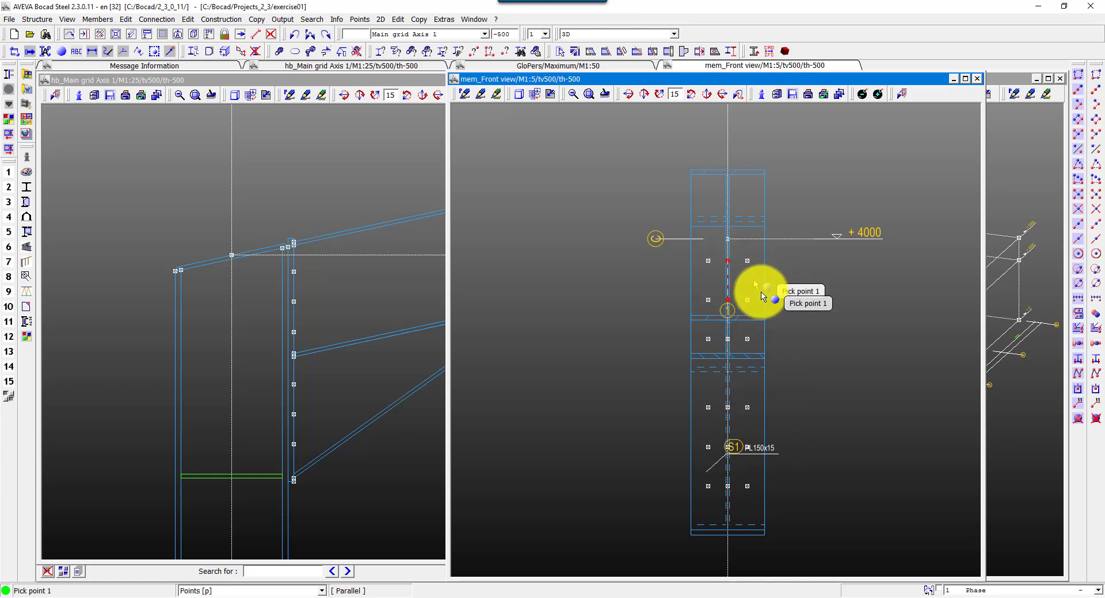
left_click(149, 21)
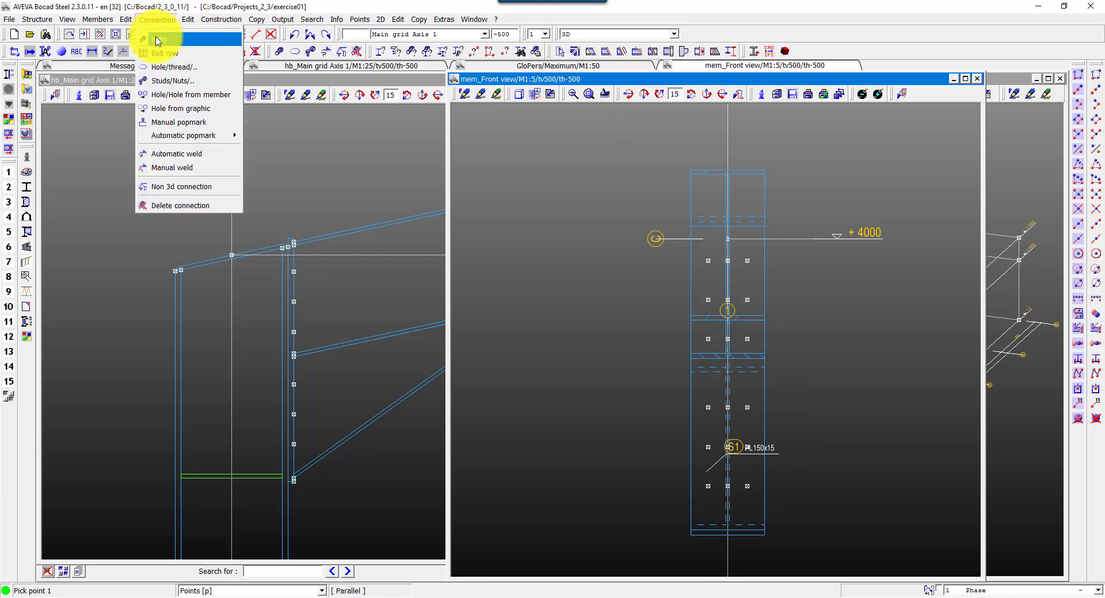
Start bolts with M16 size, side view offset turned off
left_click(157, 39)
left_click(487, 143)
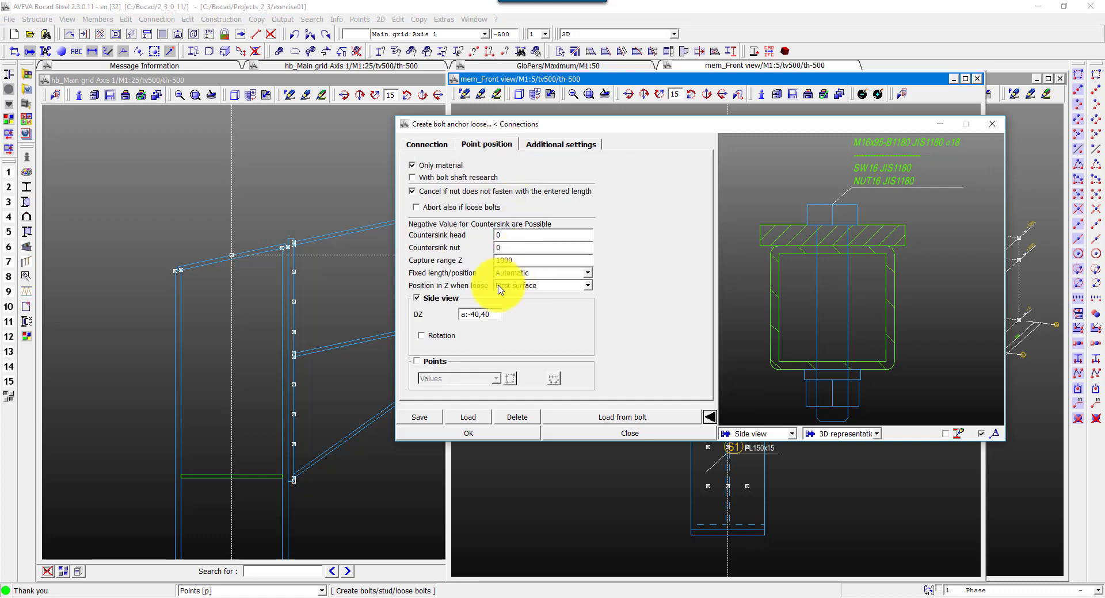
left_click(416, 298)
left_click(426, 144)
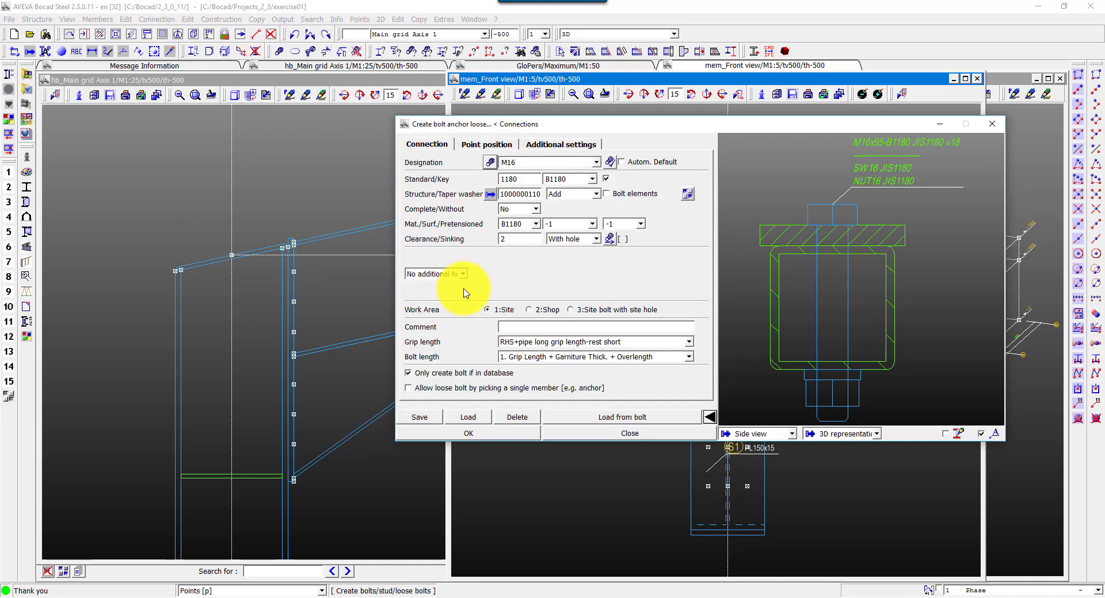
left_click(457, 441)
Pick the 12 bolt positions, two per row across six rows on the end plate
left_click(708, 486)
left_click(747, 486)
left_click(708, 447)
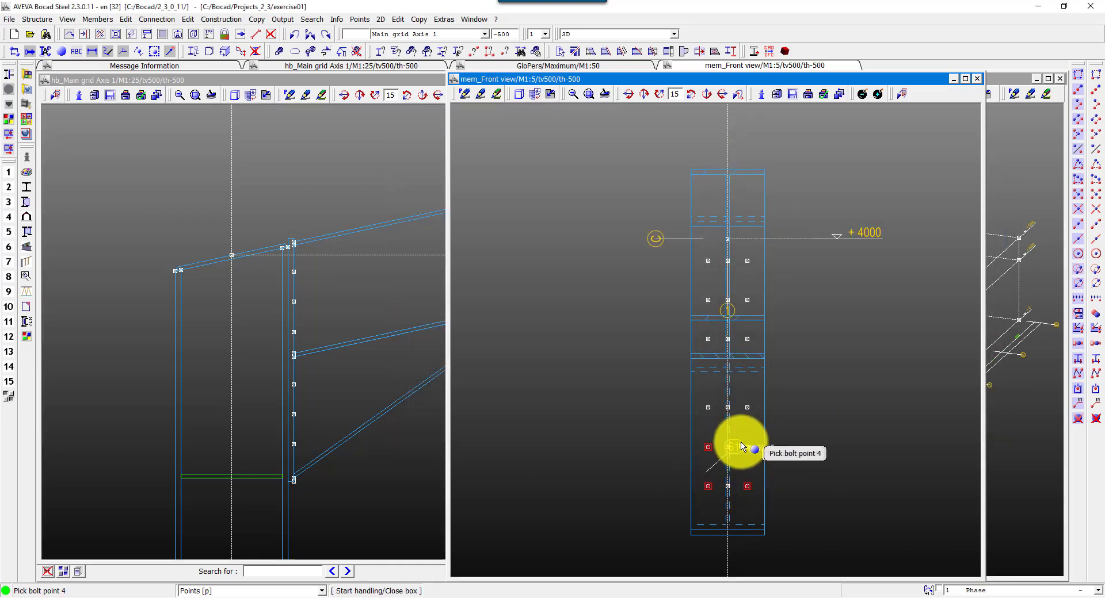
left_click(747, 447)
left_click(707, 407)
left_click(747, 407)
left_click(708, 339)
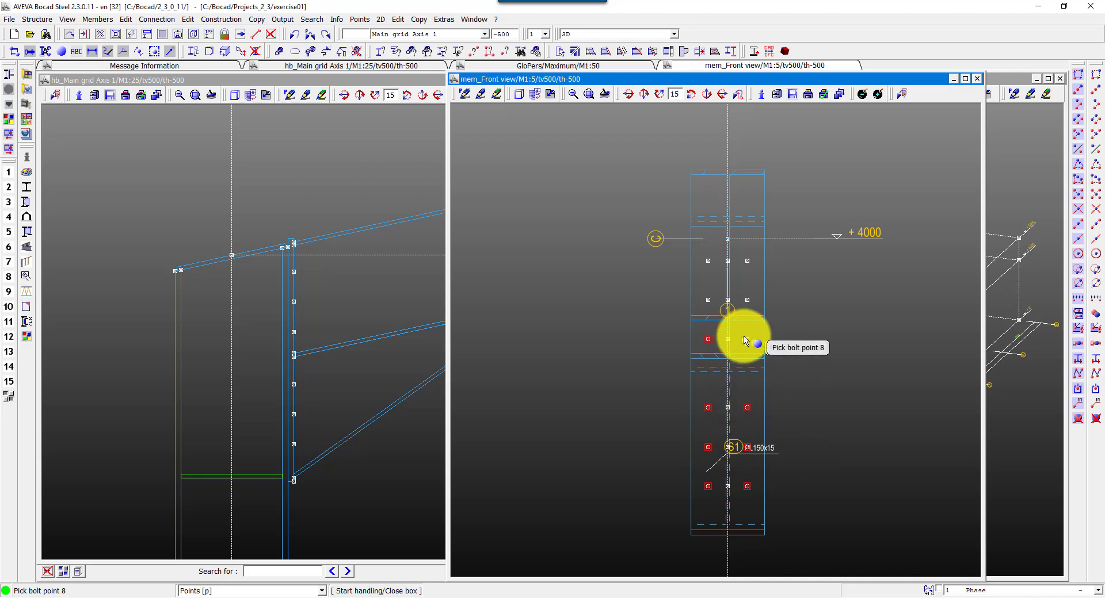
left_click(747, 339)
left_click(708, 300)
left_click(747, 300)
left_click(708, 260)
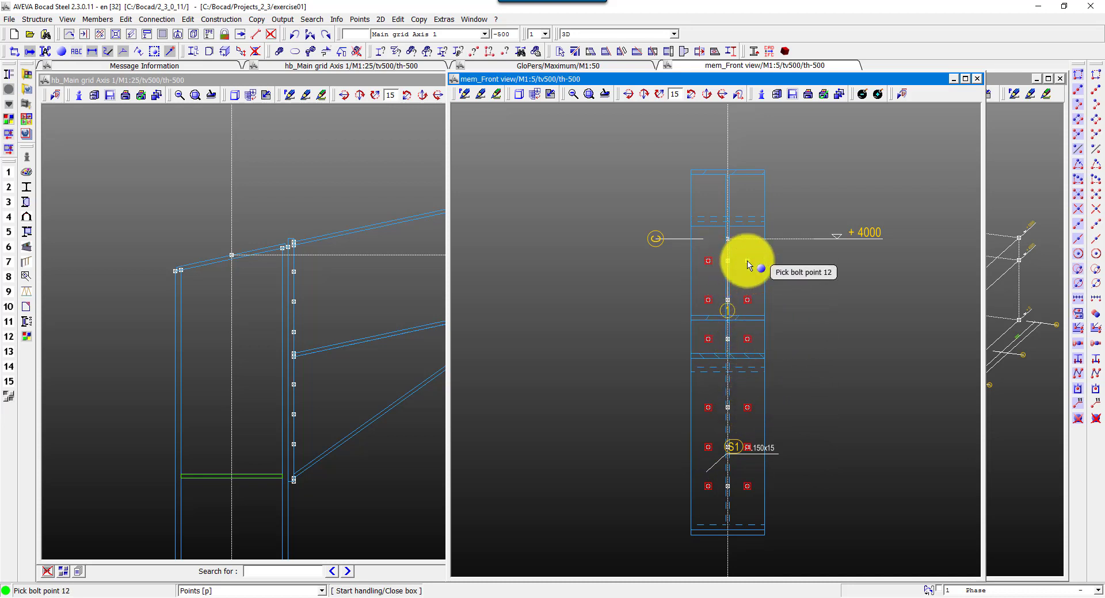
left_click(747, 262)
Pick the column and end plate to create the 12 bolts, then close the front view
left_click(290, 486)
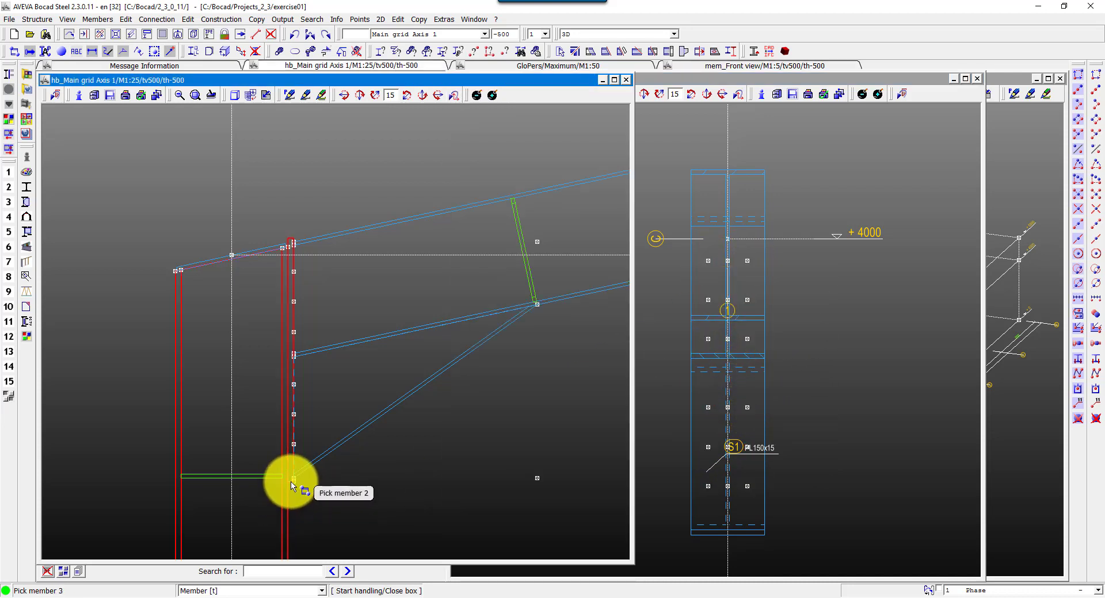
left_click(292, 486)
left_click(800, 326)
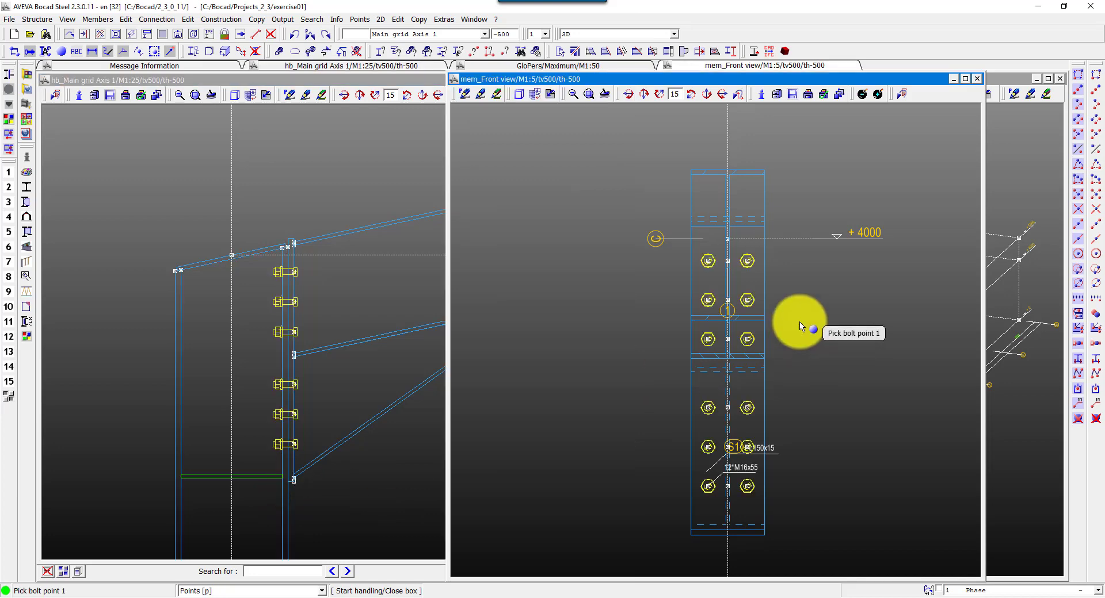
left_click(978, 81)
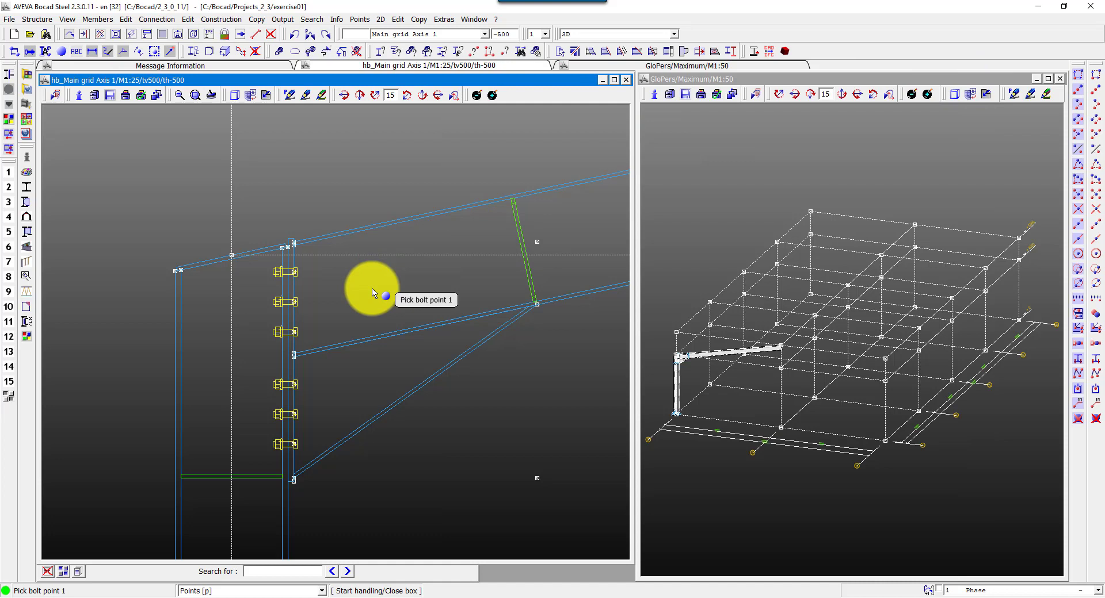
left_click(337, 19)
left_click(345, 75)
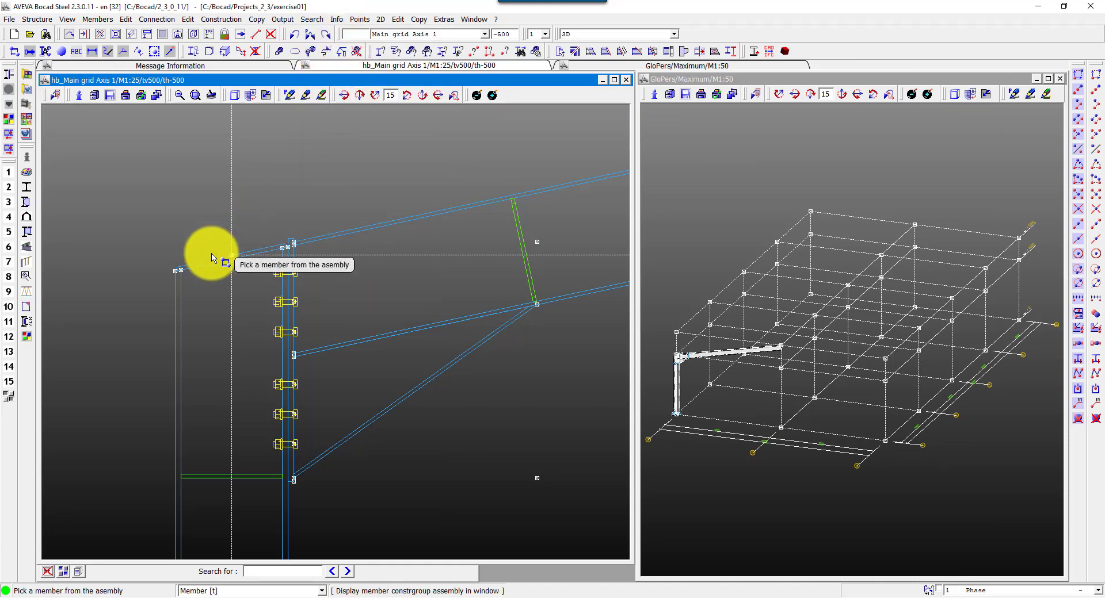
left_click(211, 256)
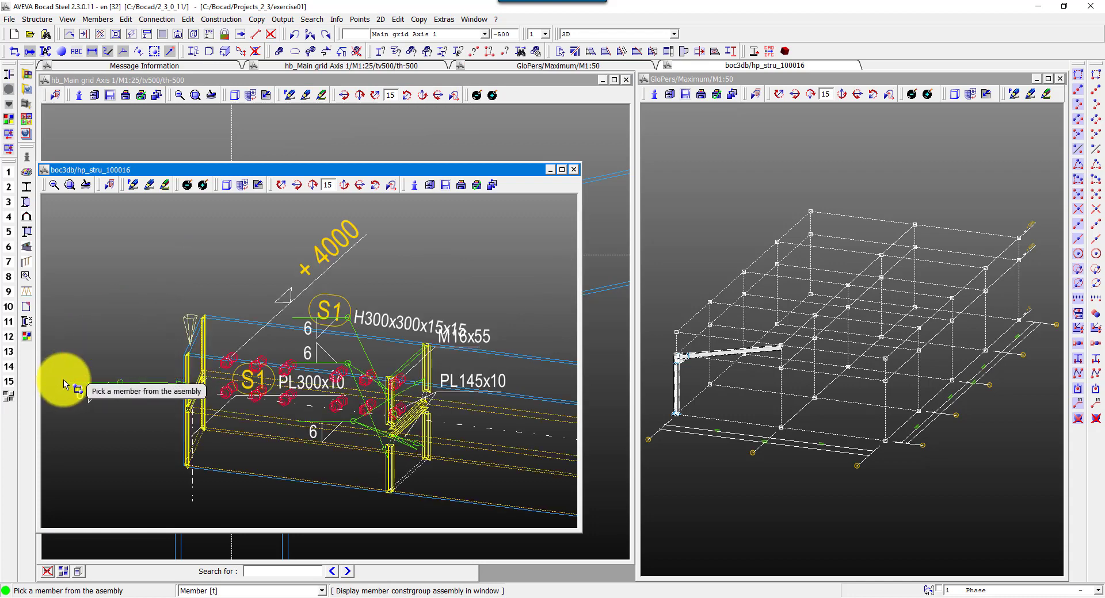
left_click(574, 171)
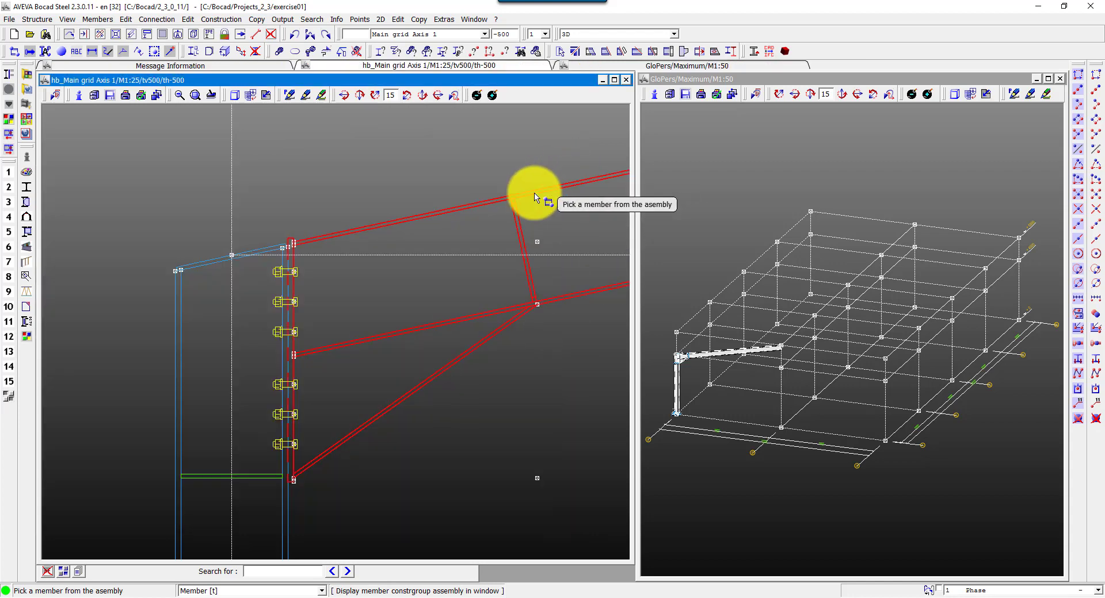
left_click(534, 198)
left_click_drag(172, 444, 321, 535)
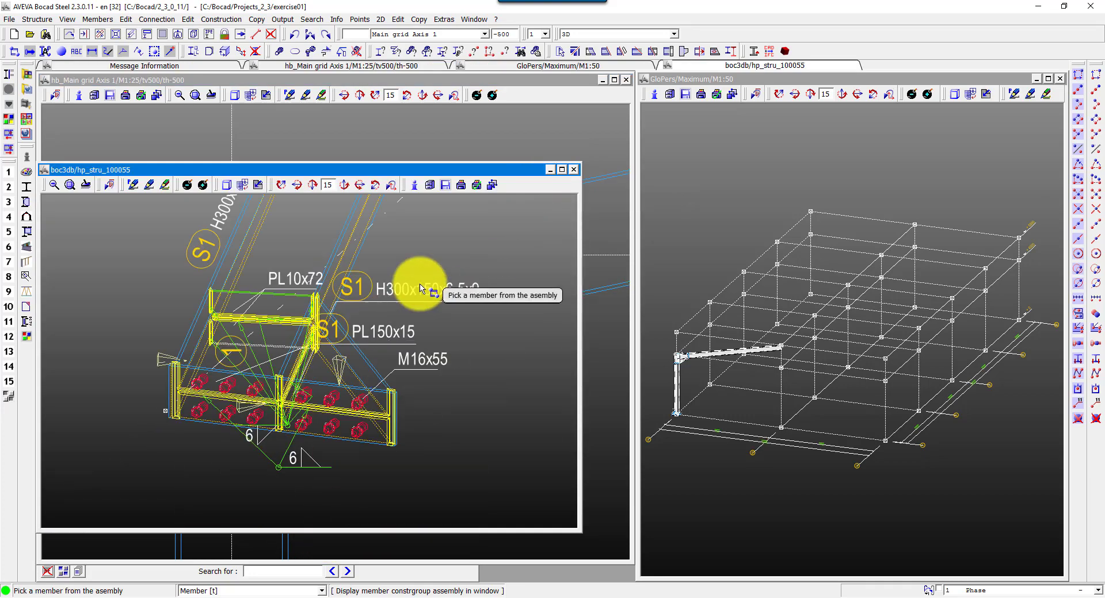
left_click(574, 169)
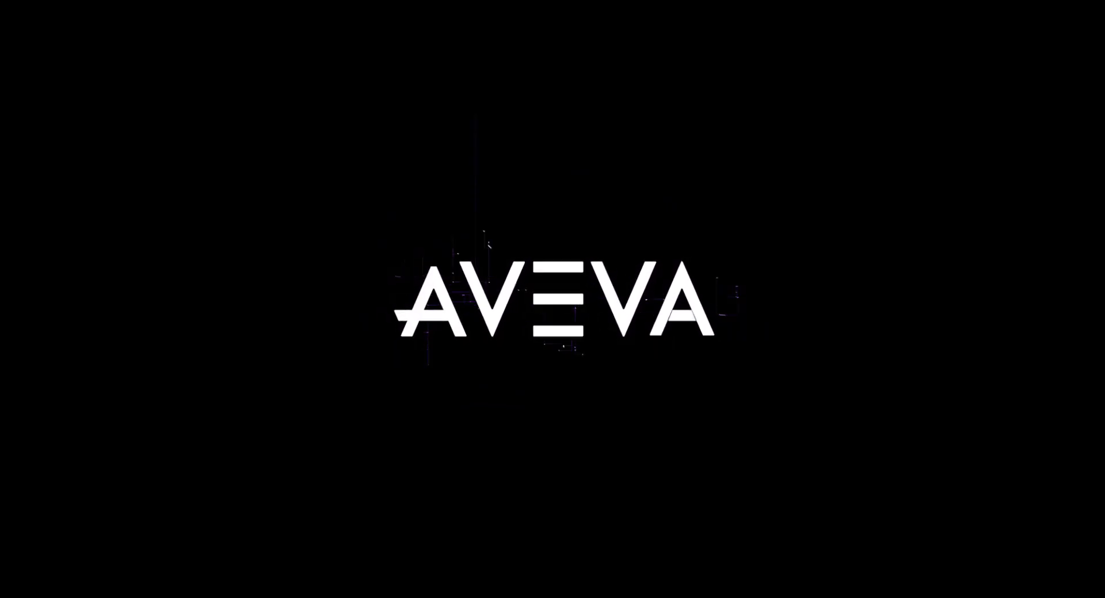